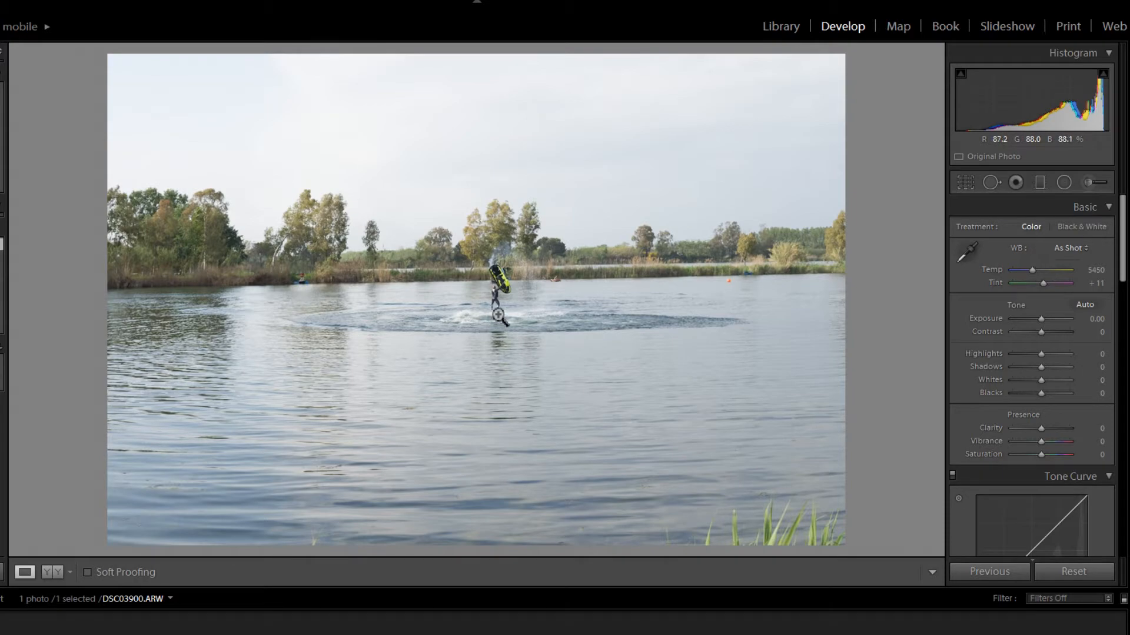
- Turn on removal of chromatic aberration for the jet-ski photo in the lens corrections
left_click(499, 315)
left_click_drag(522, 265, 523, 333)
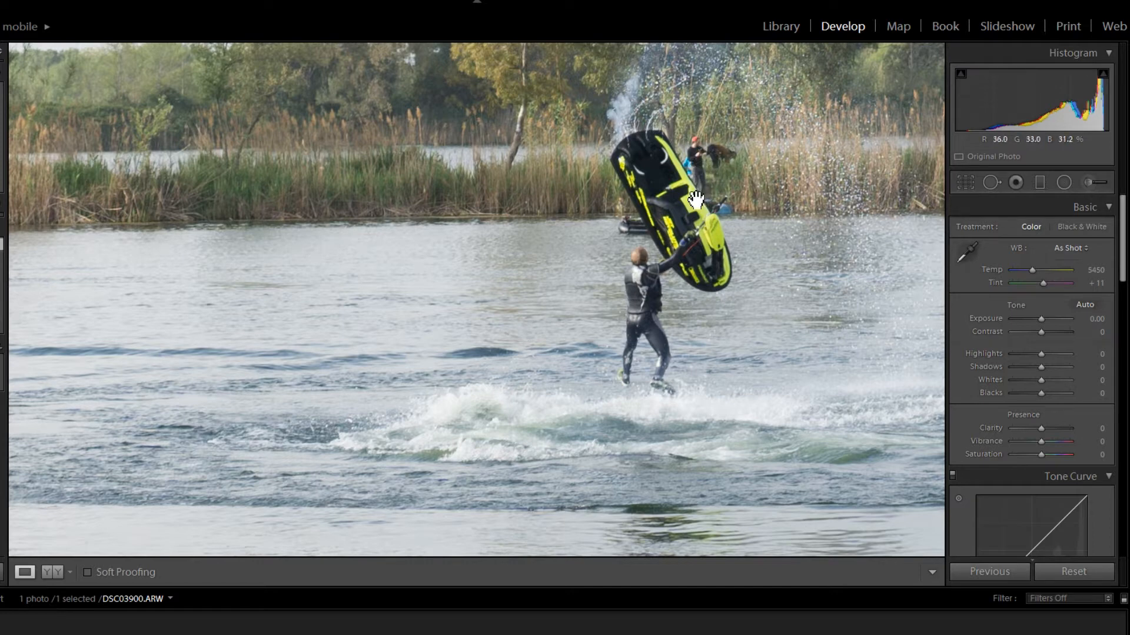
left_click(536, 265)
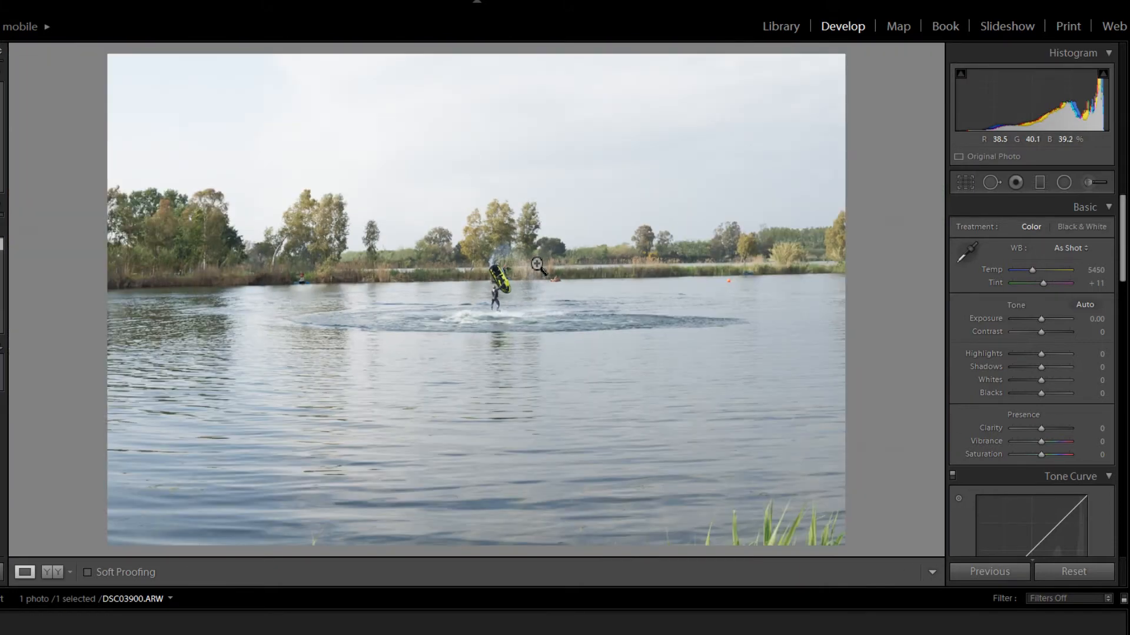
left_click(479, 306)
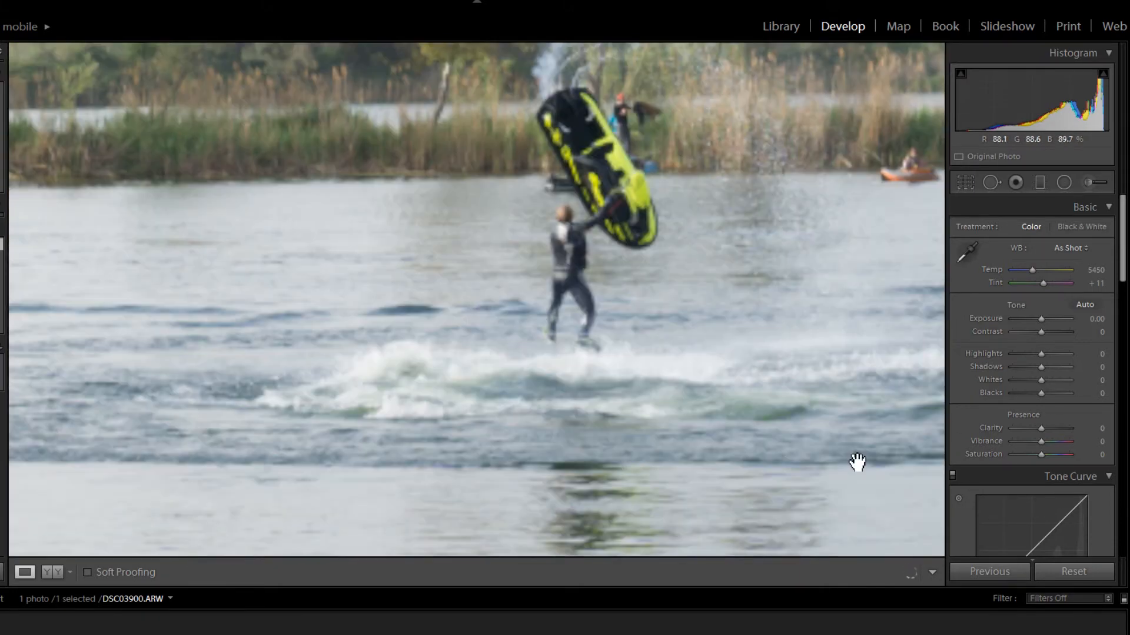
scroll(994, 458, "down", 3)
scroll(991, 457, "down", 5)
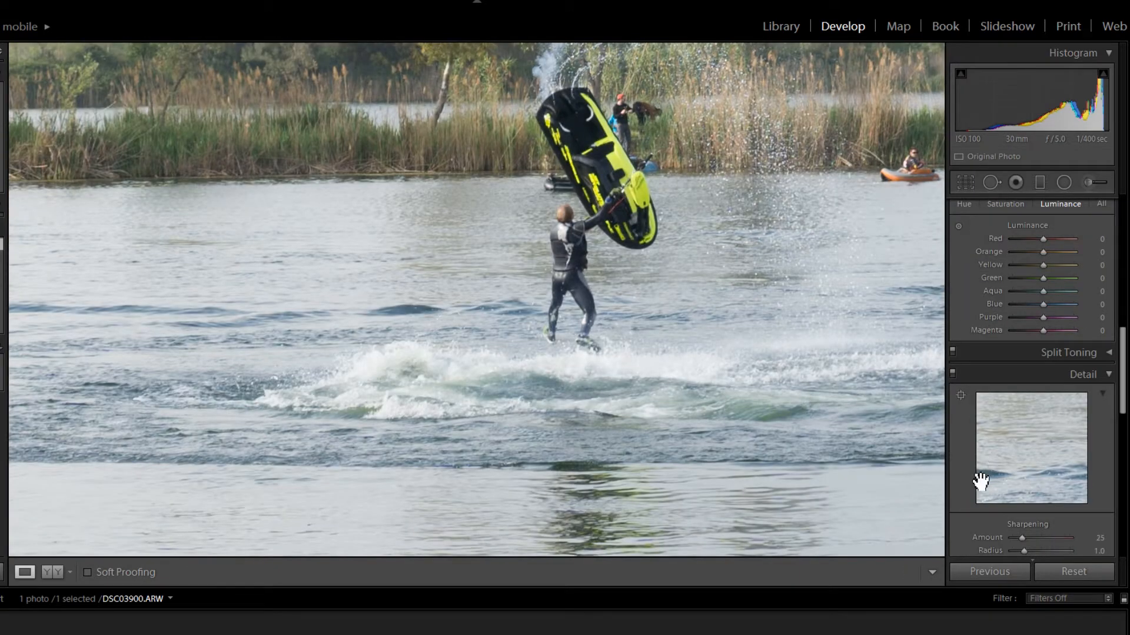
scroll(977, 482, "down", 3)
scroll(971, 497, "down", 5)
scroll(970, 482, "up", 2)
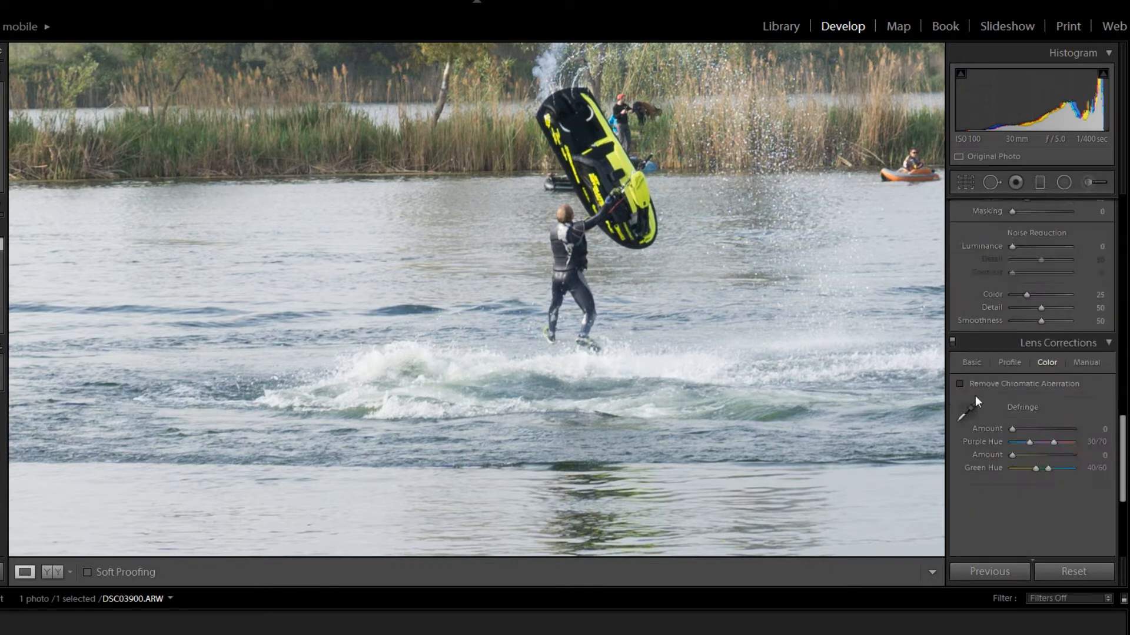
left_click(976, 383)
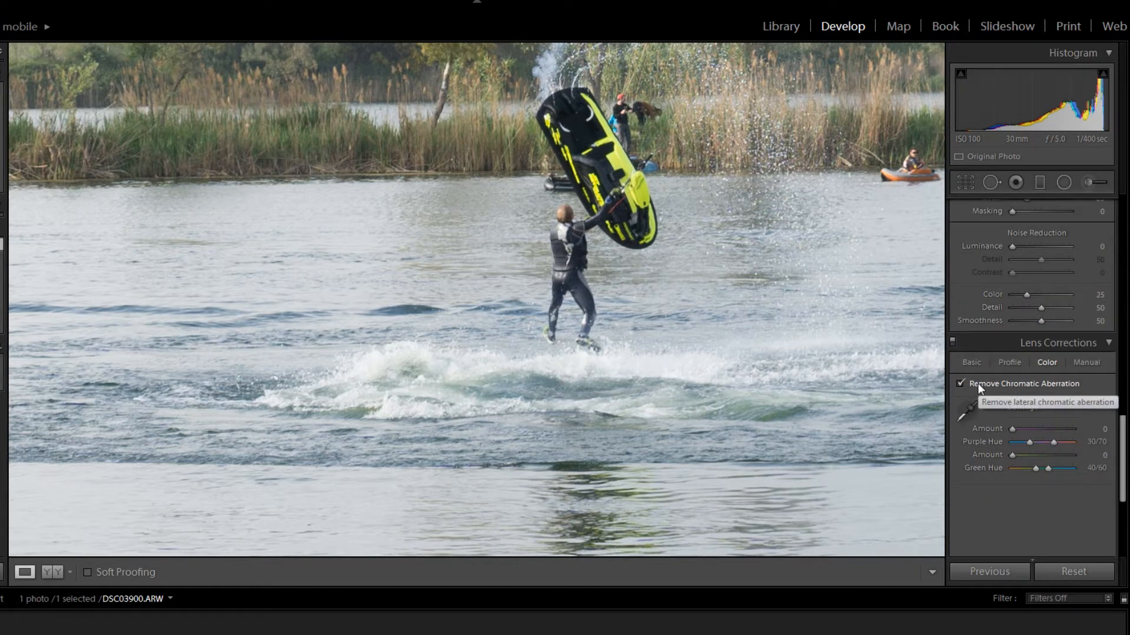
- Set the purple defringe amount to 8 and check the result around the rider
left_click(1037, 429)
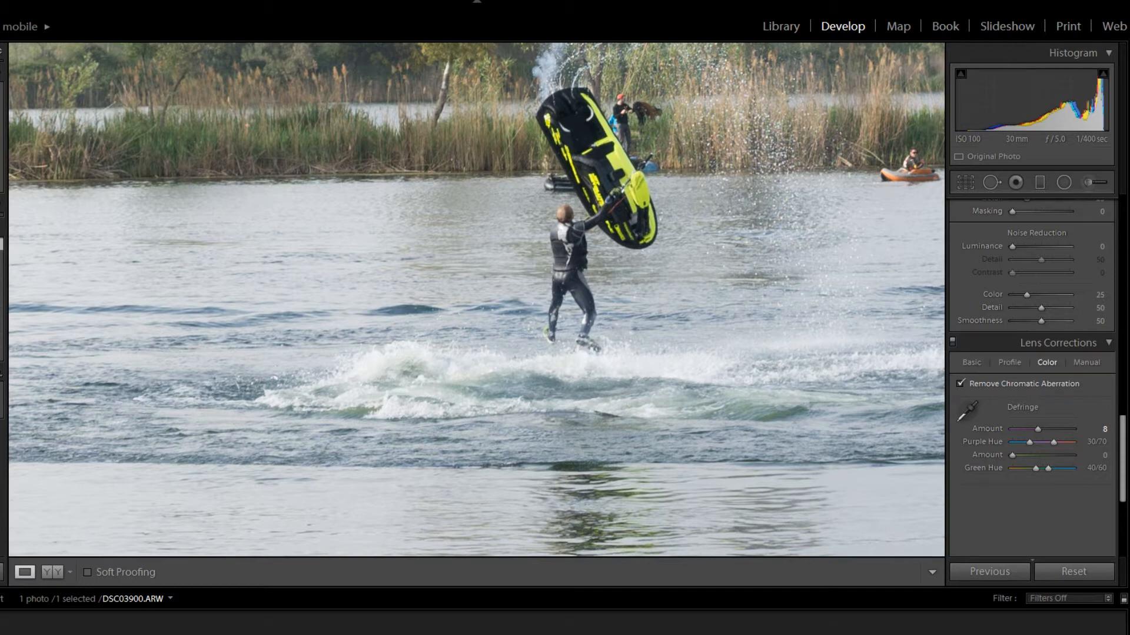
left_click_drag(555, 265, 577, 333)
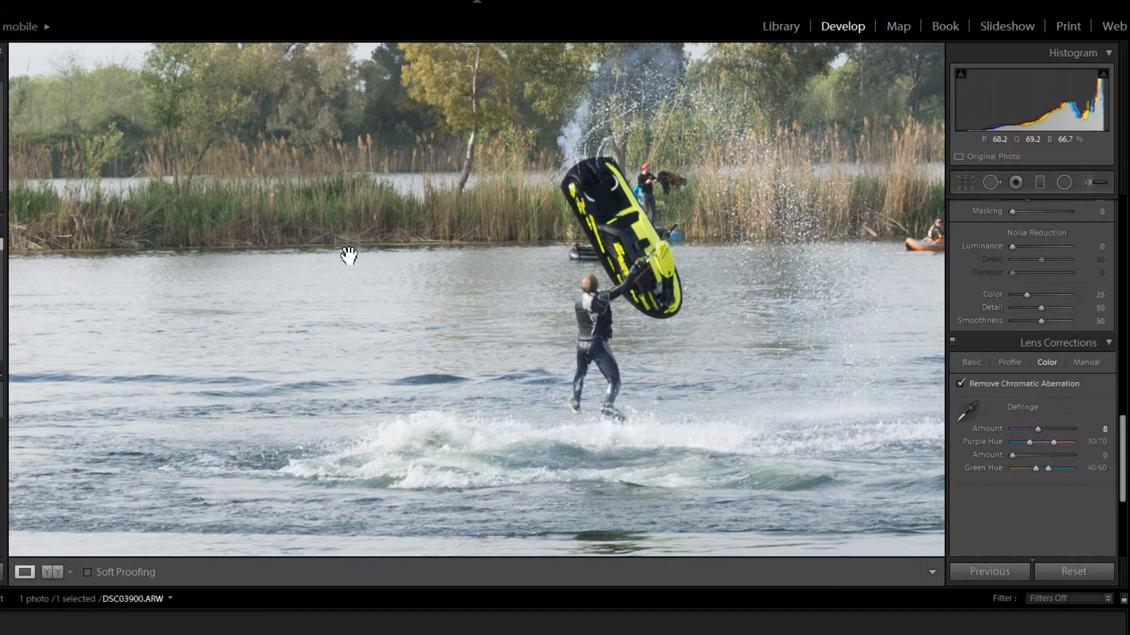
left_click(405, 270)
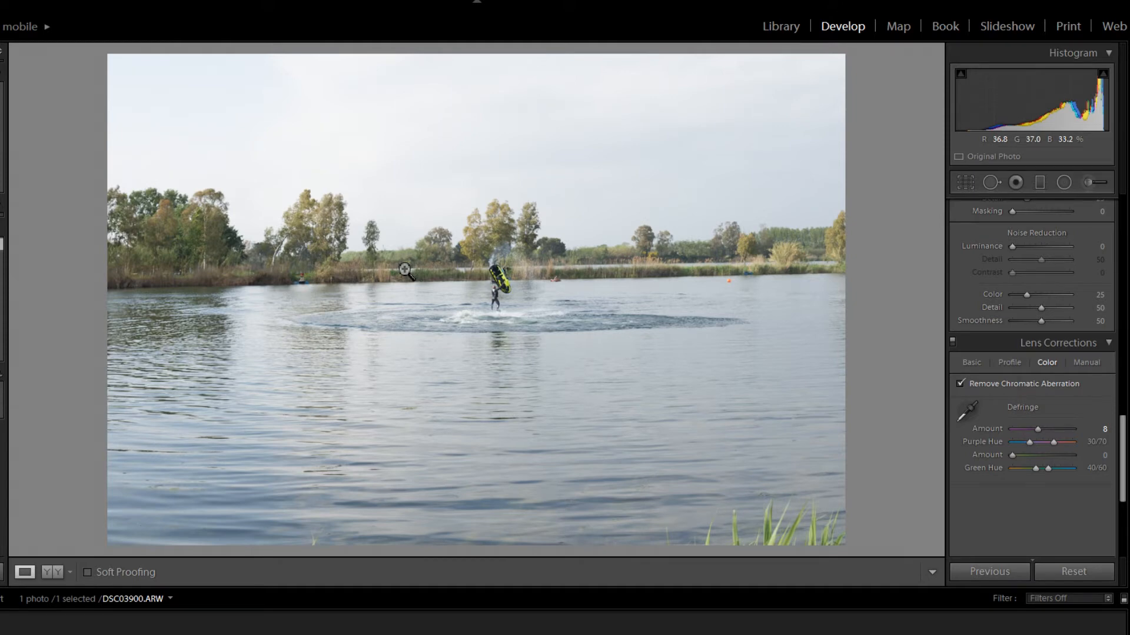
- Crop the photo to a landscape frame around the rider, keeping the tree line above and a strip of water below
scroll(984, 289, "up", 3)
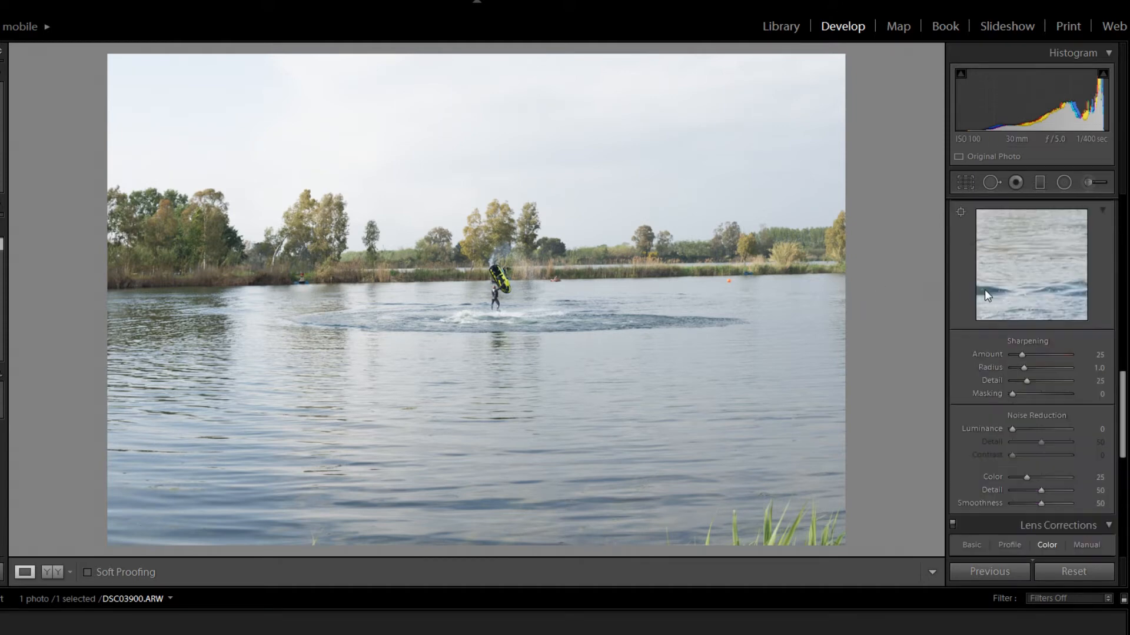
scroll(971, 352, "up", 5)
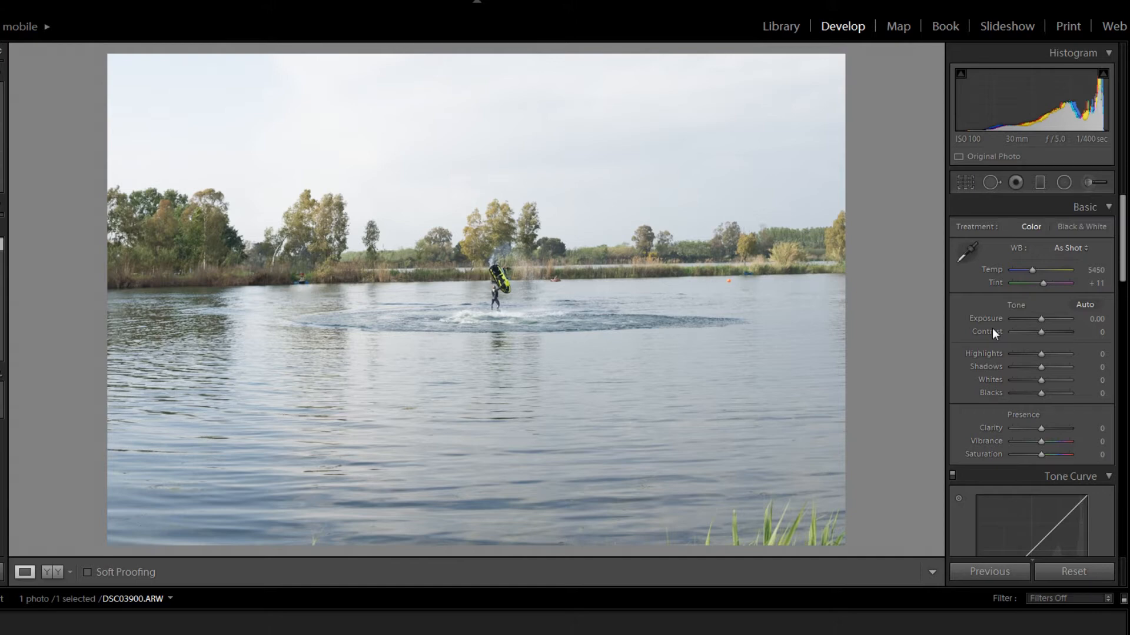
left_click(967, 187)
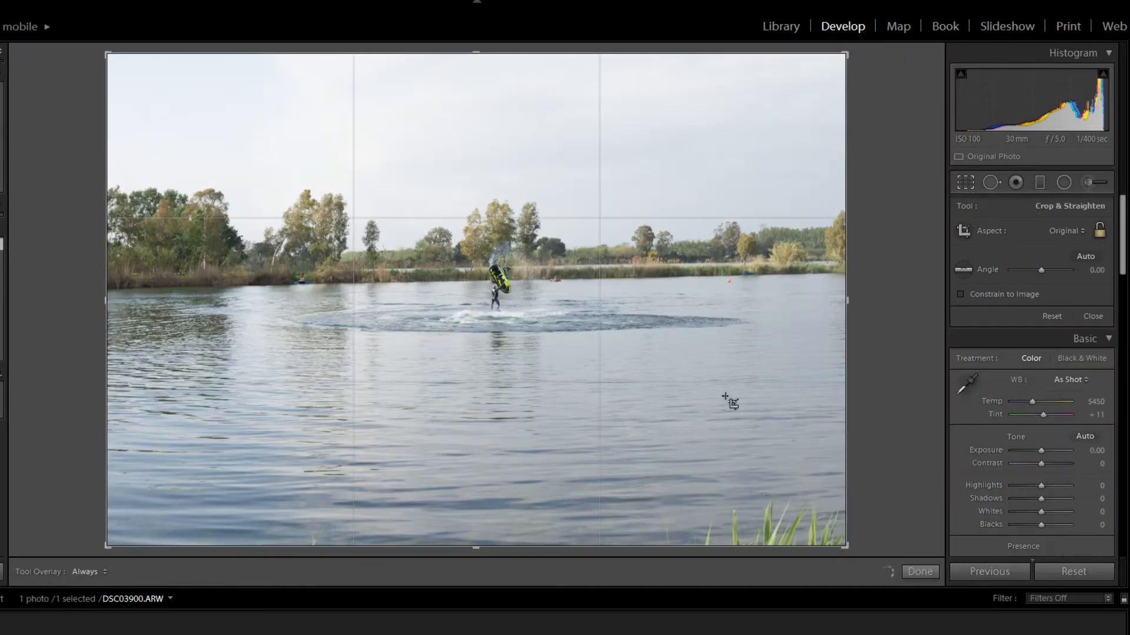
left_click_drag(847, 545, 729, 456)
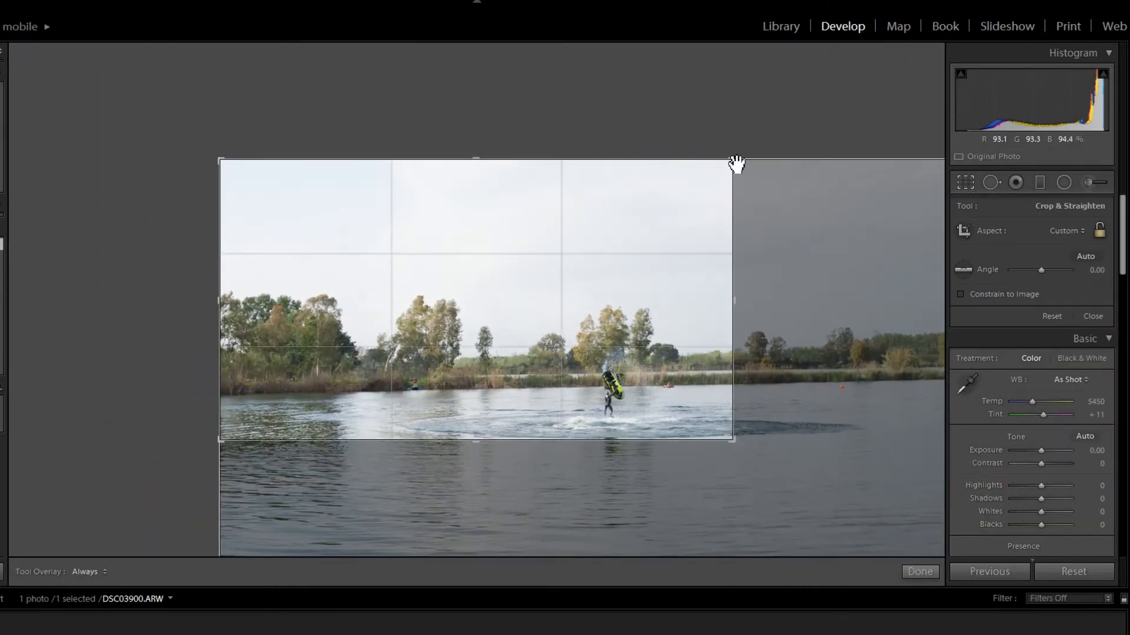
left_click_drag(736, 164, 711, 227)
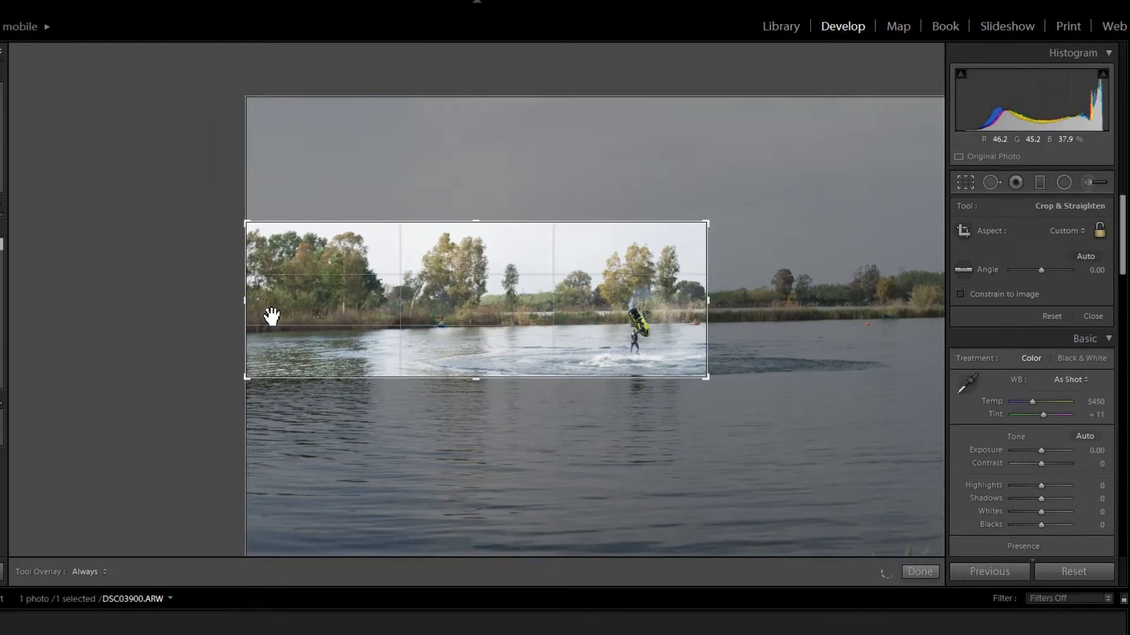
left_click_drag(244, 303, 447, 303)
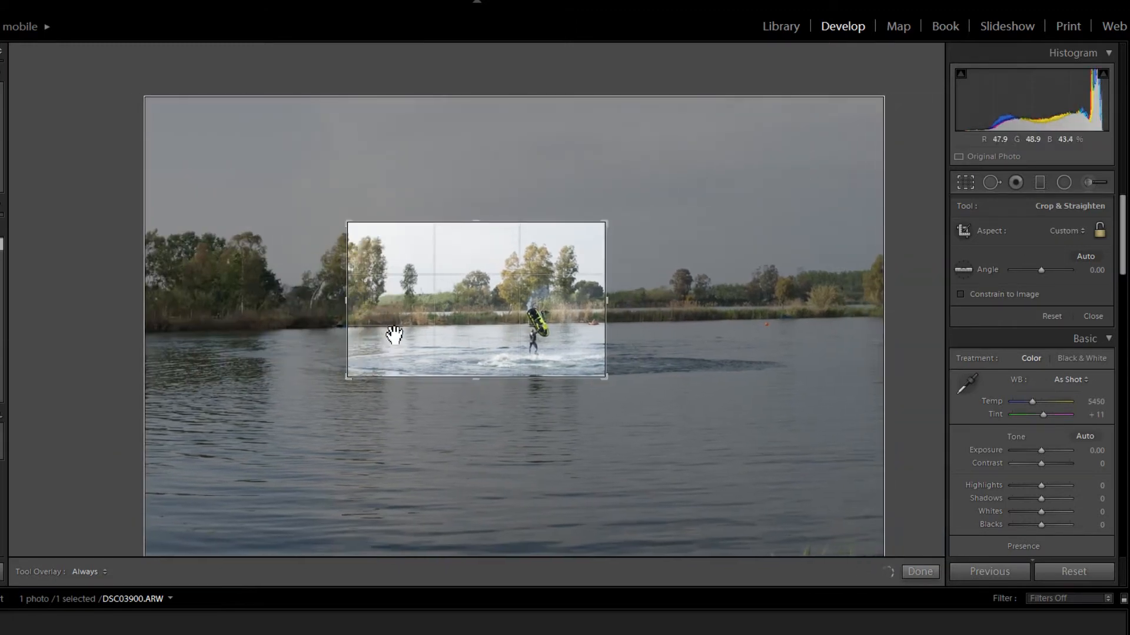
left_click_drag(452, 354, 433, 311)
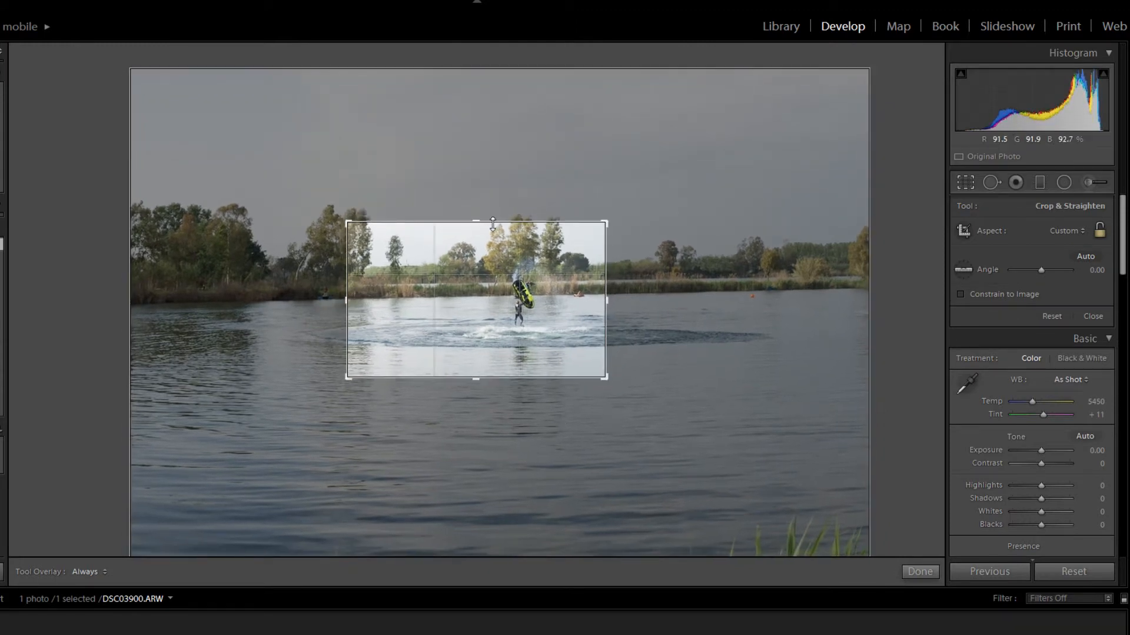
left_click_drag(348, 222, 333, 217)
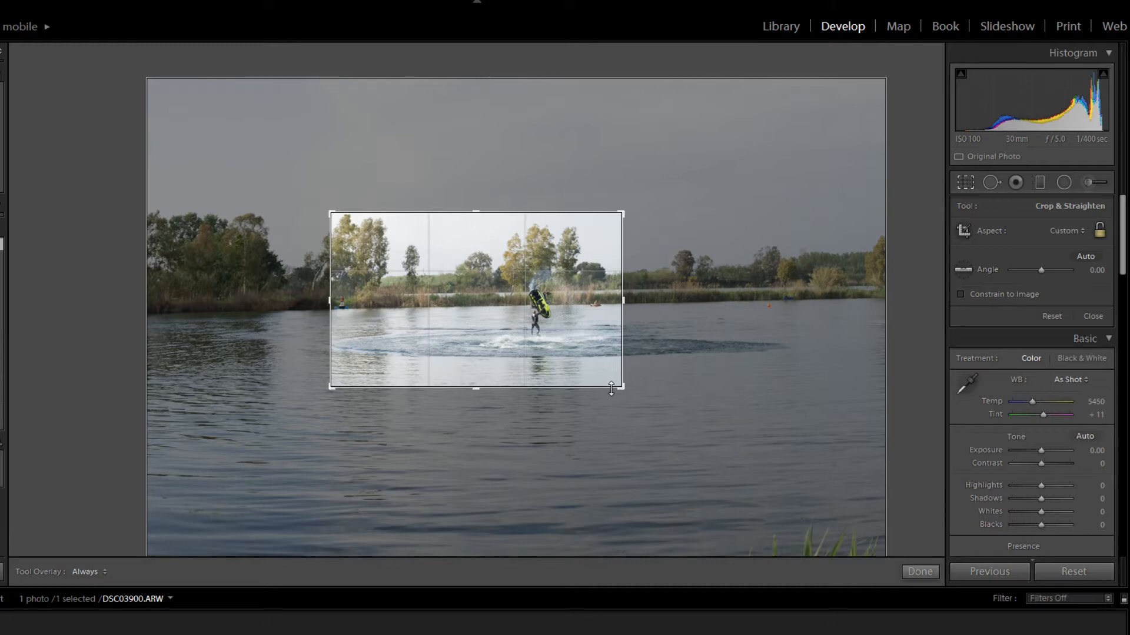
left_click(964, 185)
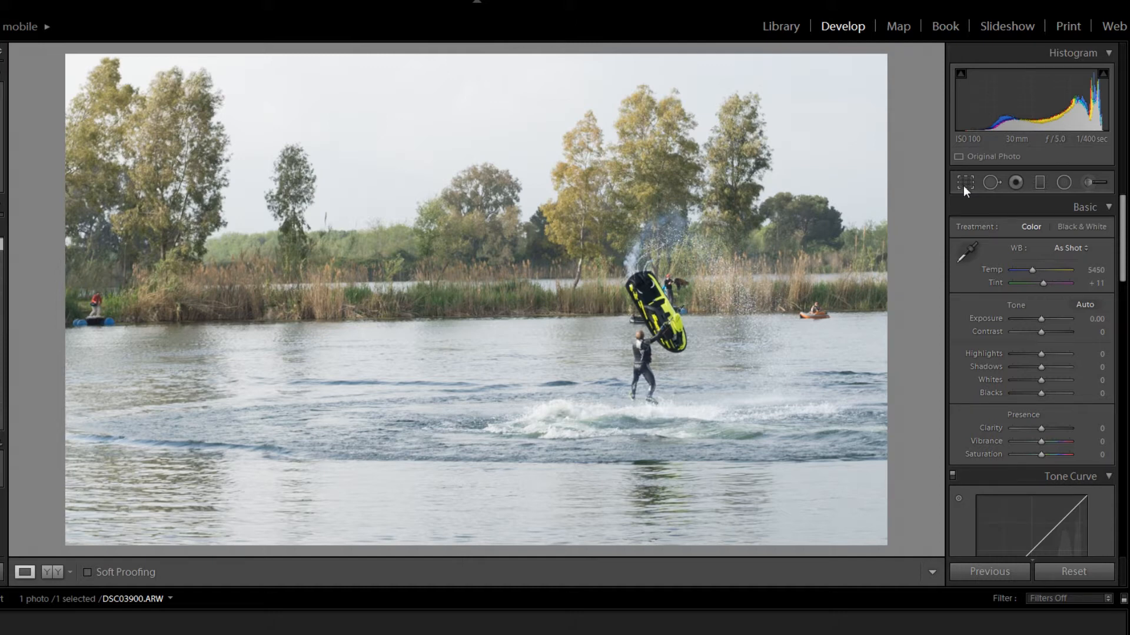
- Tighten the crop slightly and reposition the photo inside it to include less sky and more water below the rider
left_click(962, 186)
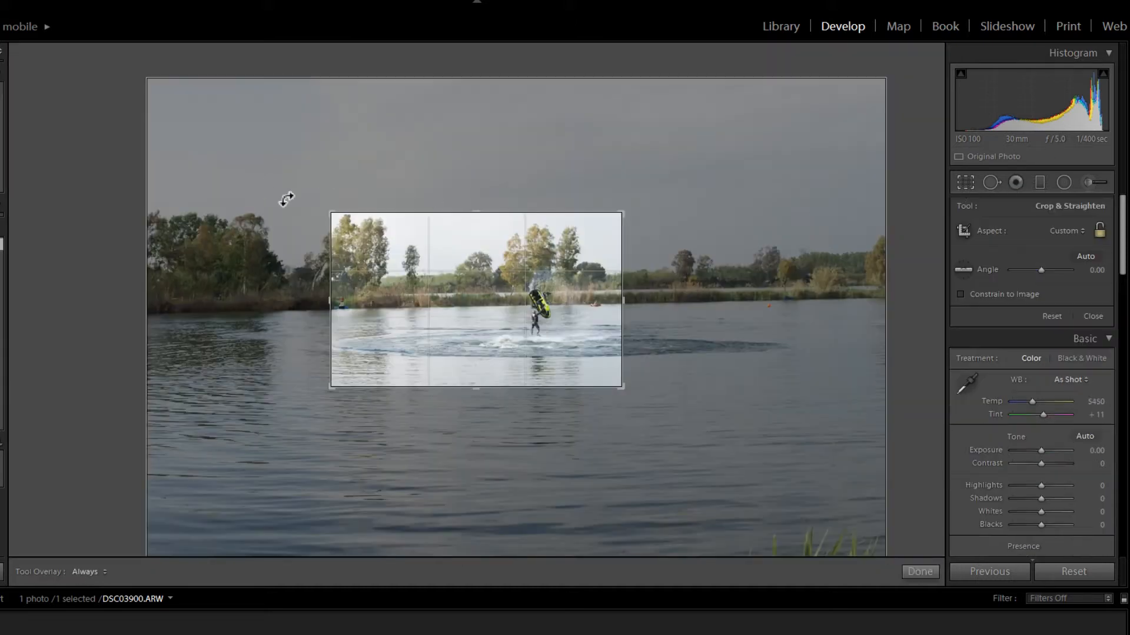
left_click_drag(338, 223, 348, 227)
left_click_drag(375, 272, 396, 295)
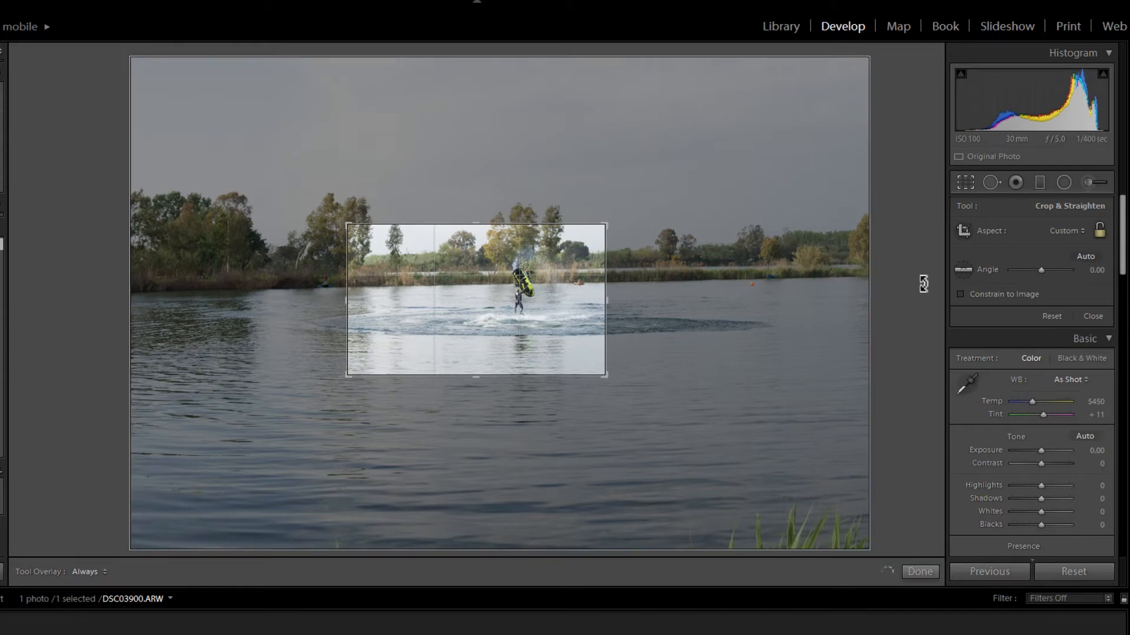
left_click(968, 183)
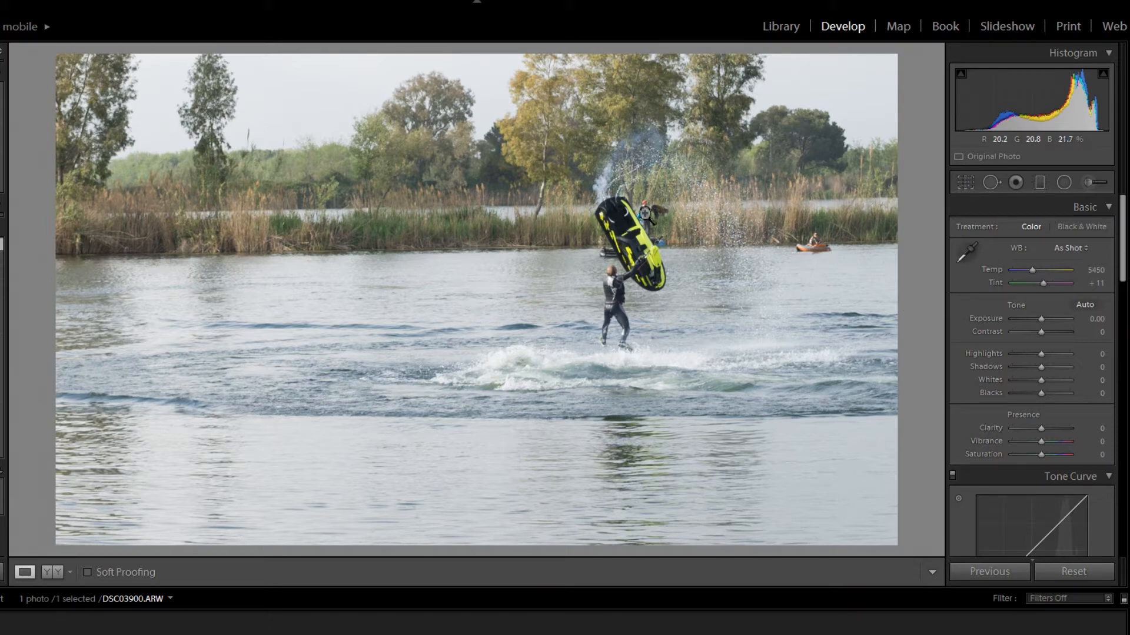
- Heal over the orange boat near the far shore with a size 69 spot, sourcing from the adjacent shoreline and aligning the waterline
left_click(647, 215)
left_click(681, 241)
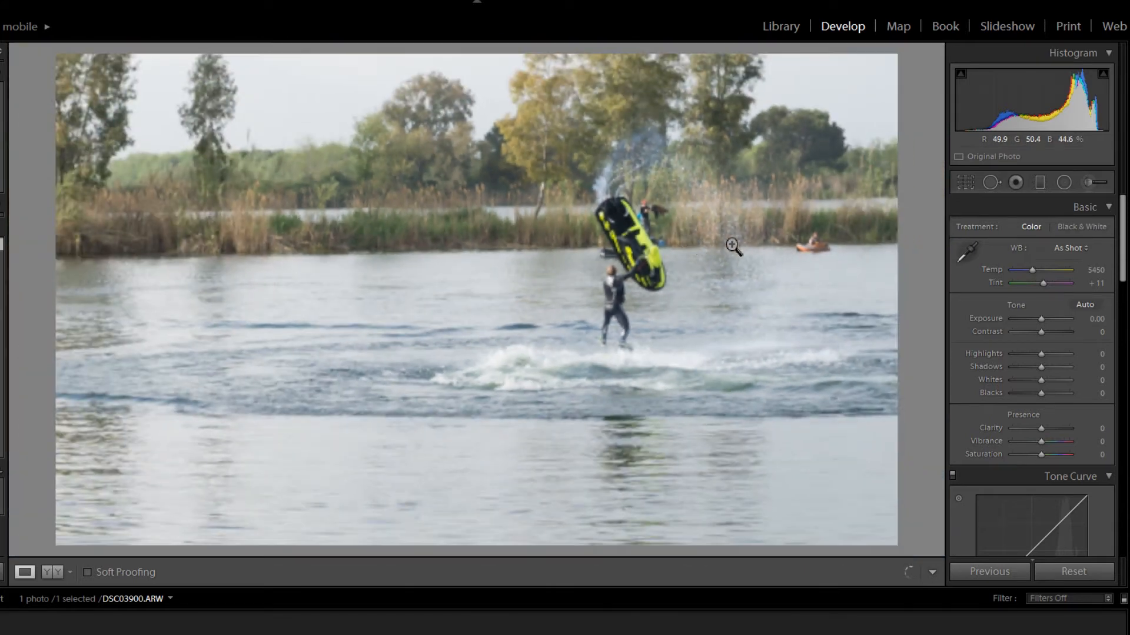
left_click(992, 184)
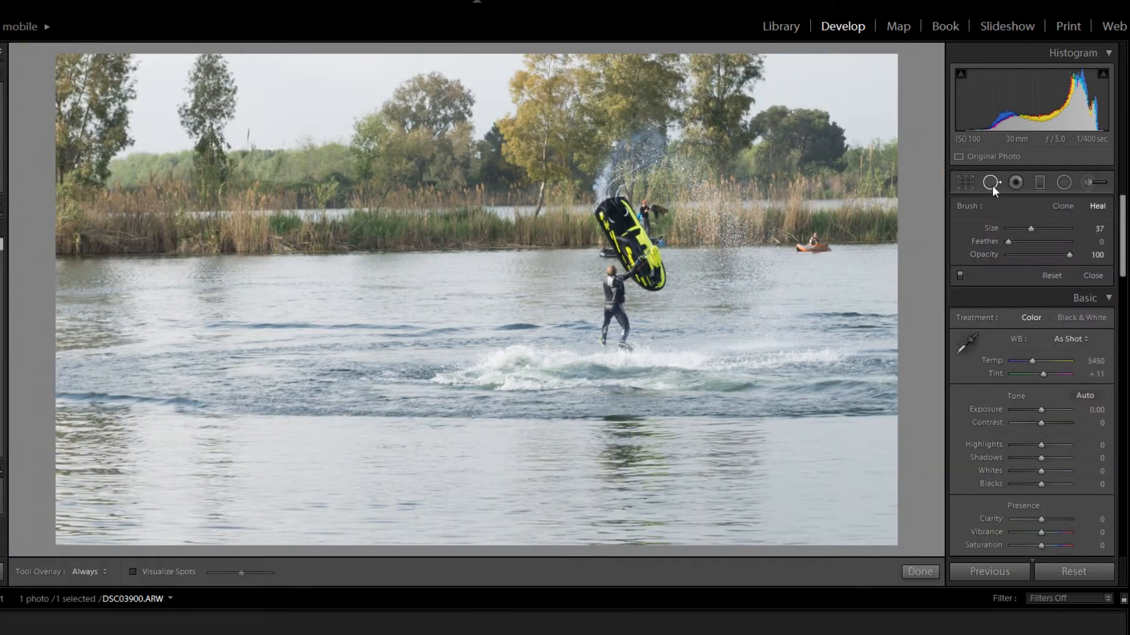
mouse_move(1029, 228)
left_mouse_down()
mouse_move(1012, 229)
mouse_move(1050, 233)
left_mouse_up()
left_click(814, 243)
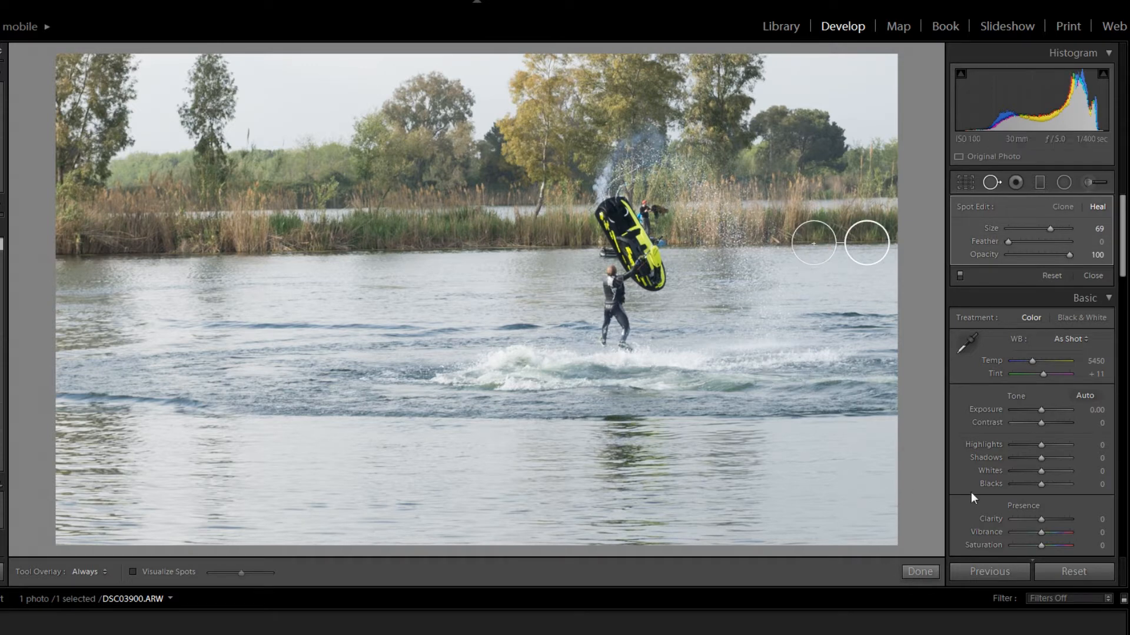
left_click_drag(876, 251, 877, 249)
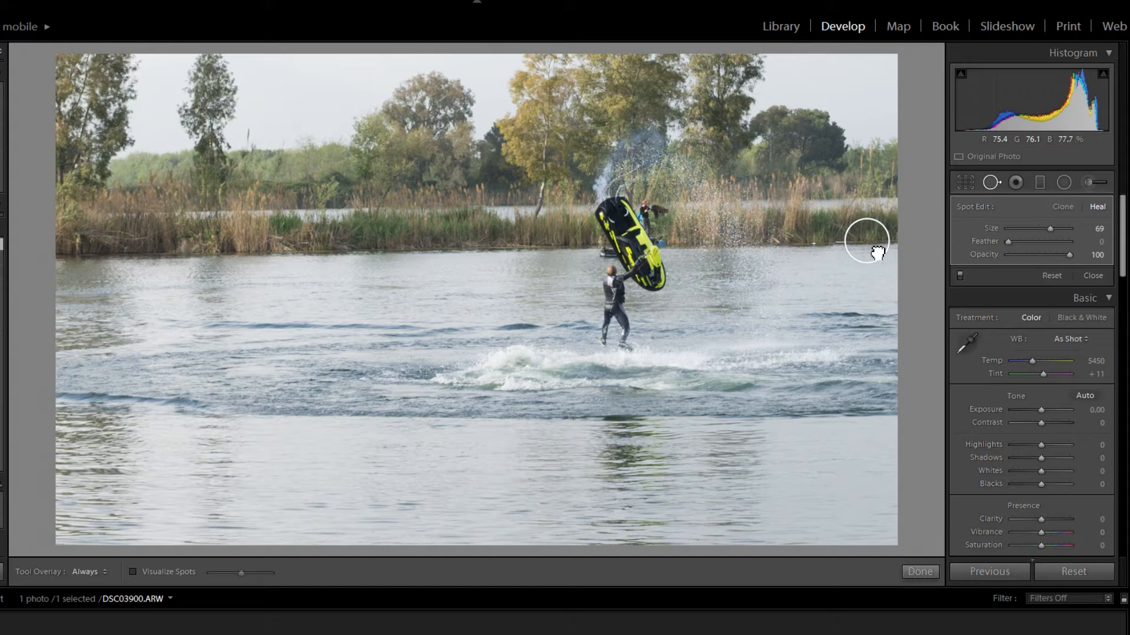
left_click_drag(877, 253, 876, 250)
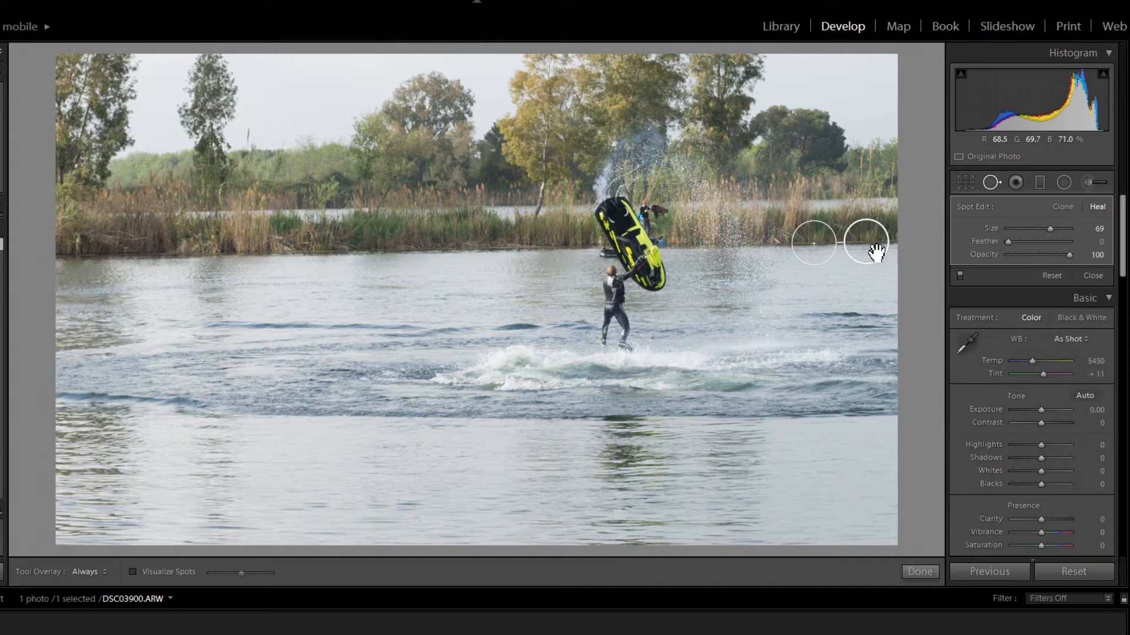
left_click(991, 188)
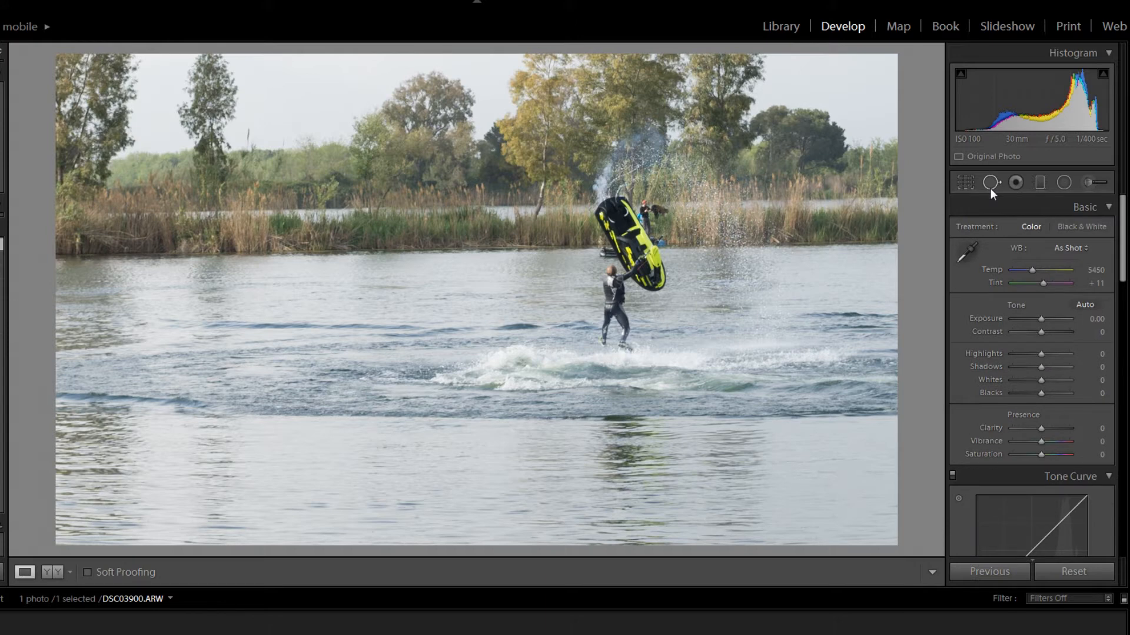
- Compare the before and after versions side by side at close range around the healed boat area, then return to the single view
left_click(43, 576)
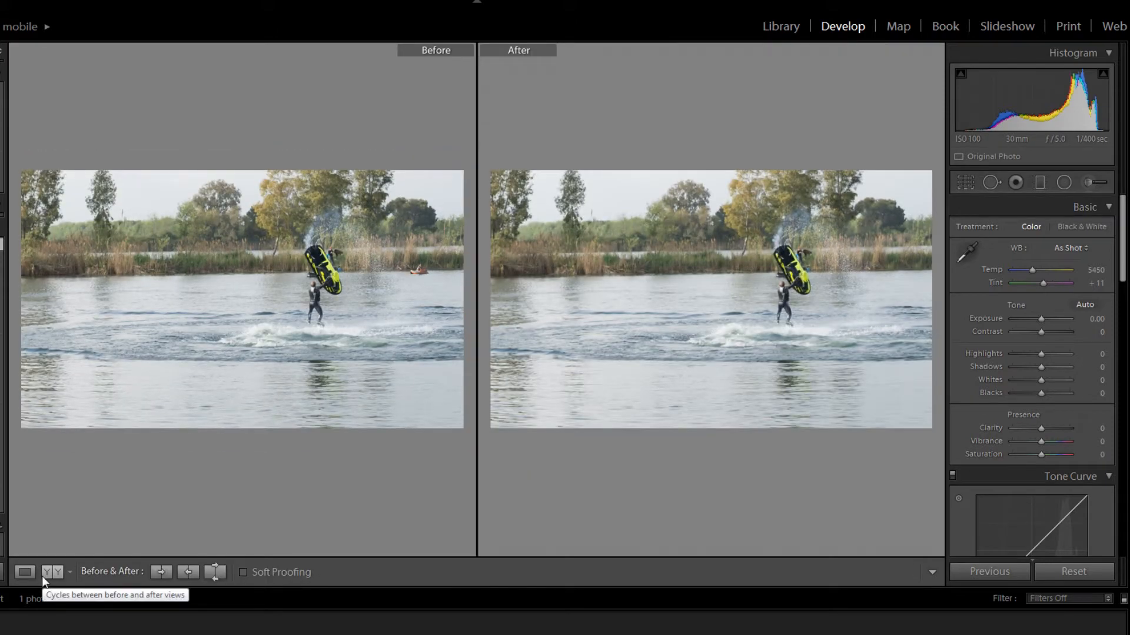
left_click(365, 320)
left_click_drag(366, 318, 222, 328)
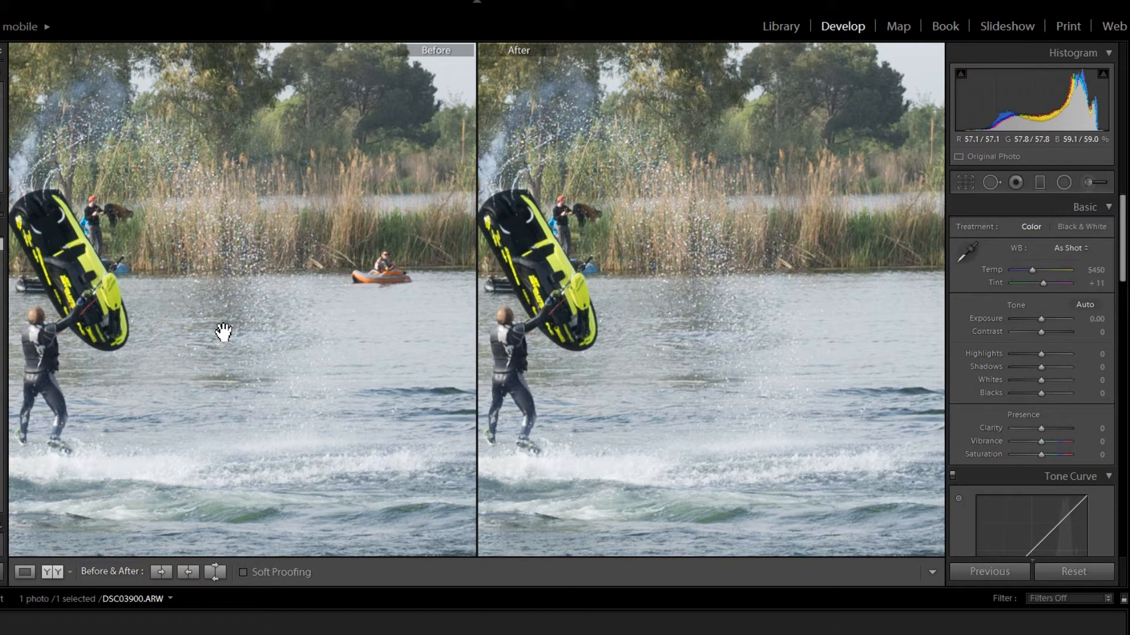
left_click(224, 332)
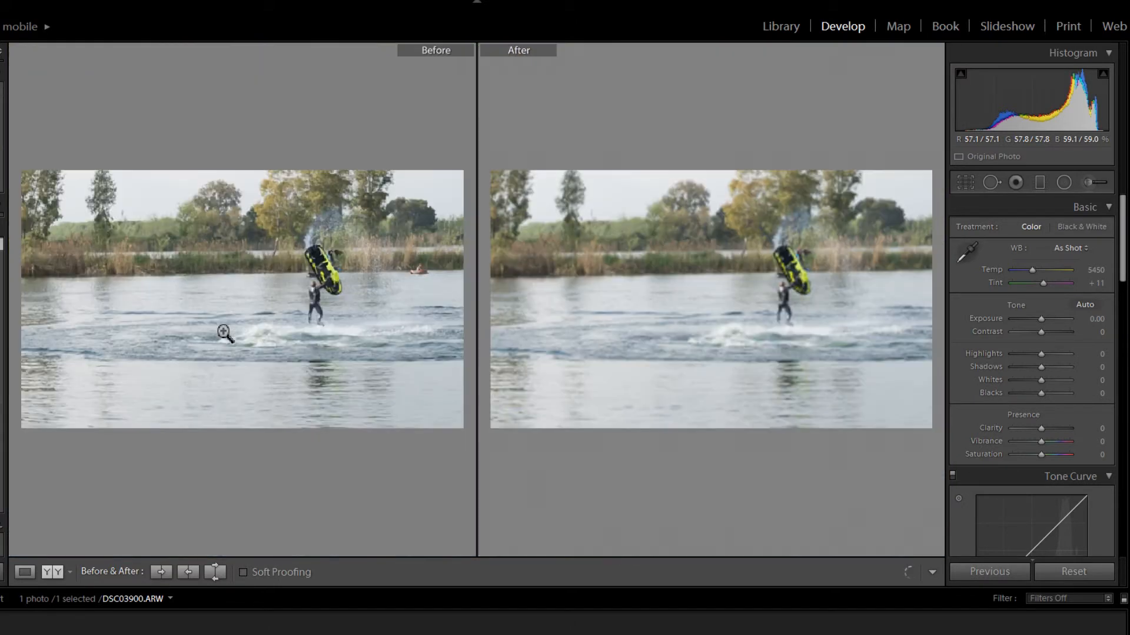
left_click(26, 574)
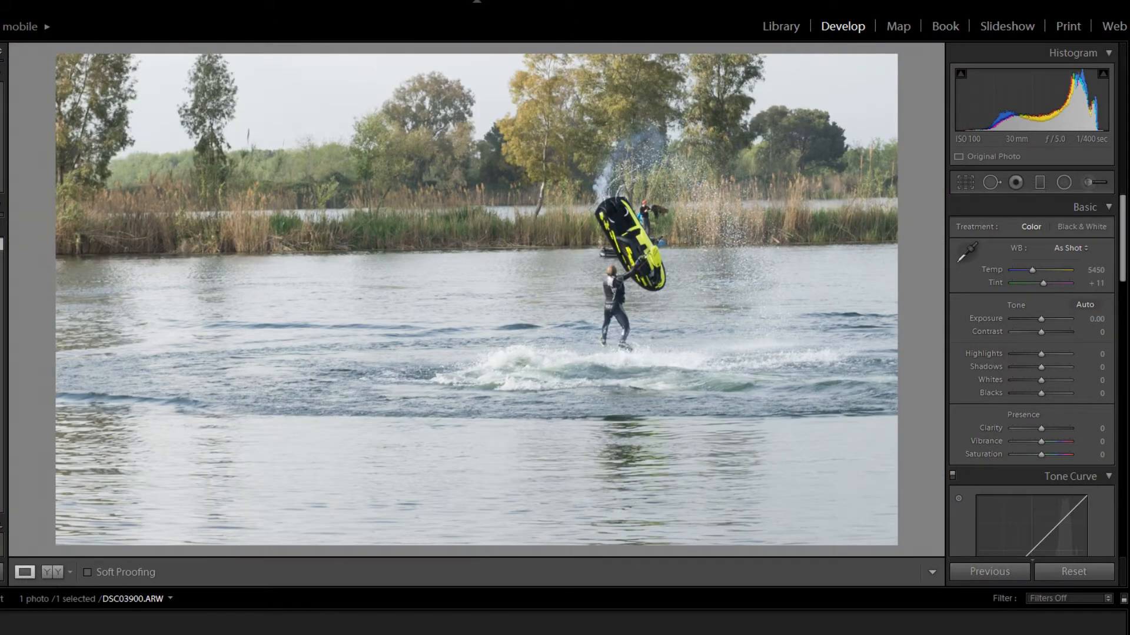
- Undo the spot adjustments and the healing over the orange boat
key("ctrl+z")
key("ctrl+z")
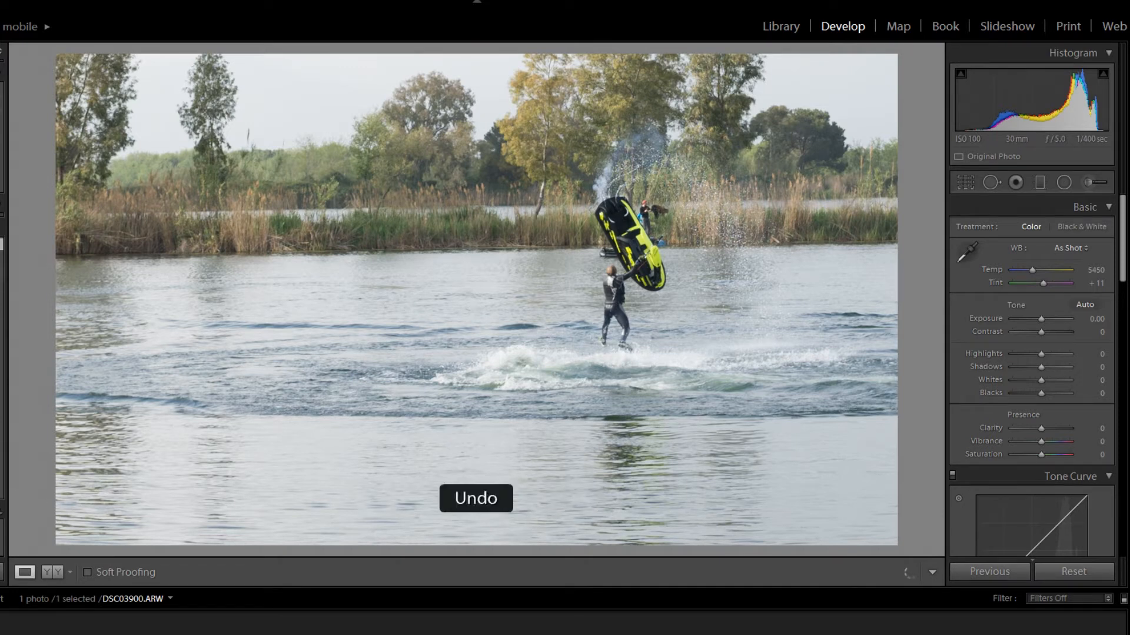
key("ctrl+z")
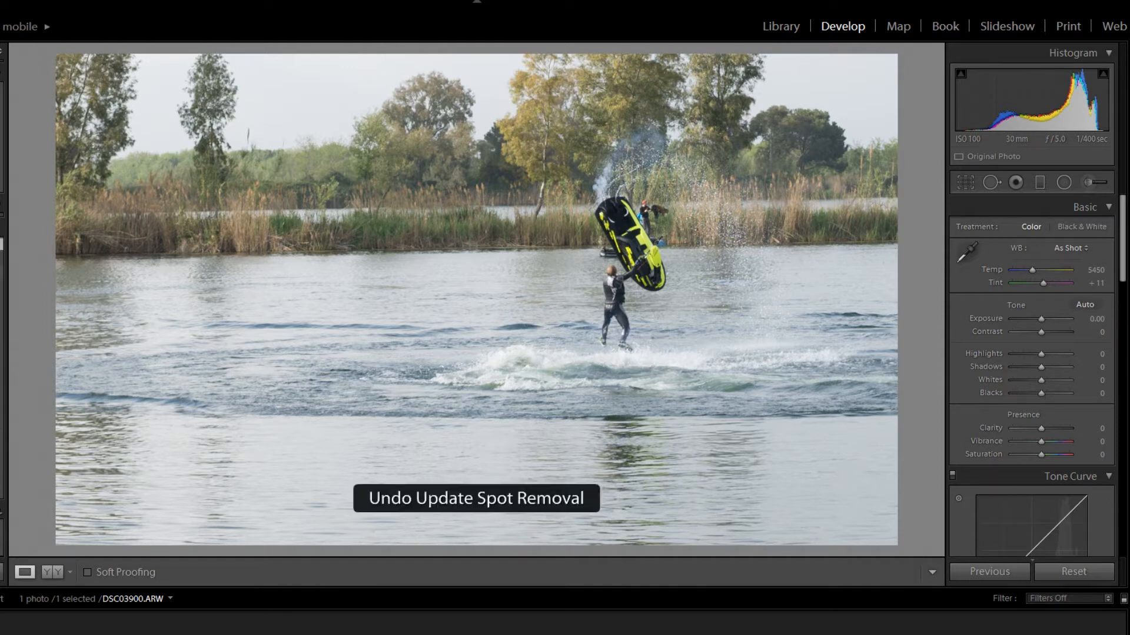
key("ctrl+z")
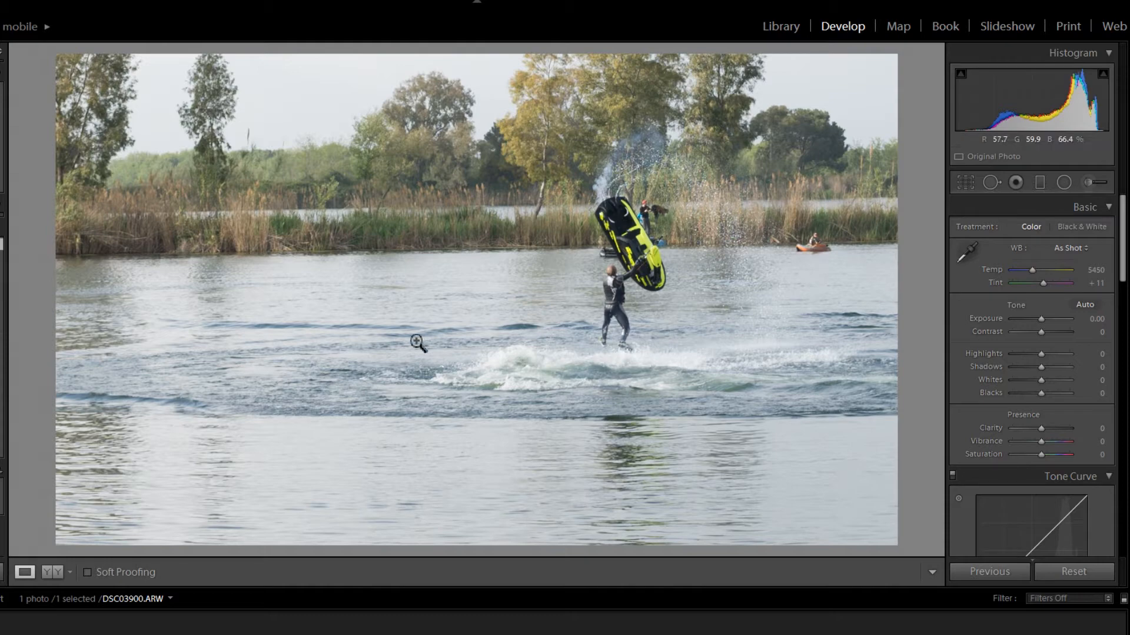
- Heal over the orange boat near the far shore with a size 69 spot, sourcing from the adjacent shoreline with the waterline aligned
left_click_drag(785, 214, 627, 357)
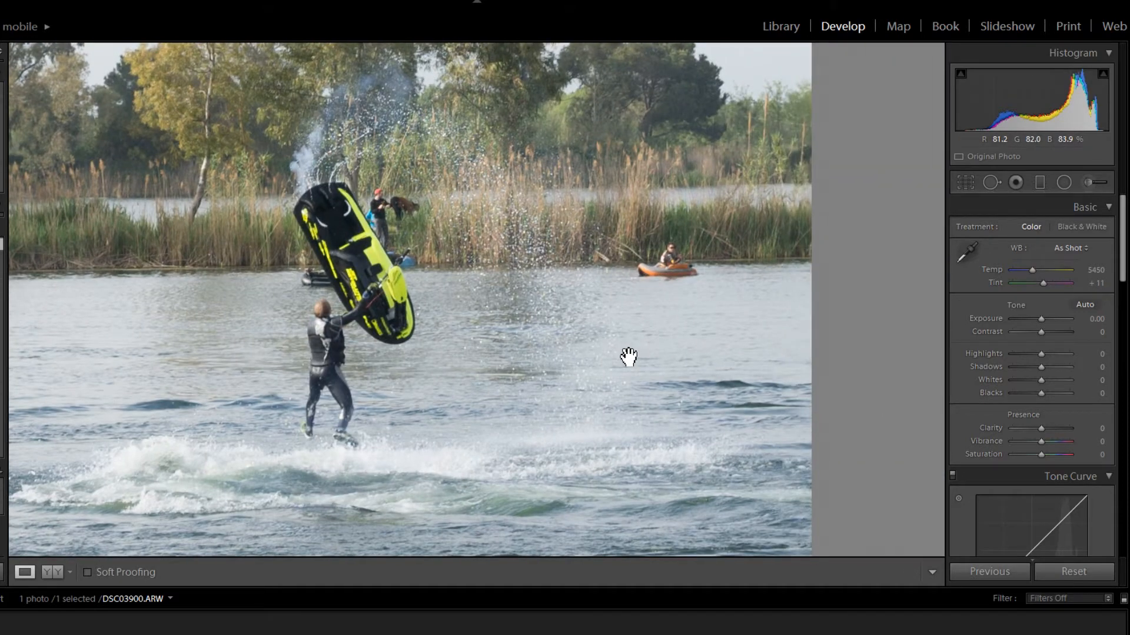
left_click(991, 182)
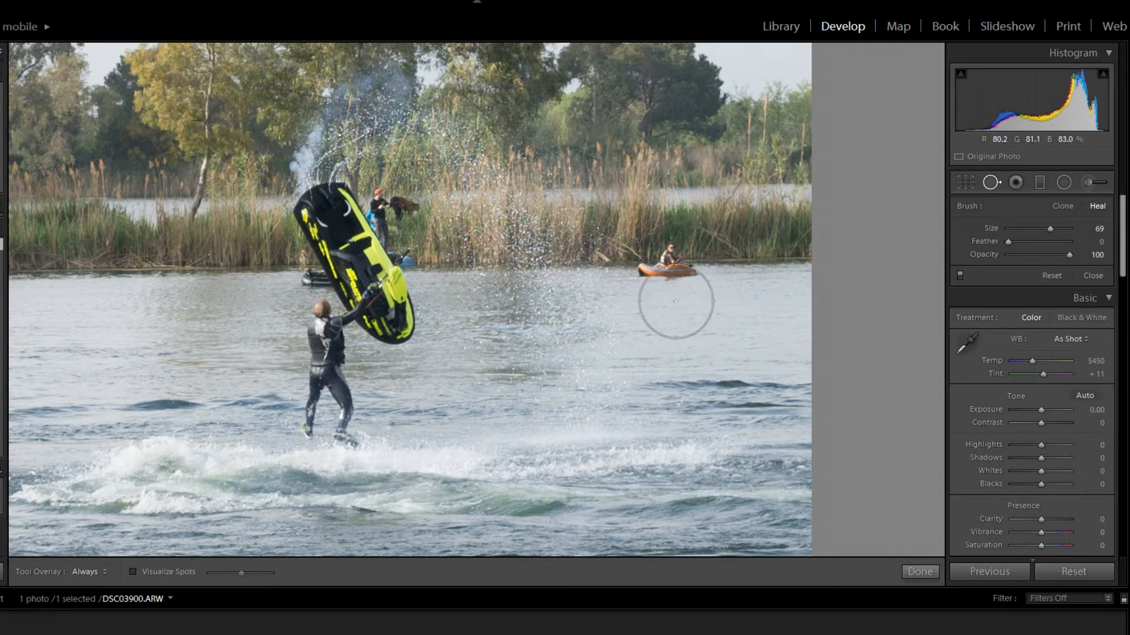
left_click(669, 265)
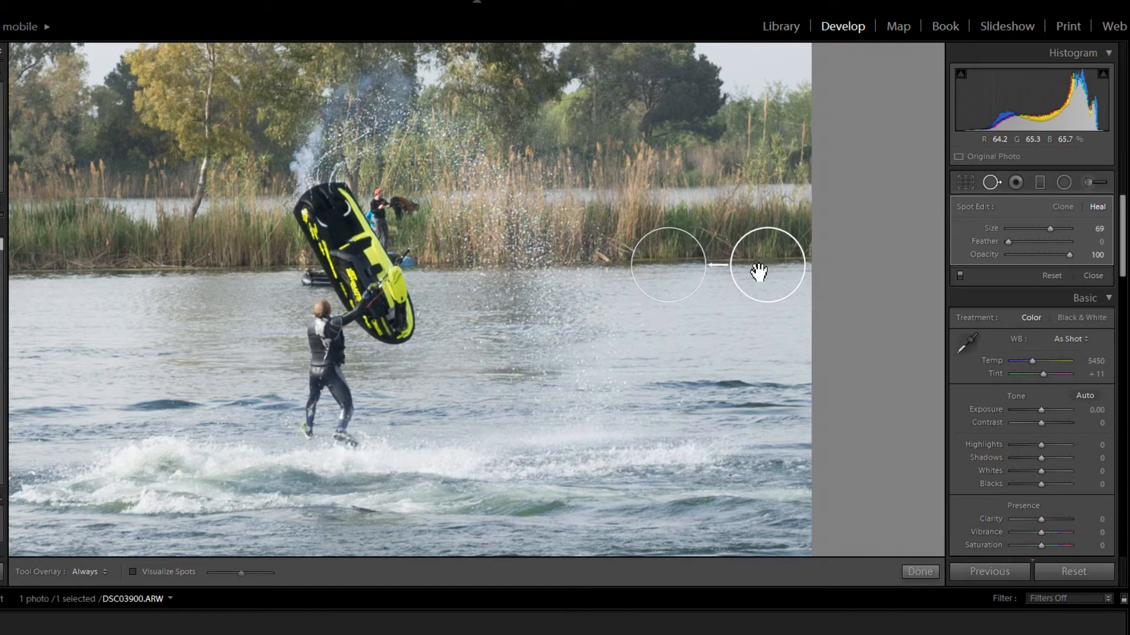
left_click_drag(759, 272, 757, 270)
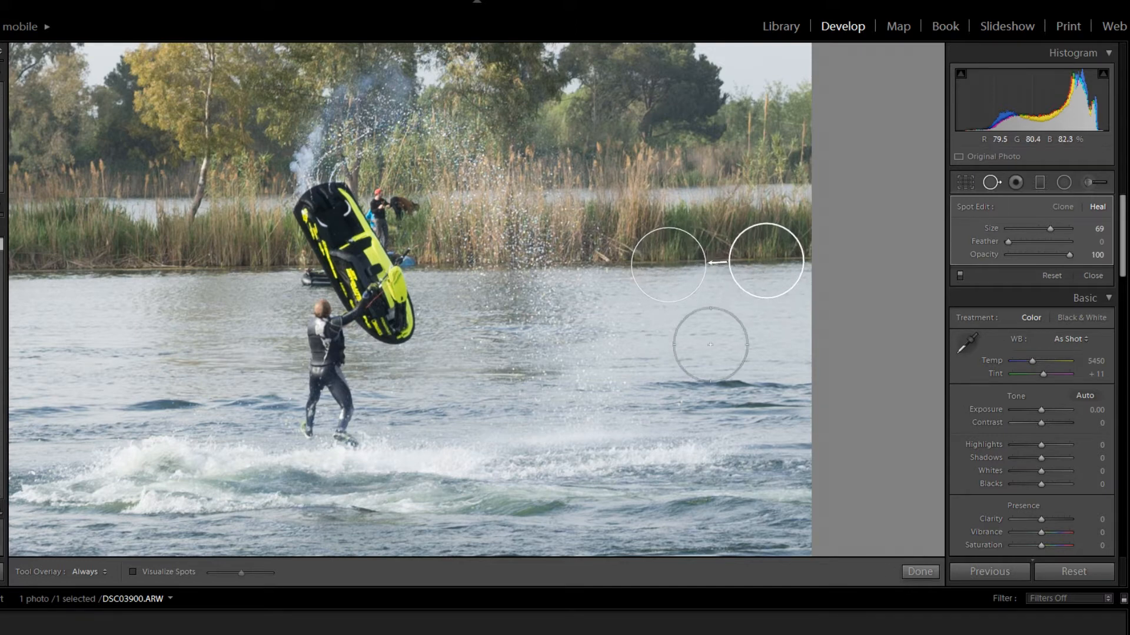
mouse_move(766, 261)
left_mouse_down()
mouse_move(750, 262)
mouse_move(770, 263)
left_mouse_up()
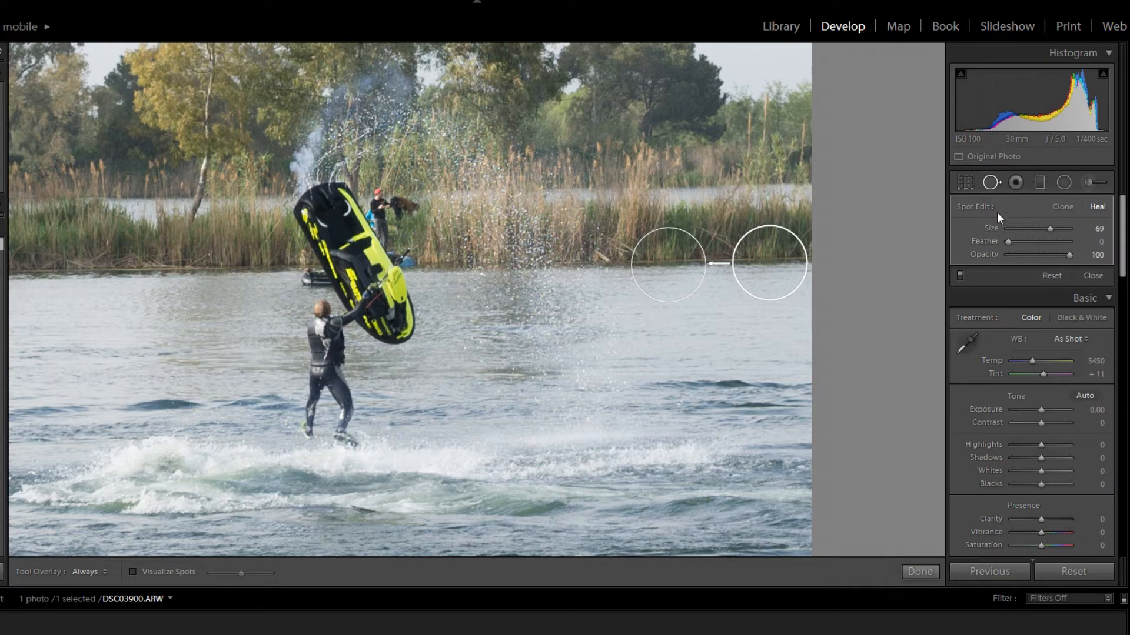
left_click(989, 183)
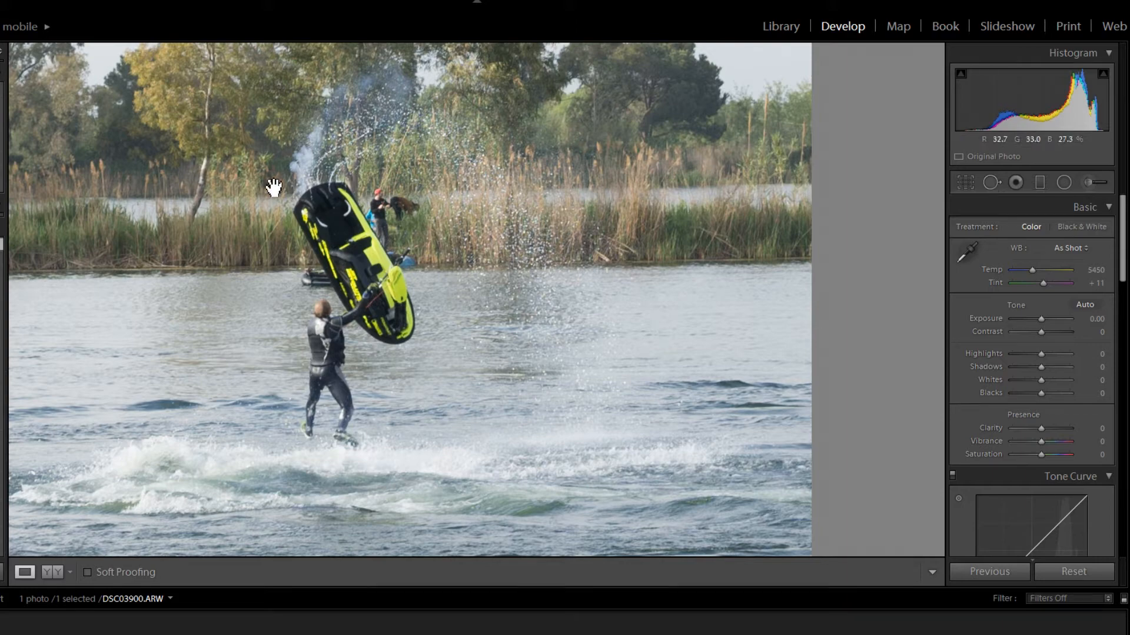
- Heal over the bystander on the far shore behind the jet ski with a size 65 spot, sourcing from the reeds just above
left_click(382, 213)
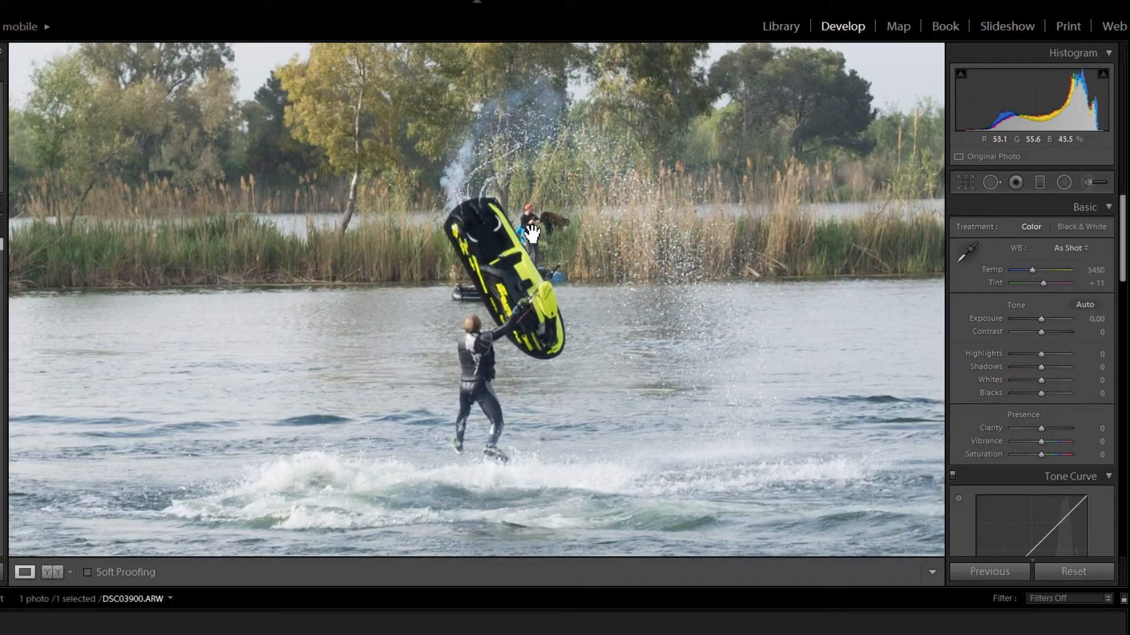
left_click_drag(847, 299, 625, 217)
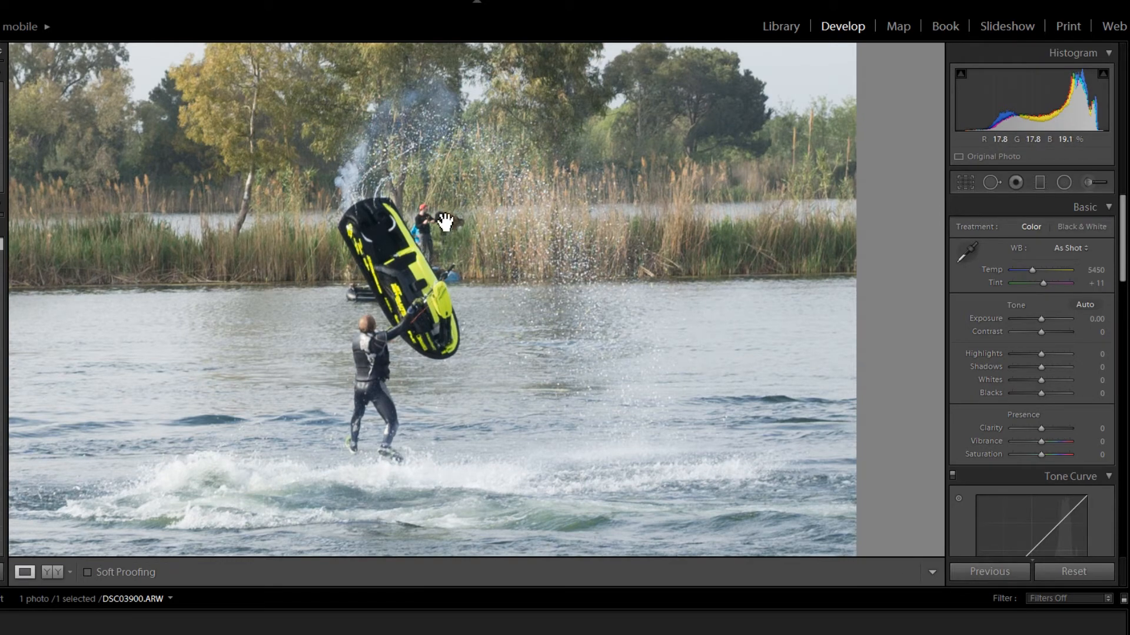
left_click_drag(443, 222, 441, 252)
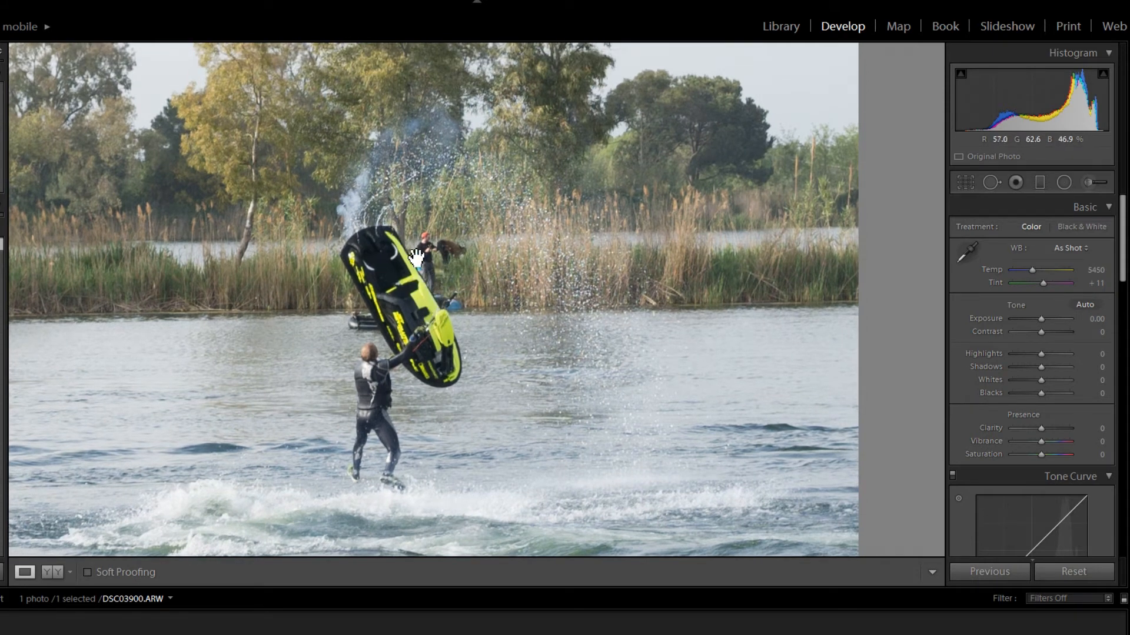
left_click(993, 186)
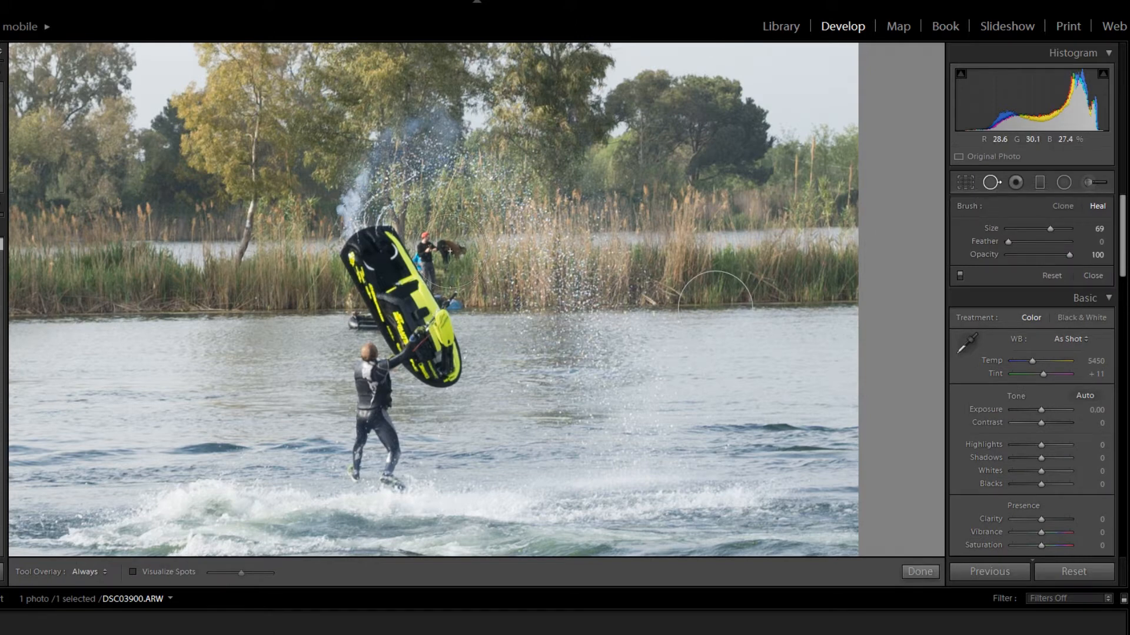
left_click(1053, 230)
left_click(1047, 228)
left_click(444, 251)
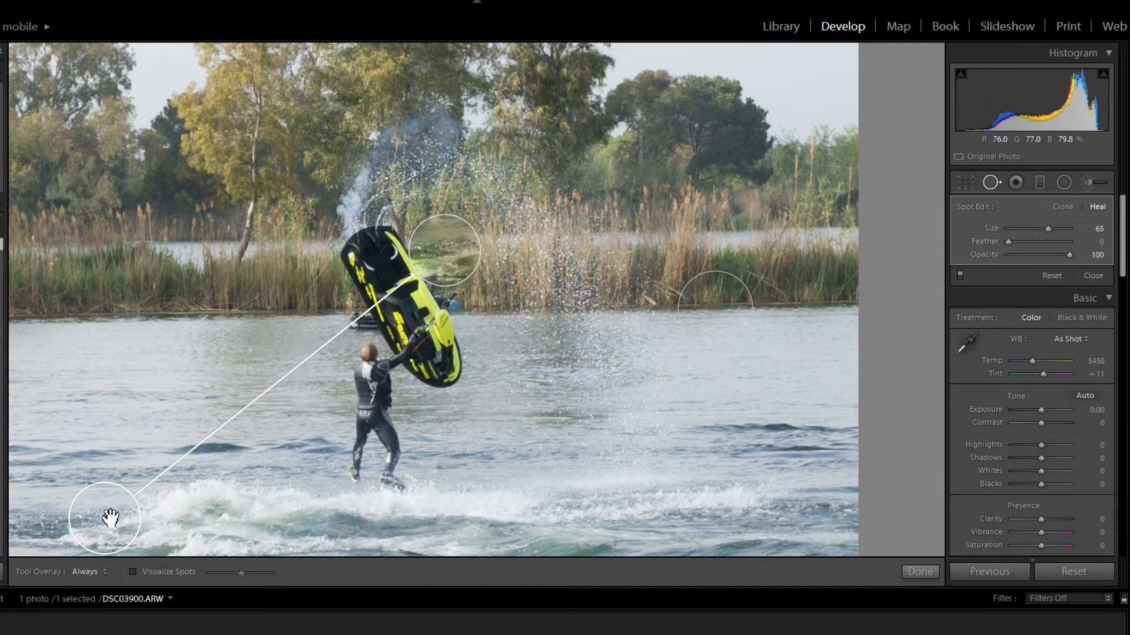
mouse_move(111, 518)
left_mouse_down()
mouse_move(265, 285)
mouse_move(496, 294)
mouse_move(470, 186)
left_mouse_up()
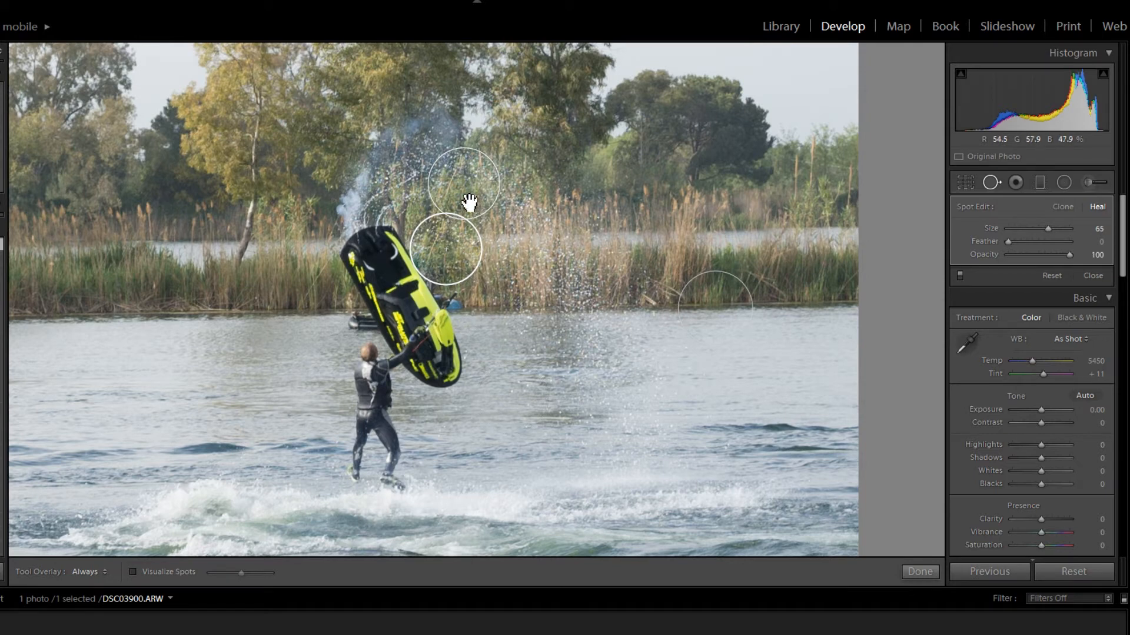
mouse_move(468, 203)
left_mouse_down()
mouse_move(449, 227)
mouse_move(462, 231)
left_mouse_up()
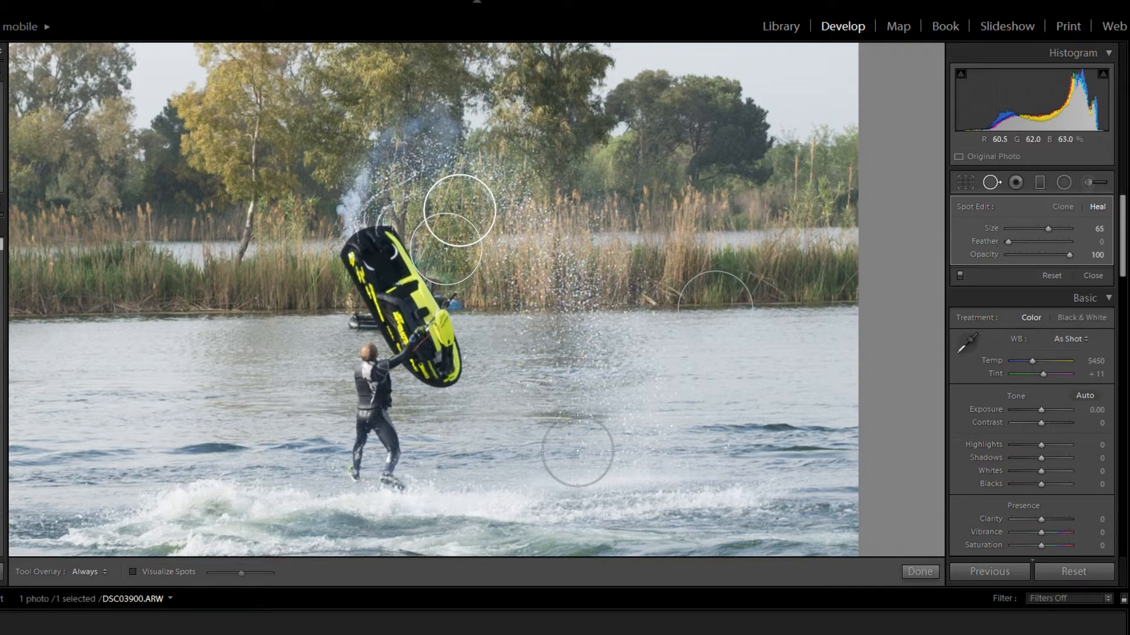
left_click(988, 183)
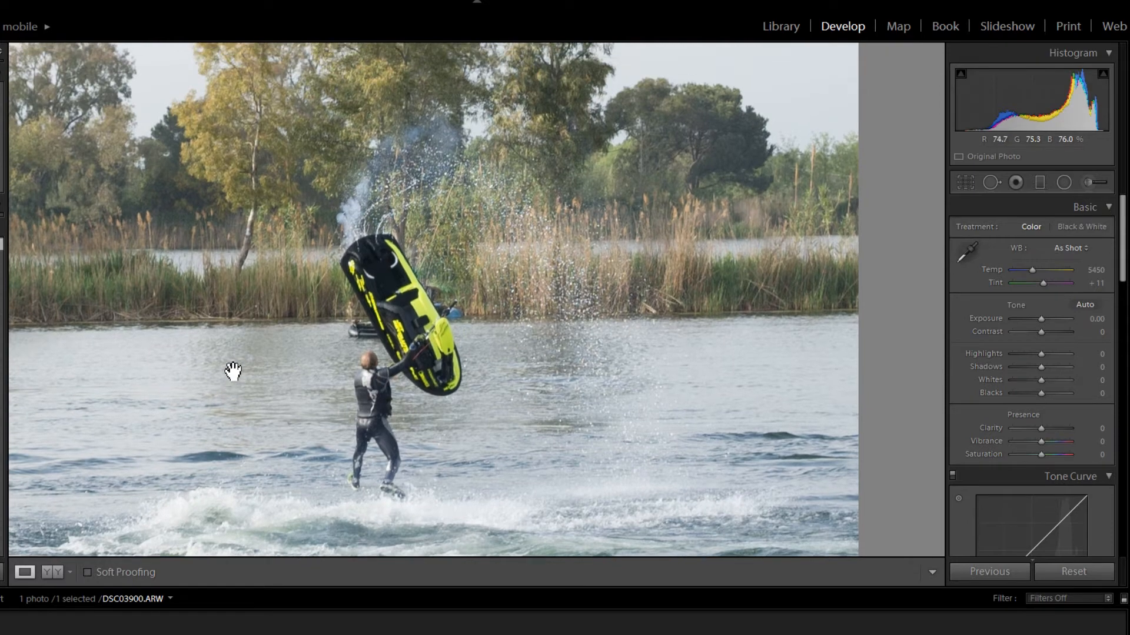
- Heal over the blue remnant at the waterline beside the jet ski's handlebars with a size 65 spot
left_click(234, 374)
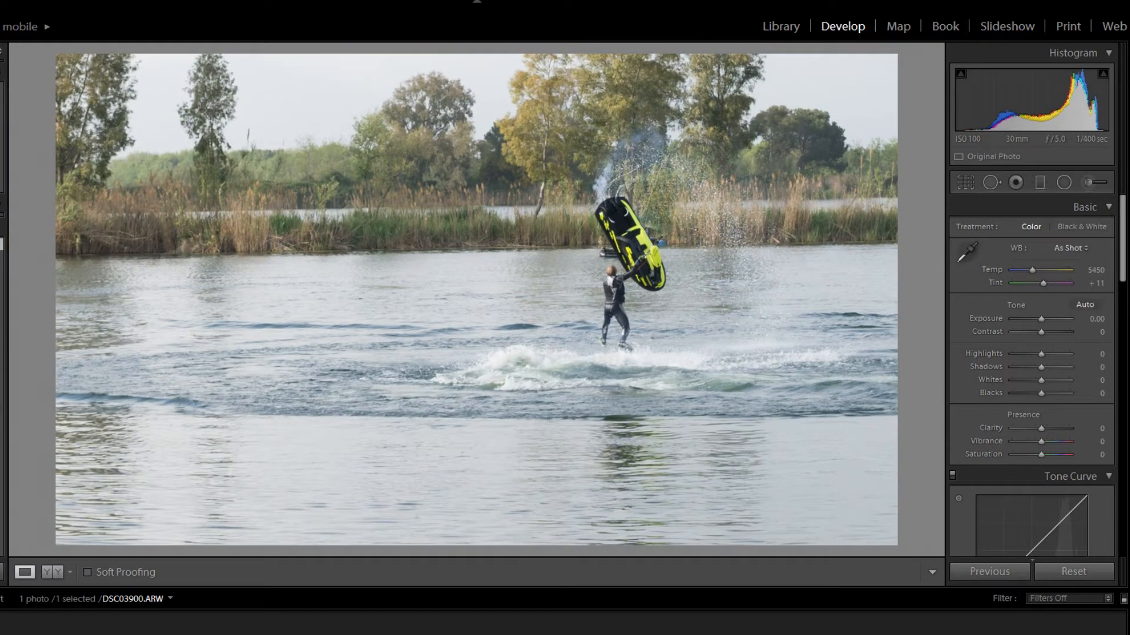
left_click(666, 223)
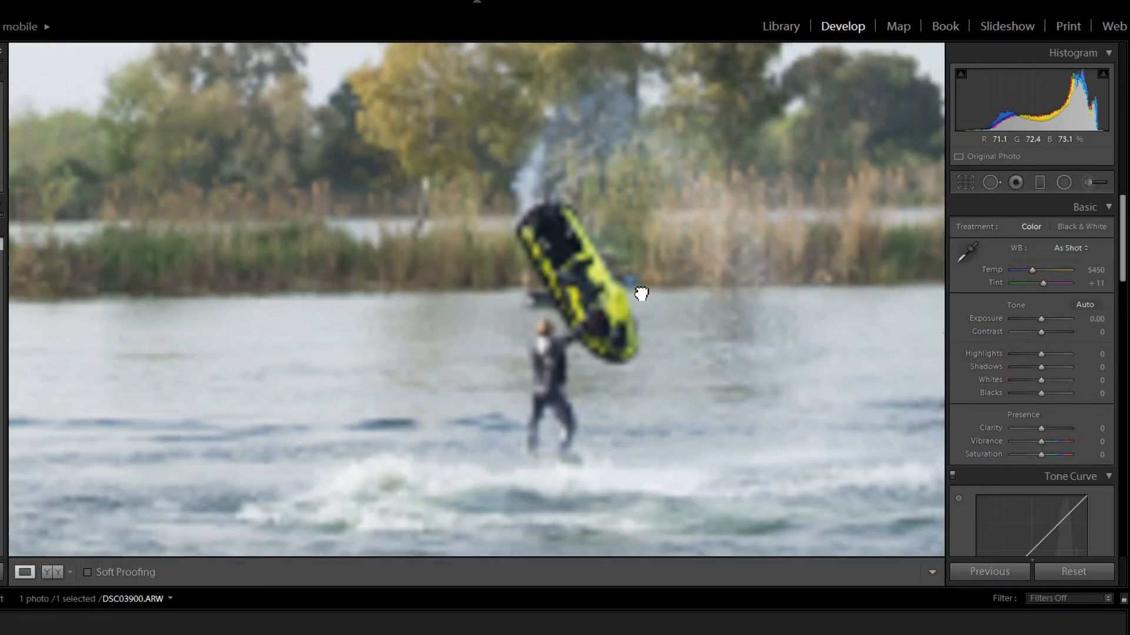
left_click_drag(642, 294, 364, 372)
key("ctrl+alt+equal")
key("ctrl+alt+equal")
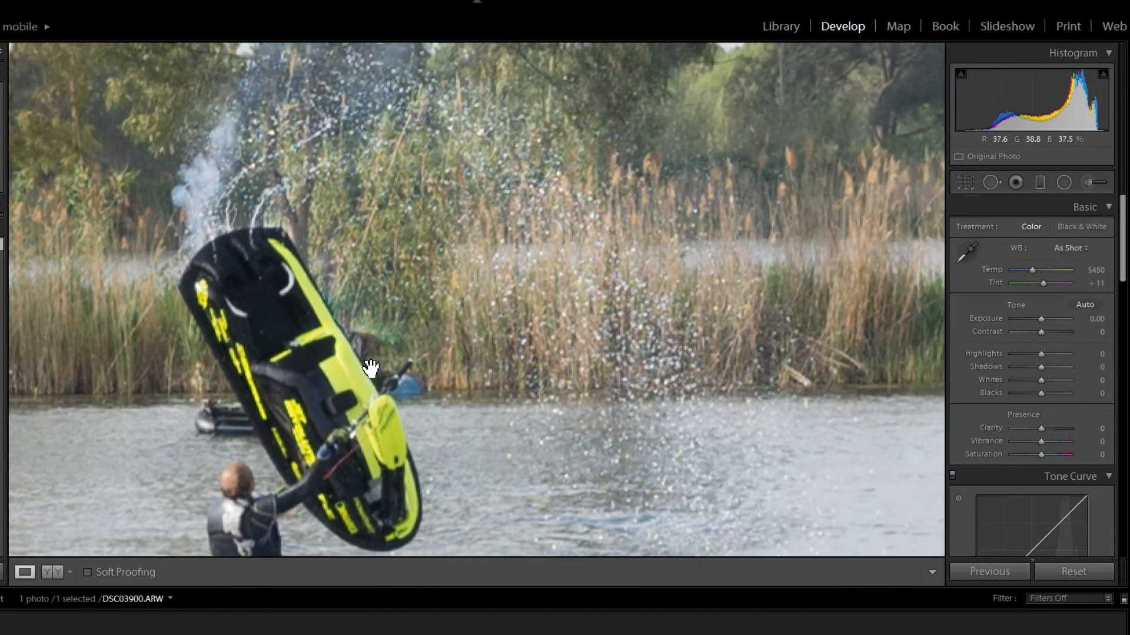
left_click(988, 184)
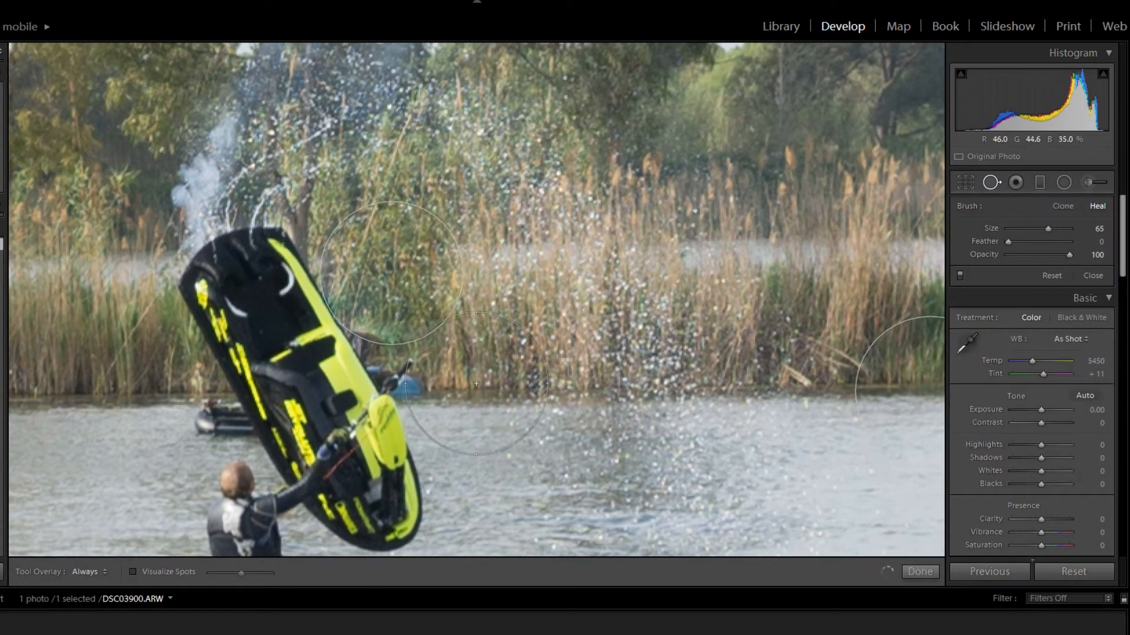
left_click(430, 340)
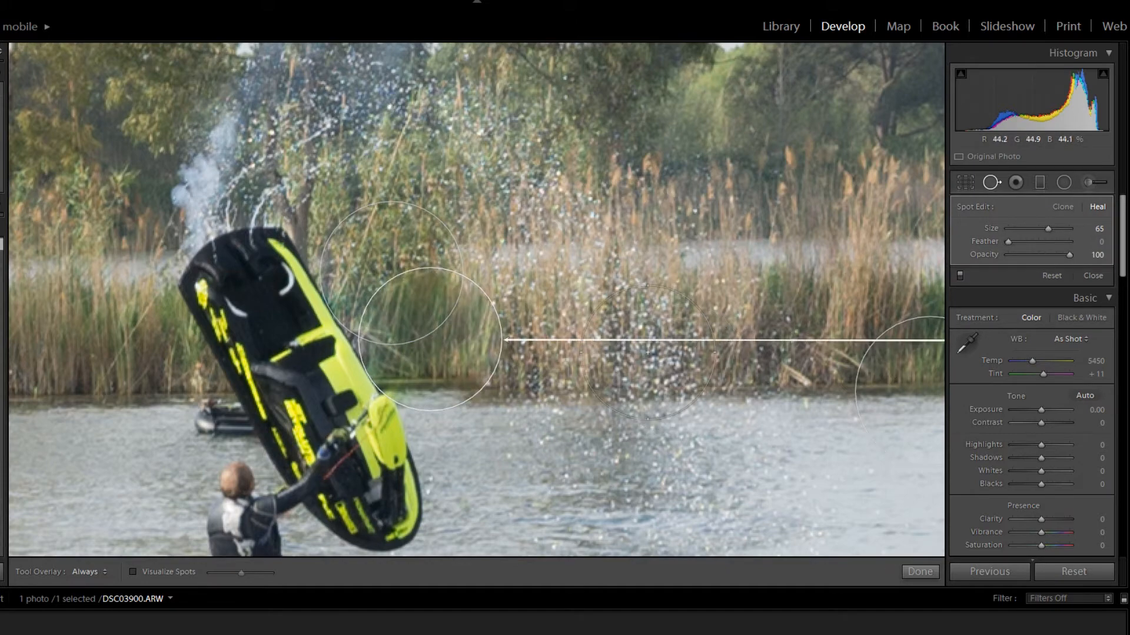
- Move the source of the waterline spot beside the jet ski to the spray-covered reeds just above it, then finish spot removal
key("ctrl+minus")
key("ctrl+minus")
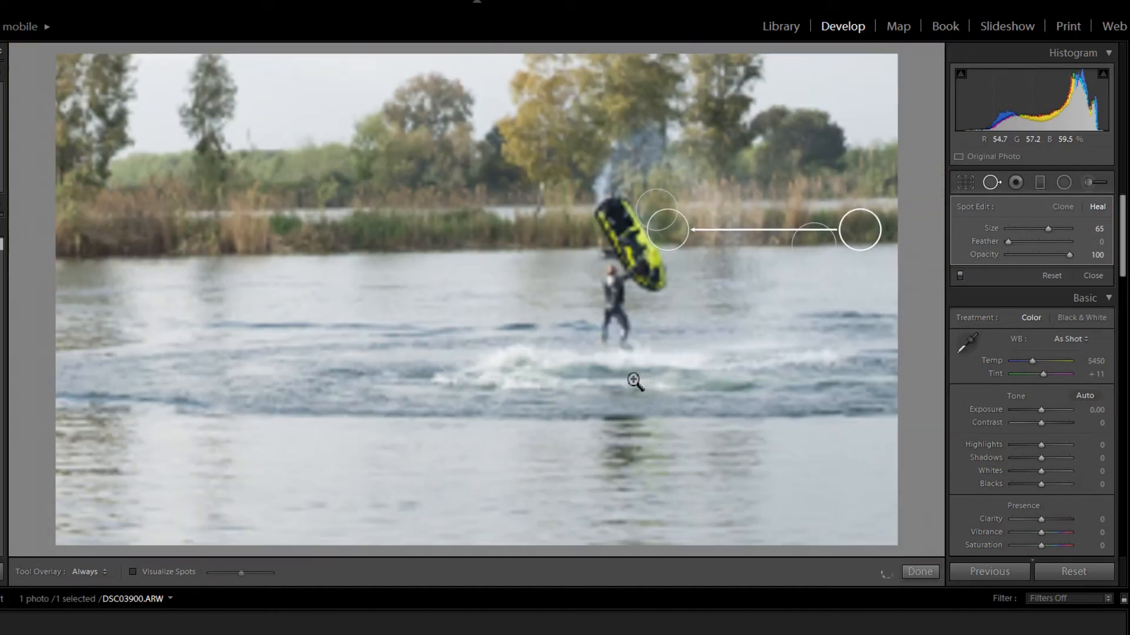
left_click(652, 339)
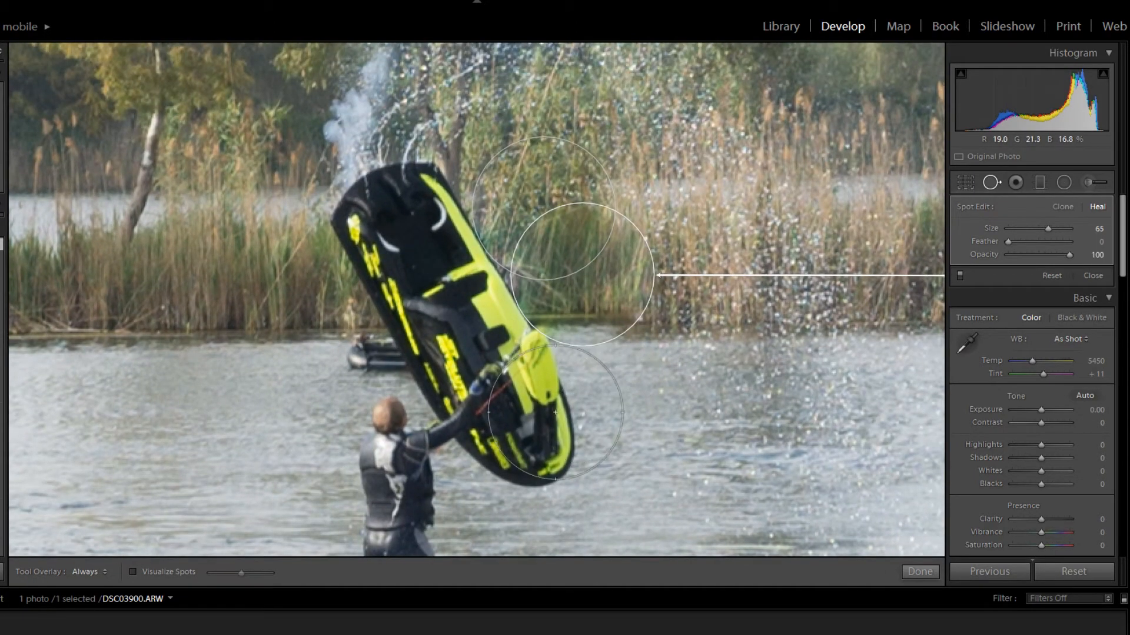
key("space")
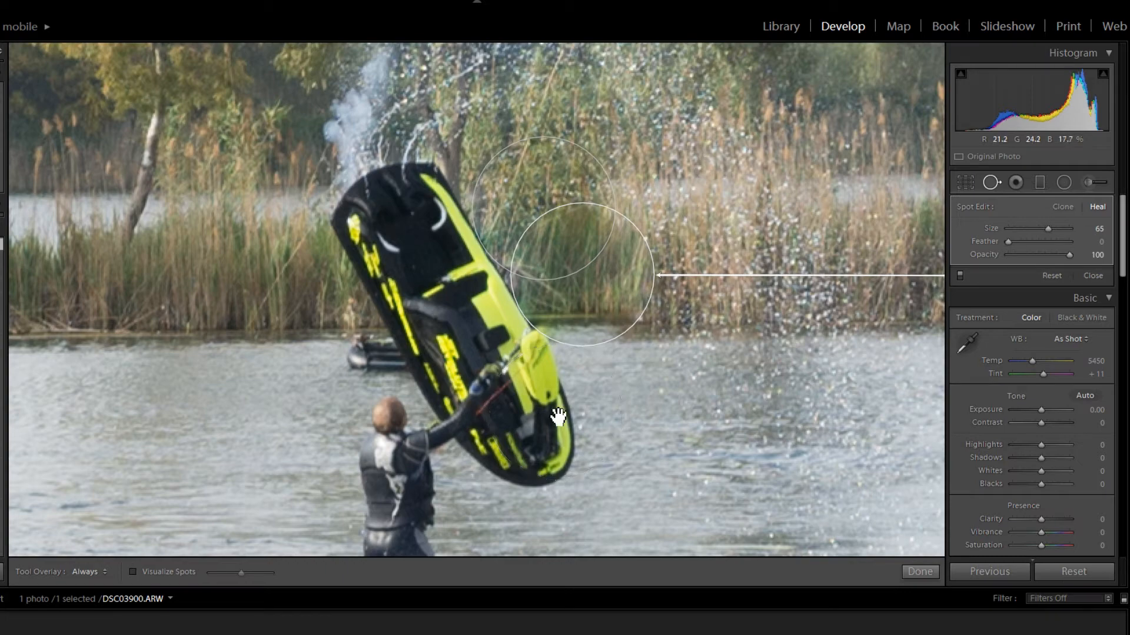
left_click(563, 399)
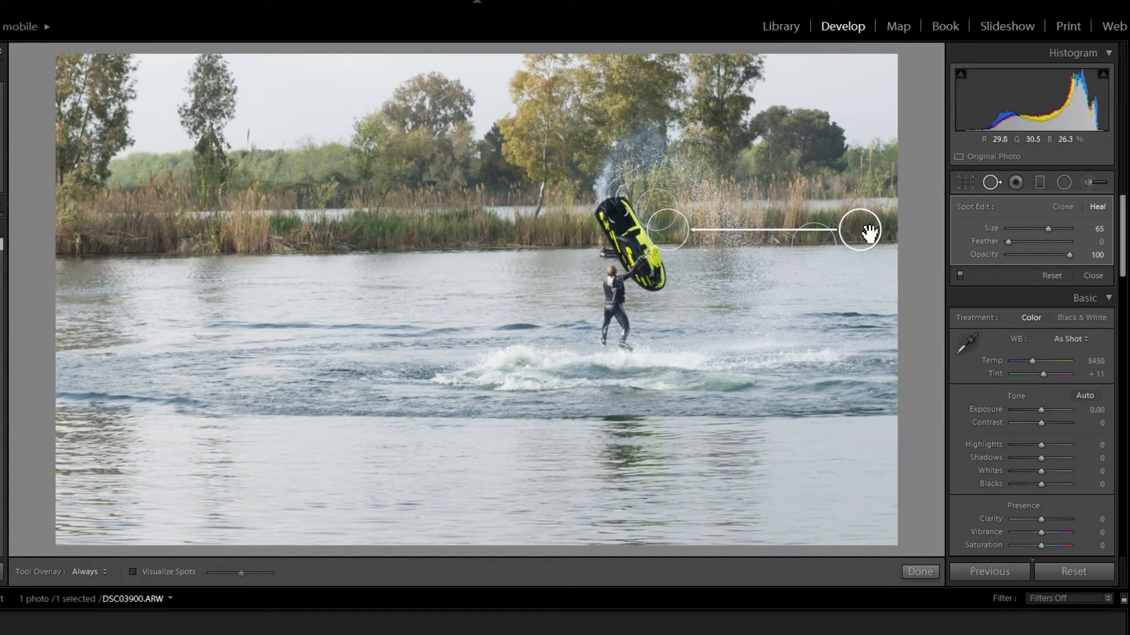
mouse_move(856, 227)
left_mouse_down()
mouse_move(726, 189)
mouse_move(691, 200)
left_mouse_up()
left_click(700, 250)
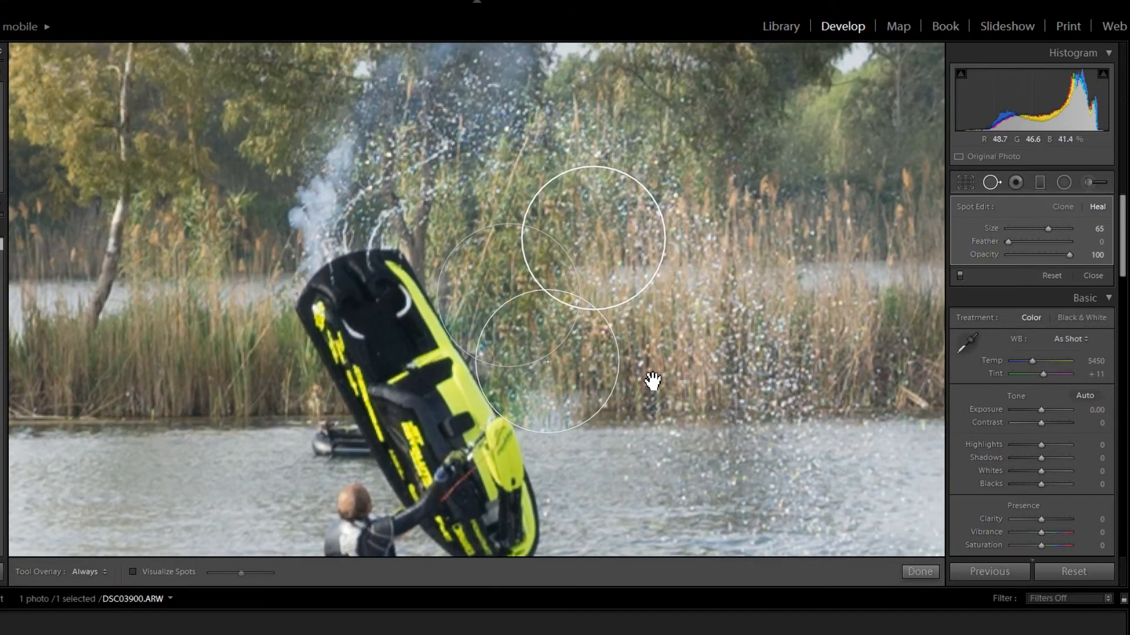
left_click_drag(613, 232, 601, 227)
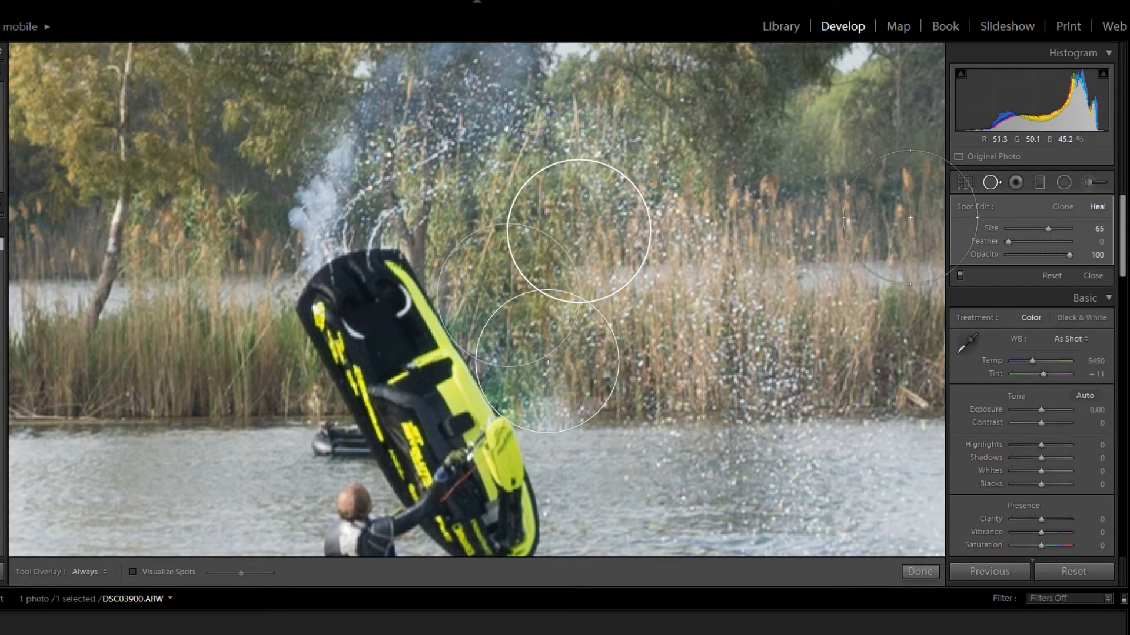
left_click(553, 386)
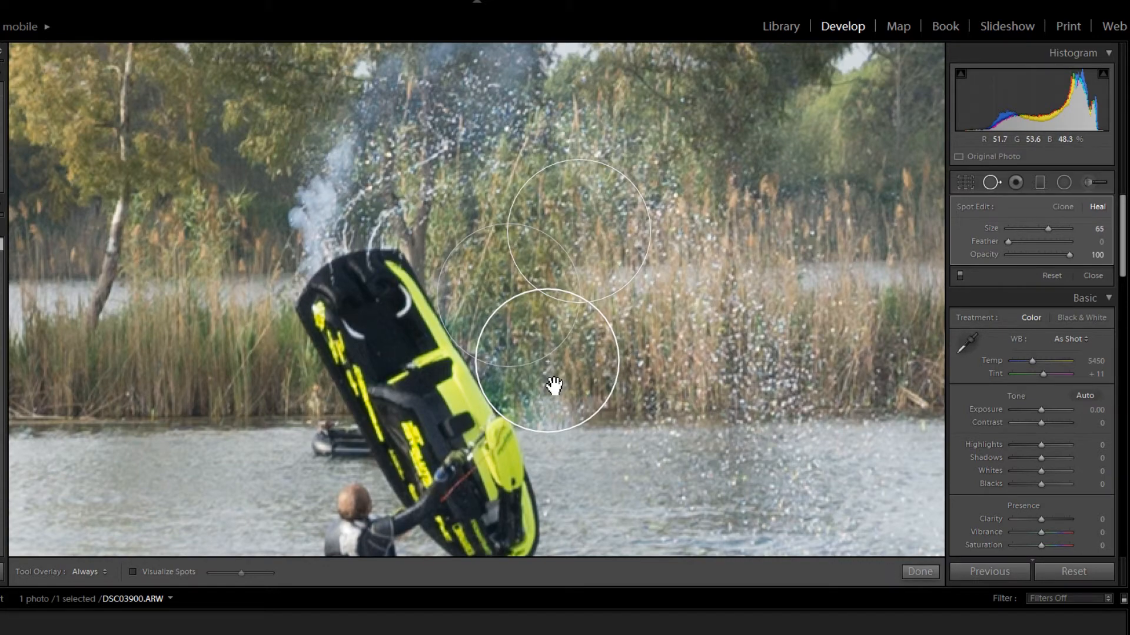
left_click(989, 183)
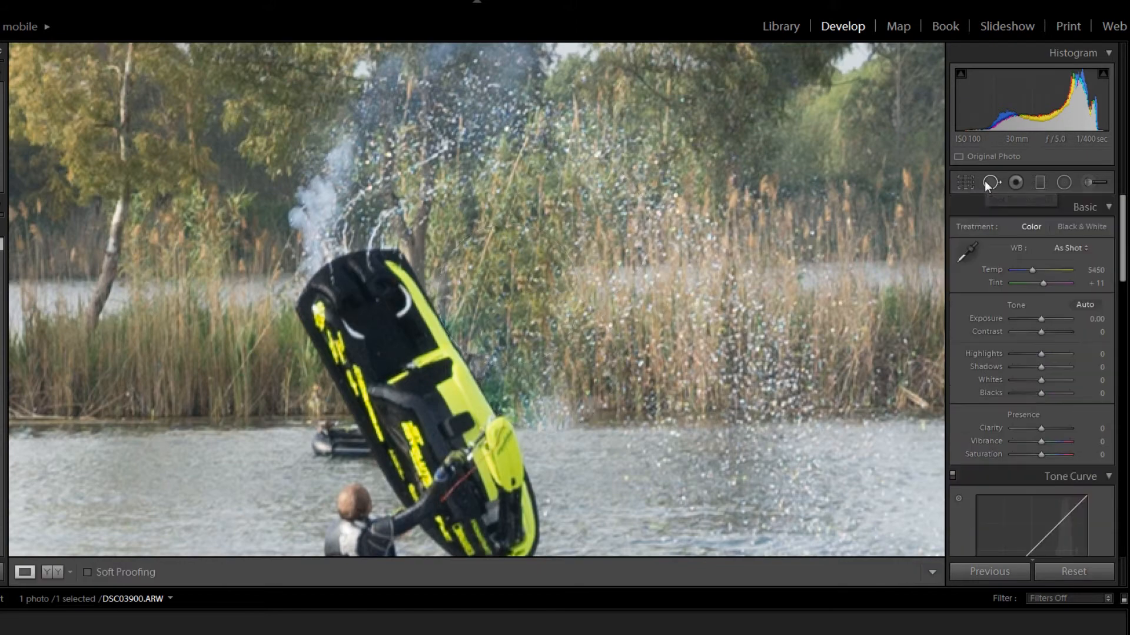
- Examine the healed reeds beside the jet ski and the dark boat behind the rider, both close up and in the full photo
left_click(613, 328)
left_click(608, 333)
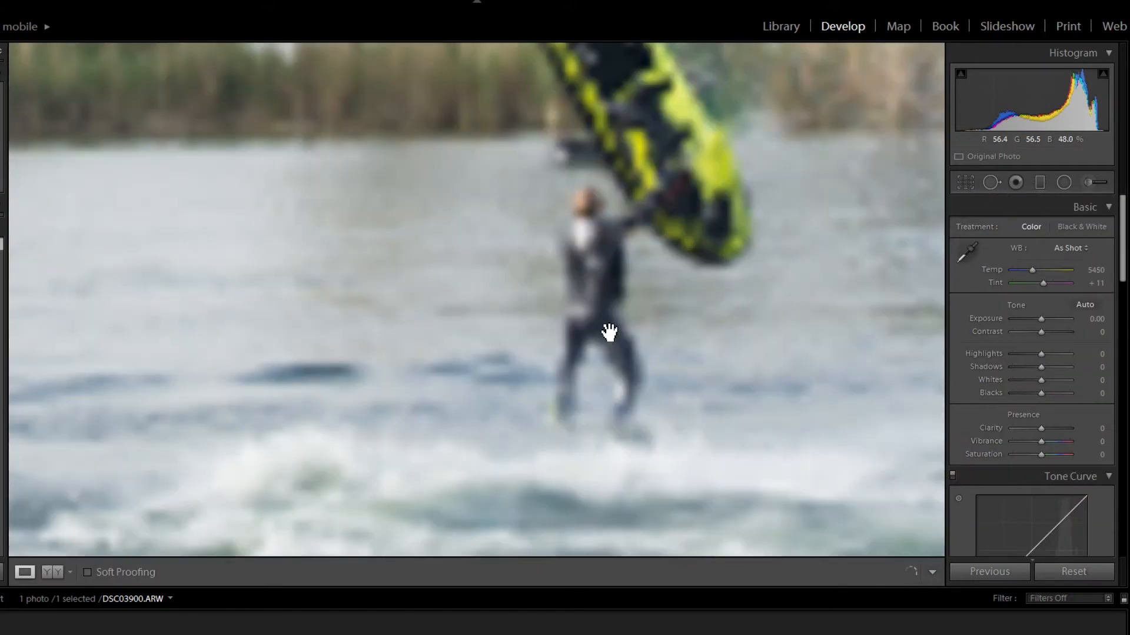
left_click(608, 333)
left_click(608, 333)
left_click(581, 204)
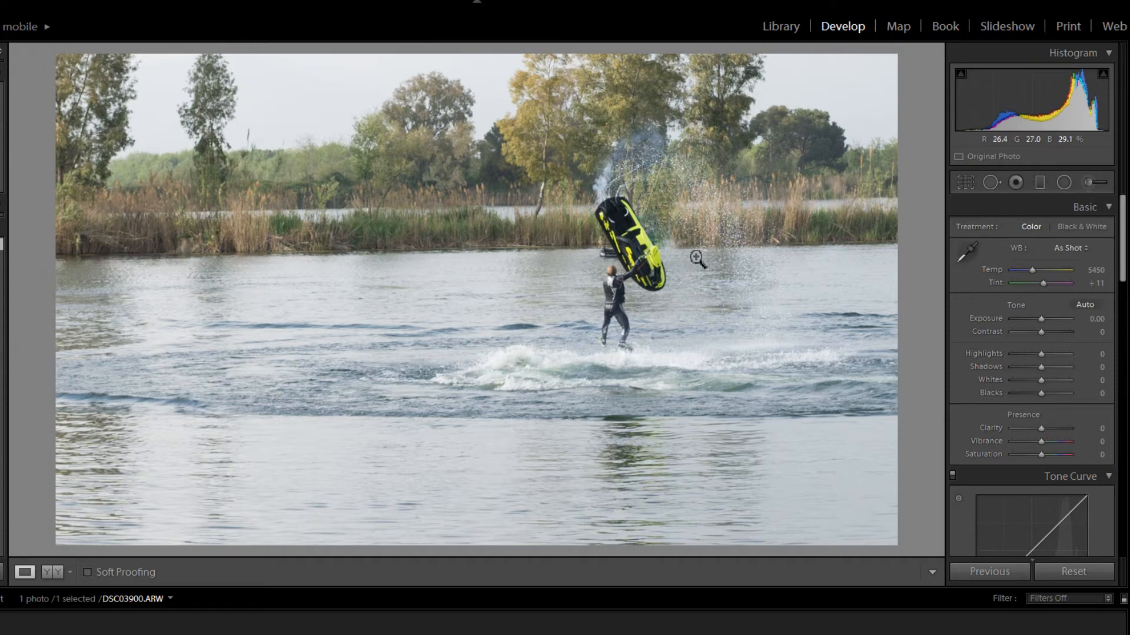
left_click(665, 247)
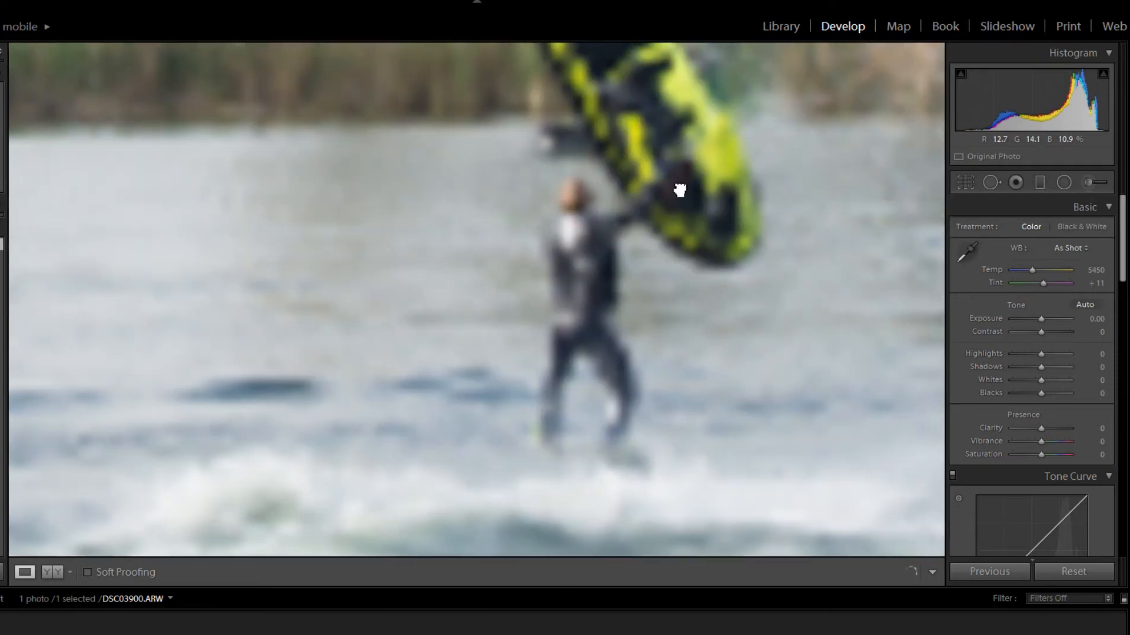
left_click_drag(679, 190, 441, 386)
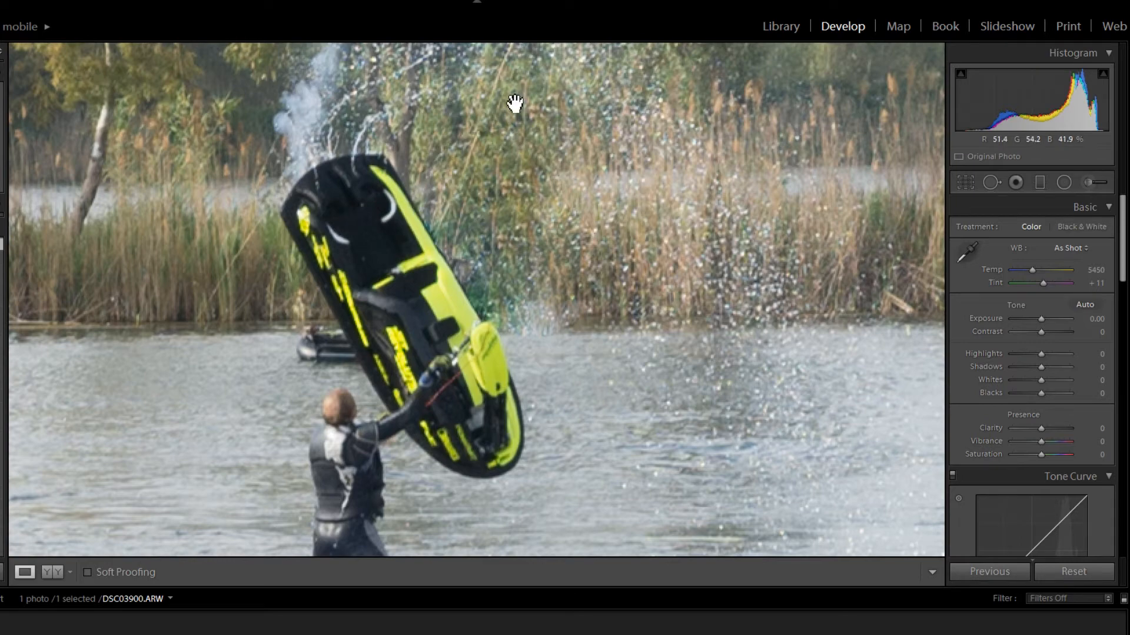
left_click(487, 224)
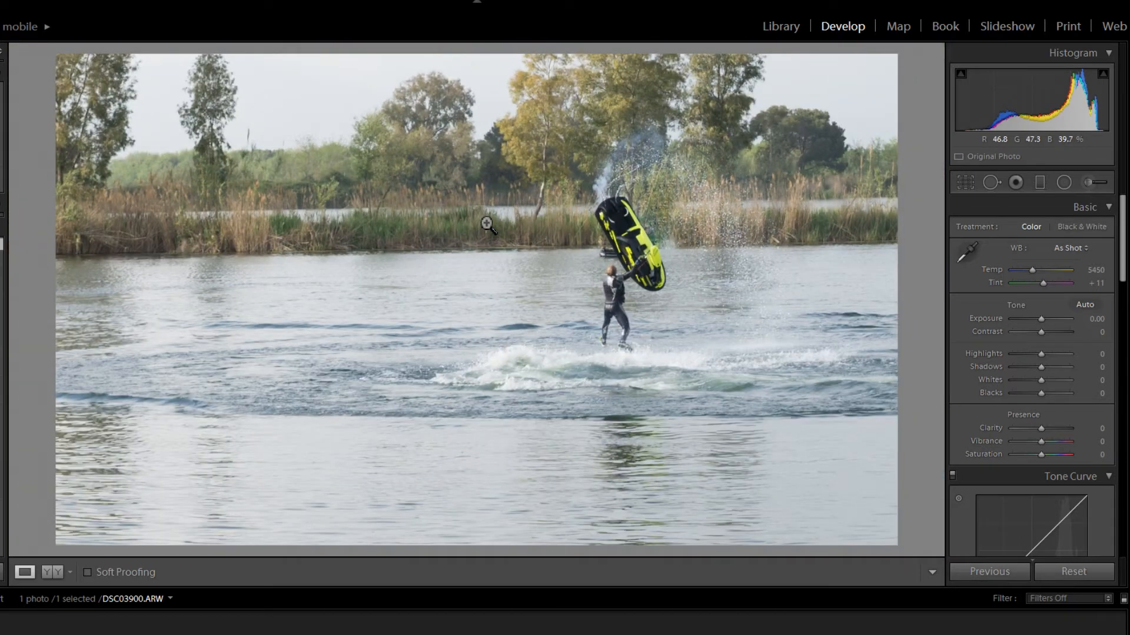
left_click(682, 235)
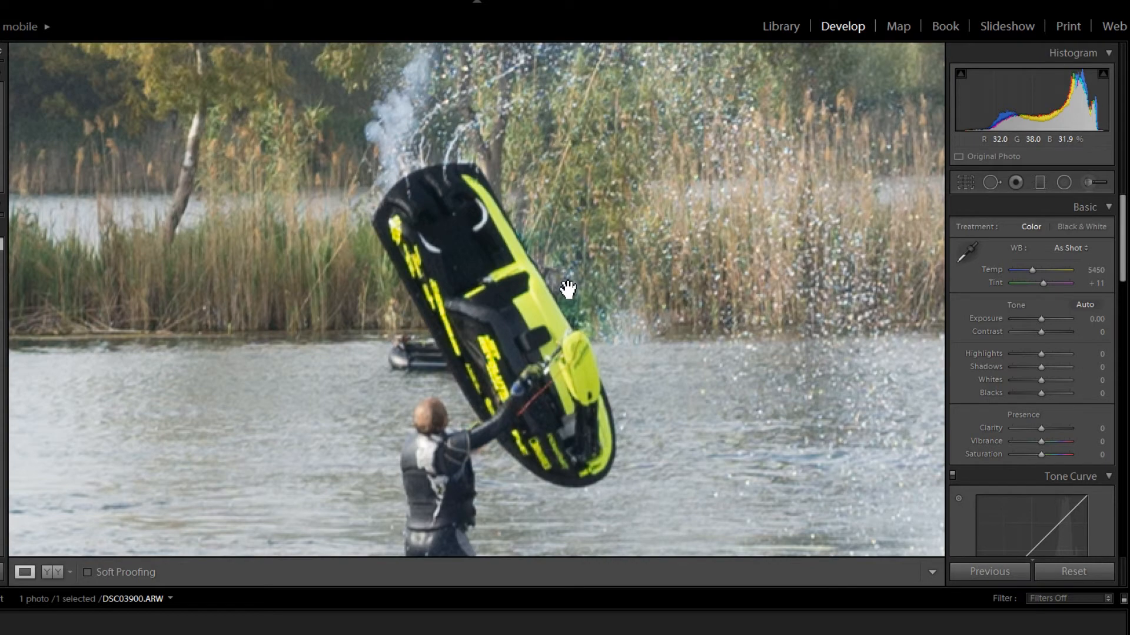
left_click(492, 316)
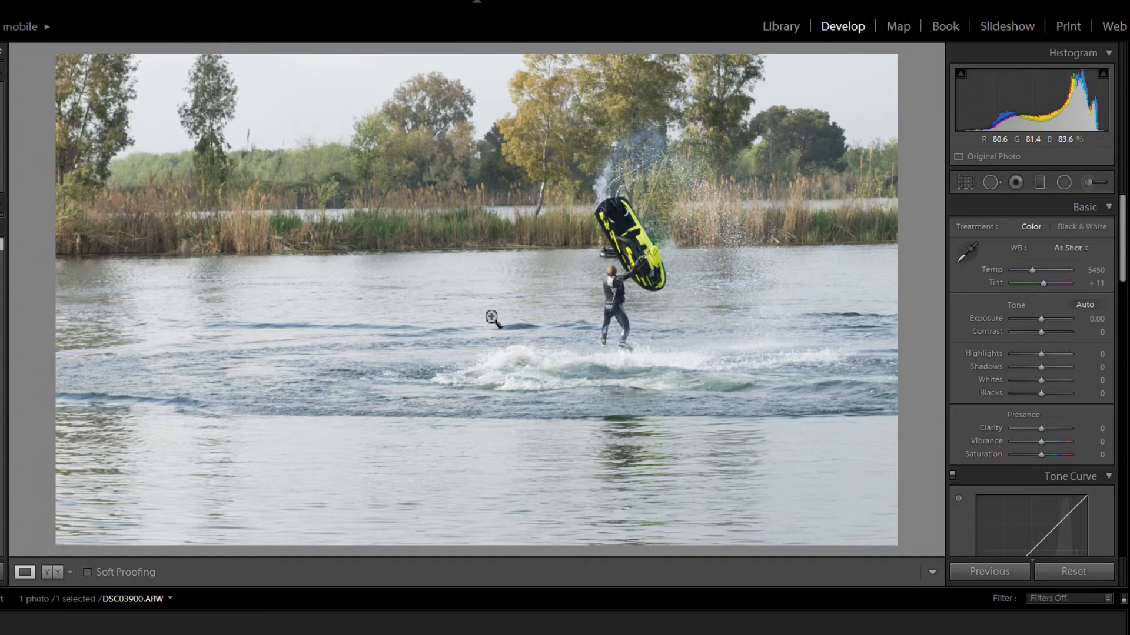
left_click(607, 260)
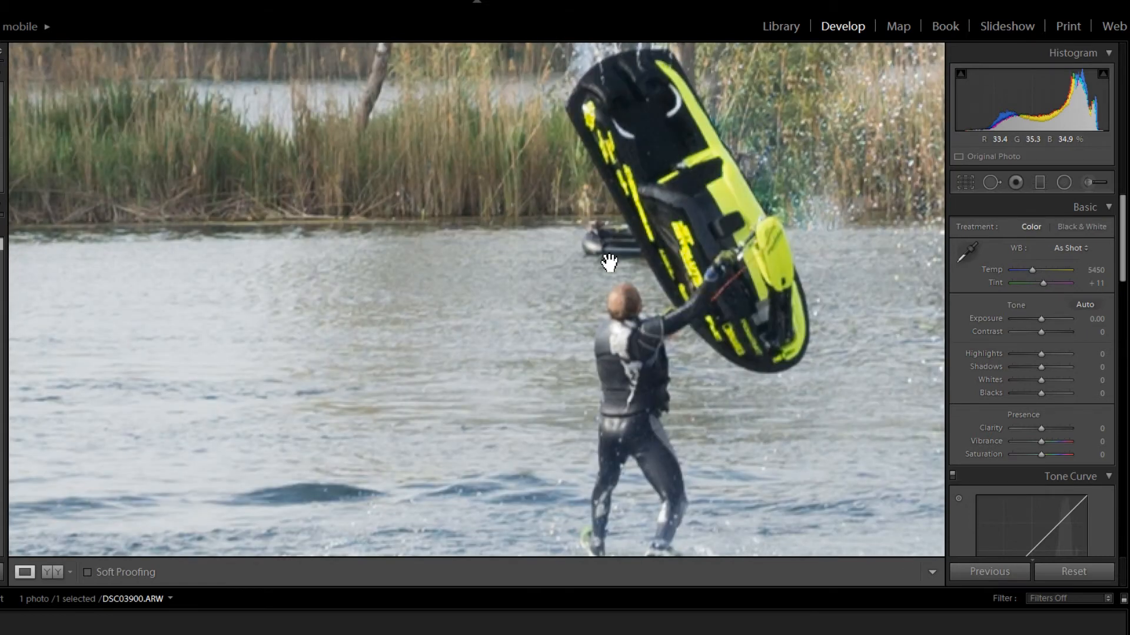
- Heal over the dark boat behind the rider with a size 29 spot, sourcing from the open water just beside it
left_click_drag(609, 261, 547, 359)
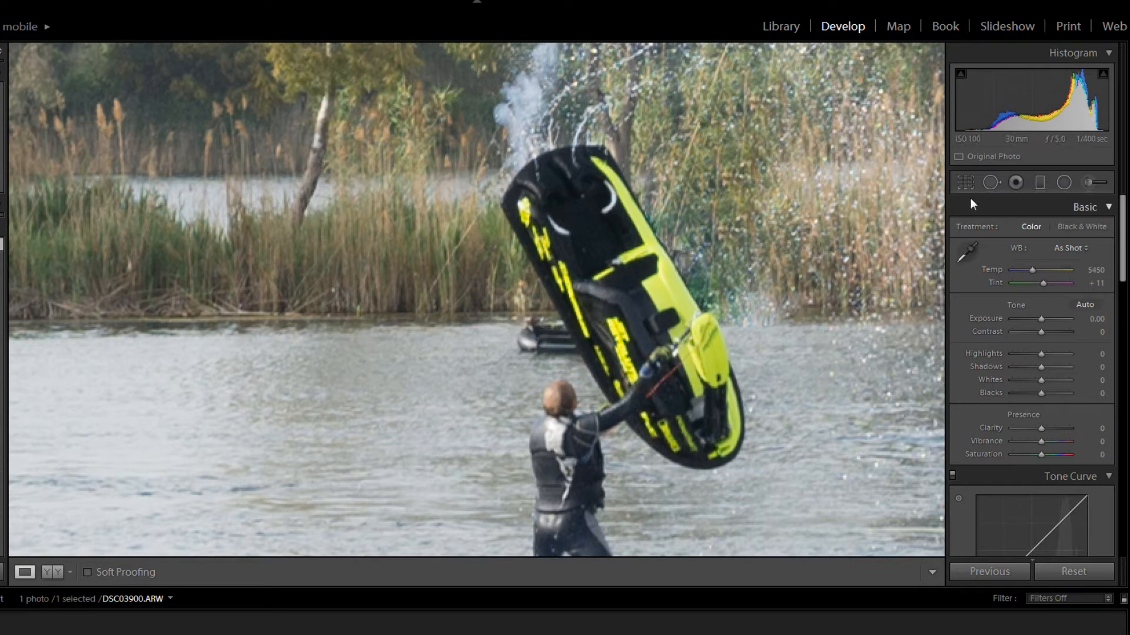
left_click(992, 182)
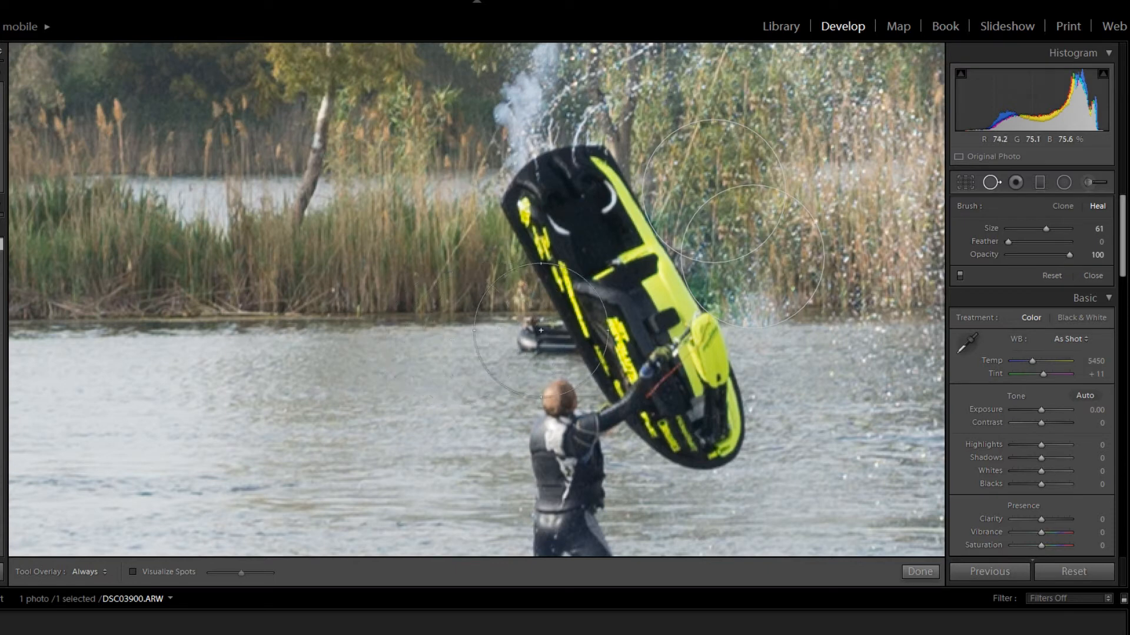
left_click_drag(1045, 229, 1037, 230)
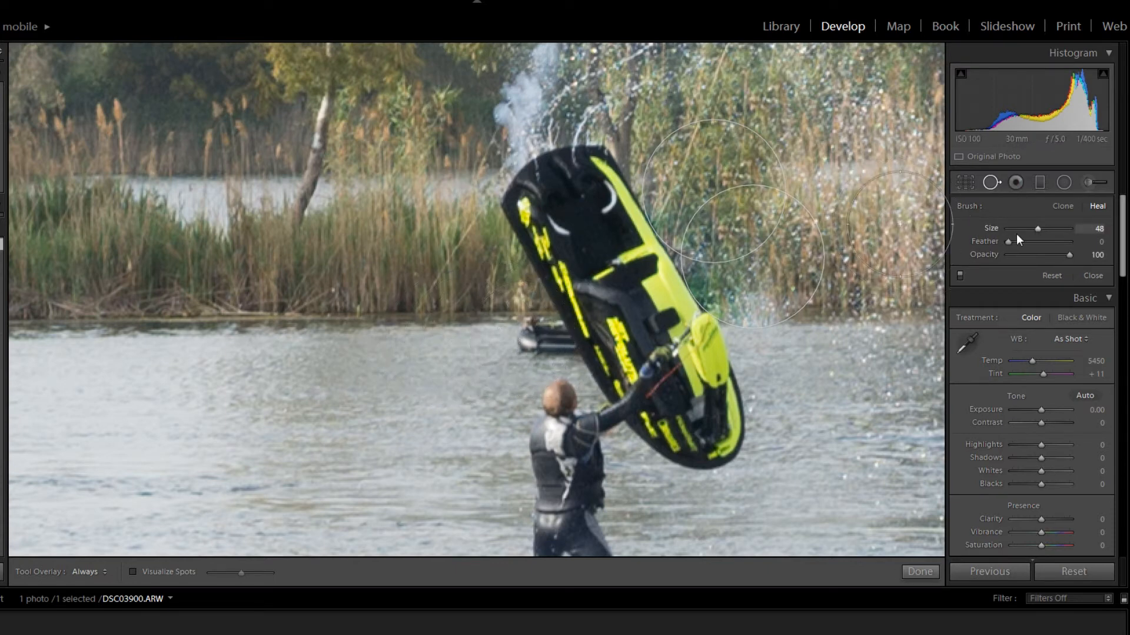
left_click_drag(1015, 233, 1026, 228)
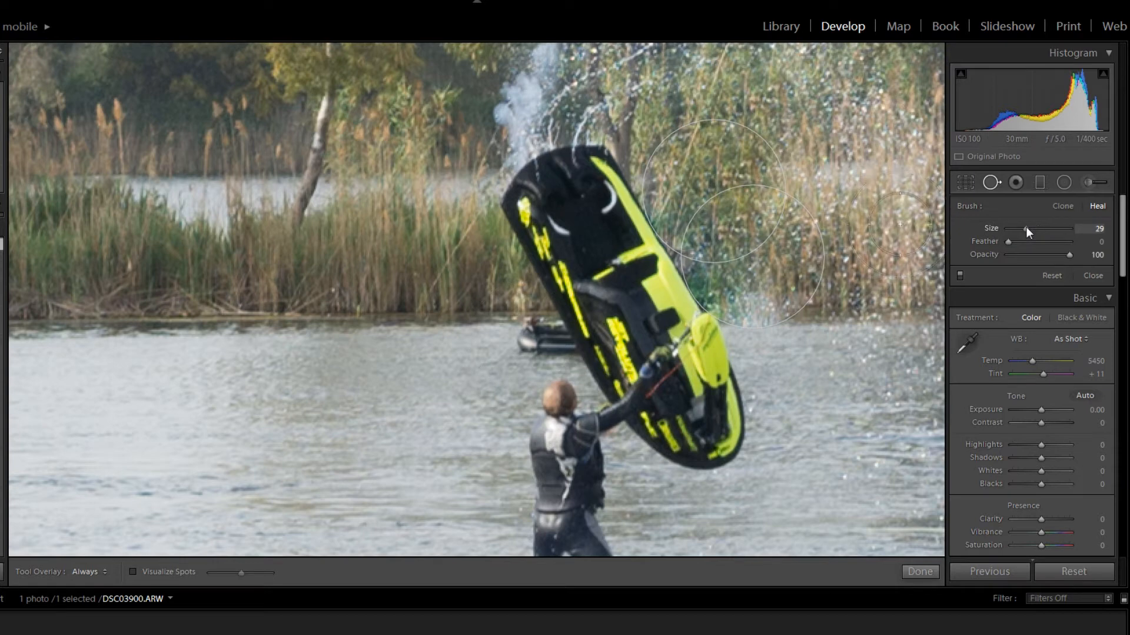
left_click(544, 349)
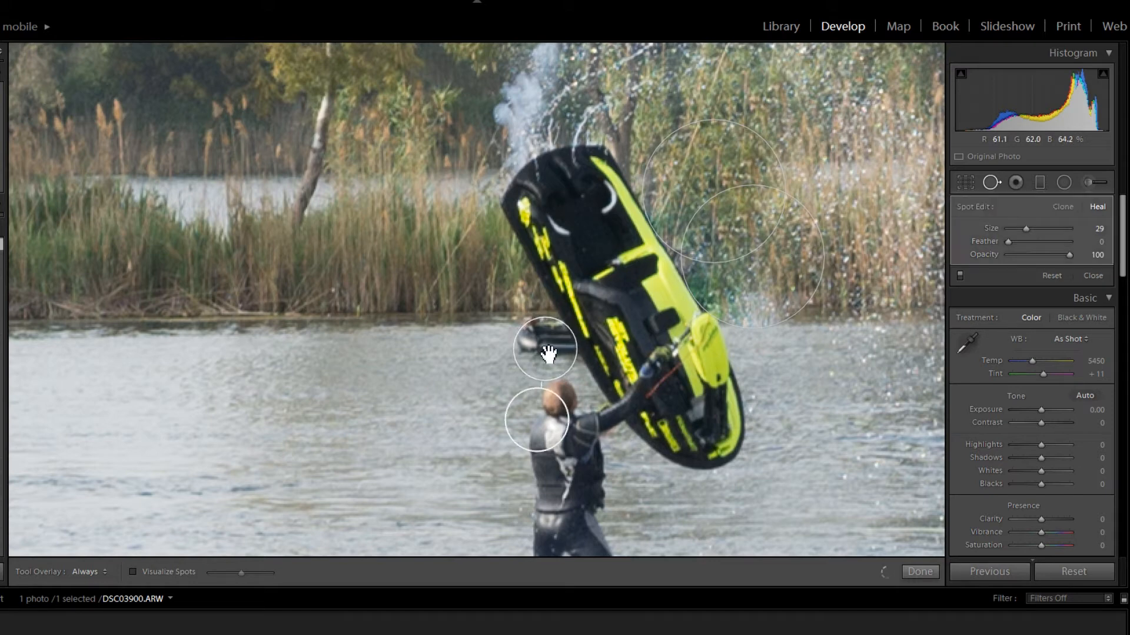
mouse_move(541, 429)
left_mouse_down()
mouse_move(519, 412)
mouse_move(497, 353)
mouse_move(474, 368)
mouse_move(476, 357)
left_mouse_up()
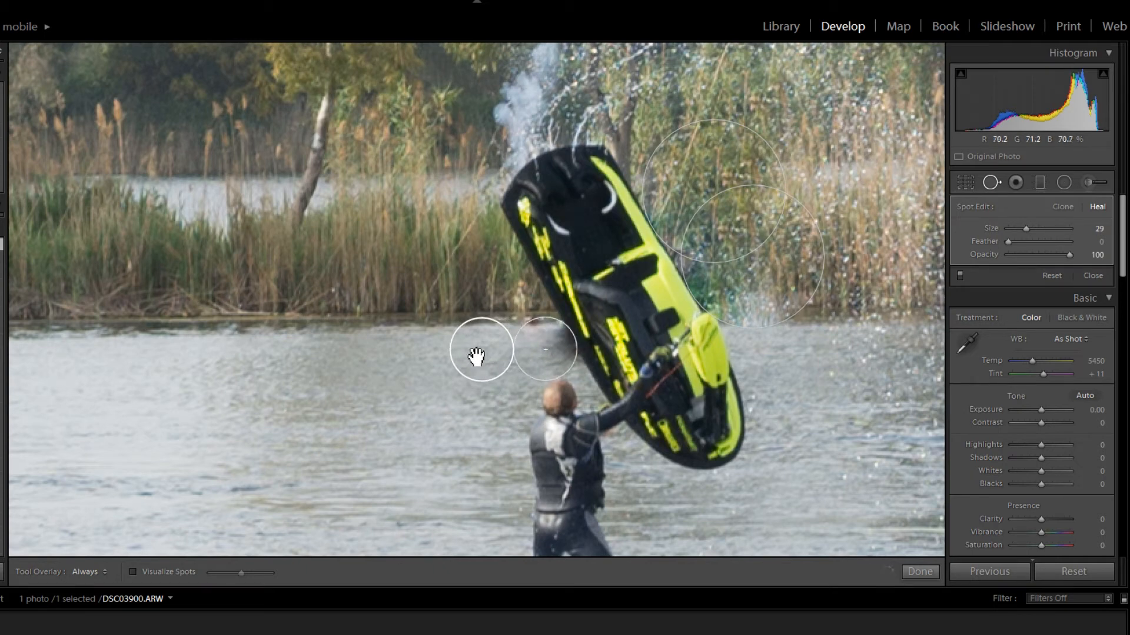
- Fine-tune the horizontal position of the healing spot over the dark boat against the jet ski's edge and finish spot removal
key("Right")
key("Right")
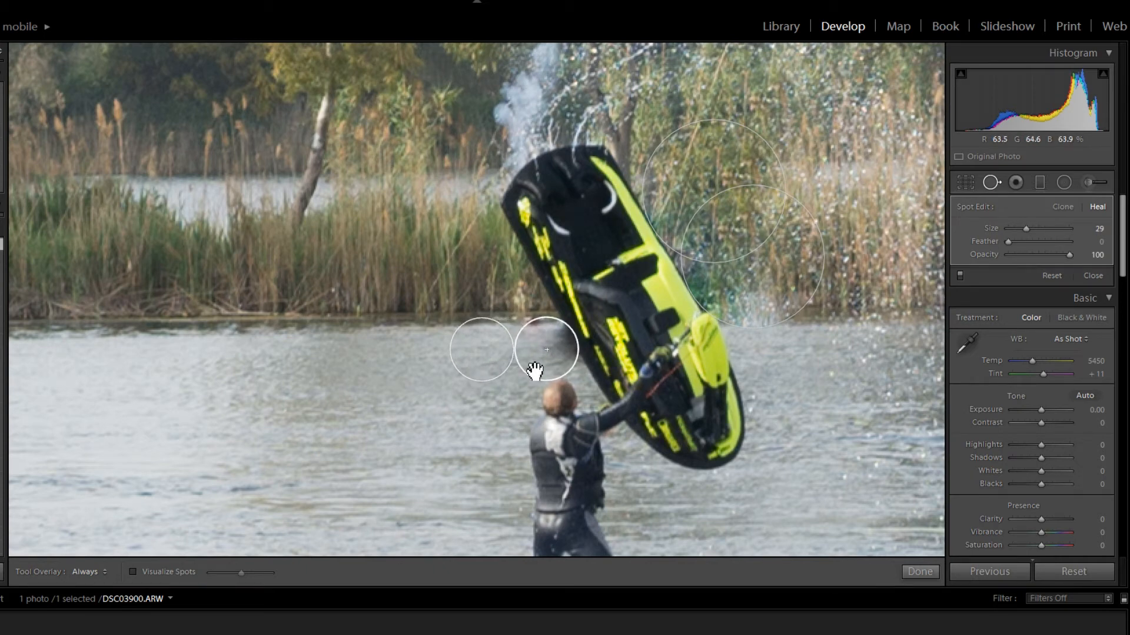
key("Right")
key("Right")
key("Left")
key("Left")
key("Left")
key("Left")
key("Left")
key("Left")
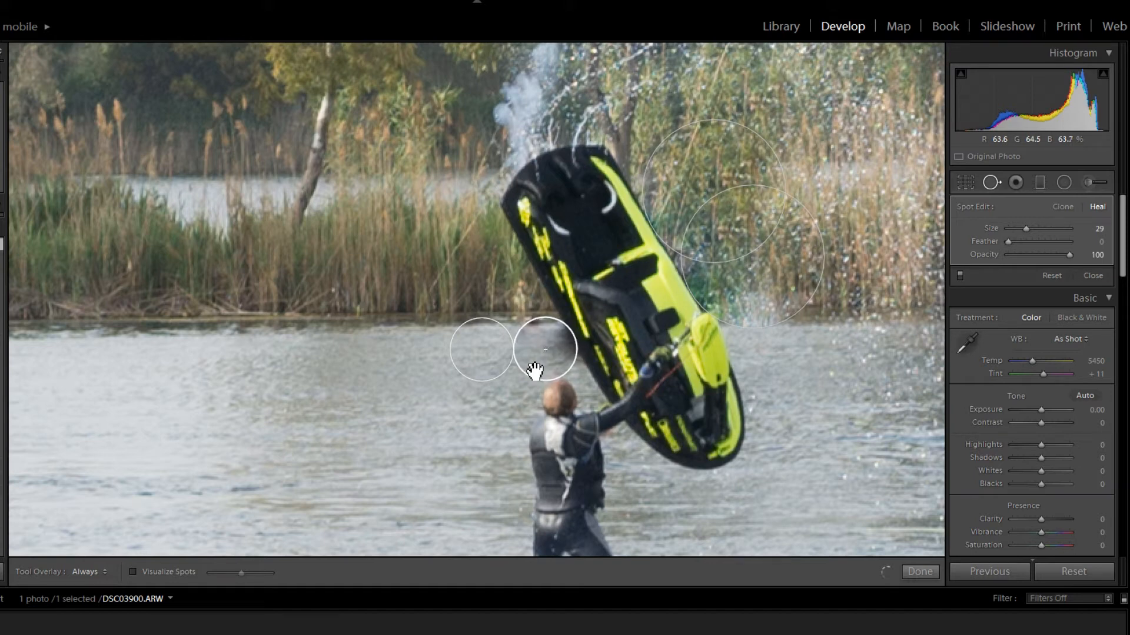
key("Left")
key("Left")
key("Left")
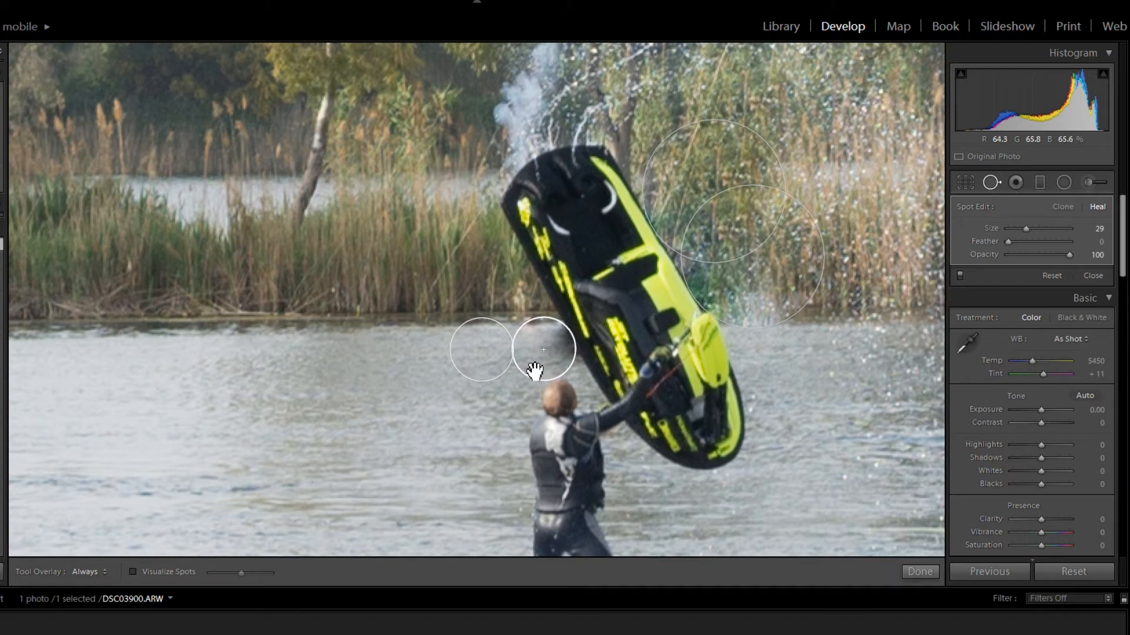
key("Left")
key("Left")
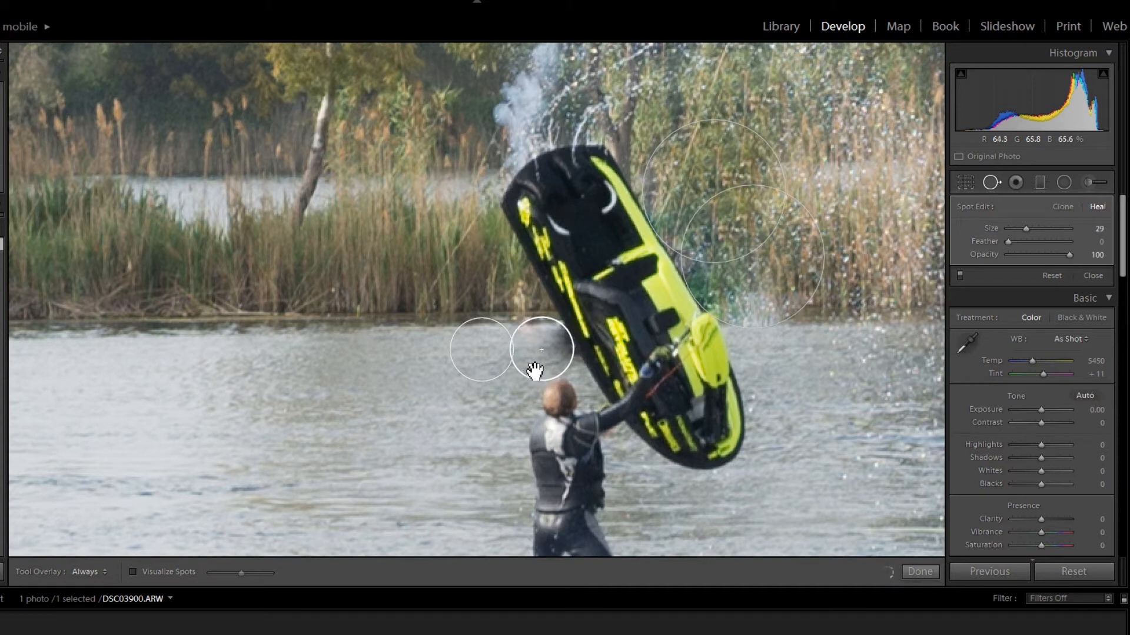
key("Left")
key("Left")
key("Left")
key("Left")
key("Left")
key("Left")
key("Left")
key("Left")
key("Left")
key("Left")
key("Left")
key("Left")
key("Left")
key("Left")
key("Left")
key("Right")
key("Right")
key("Right")
key("Right")
key("Right")
key("Right")
key("Right")
key("Right")
key("Right")
key("Right")
key("Right")
key("Right")
key("Right")
key("Right")
key("Right")
key("Right")
key("Right")
key("Right")
key("Right")
key("Right")
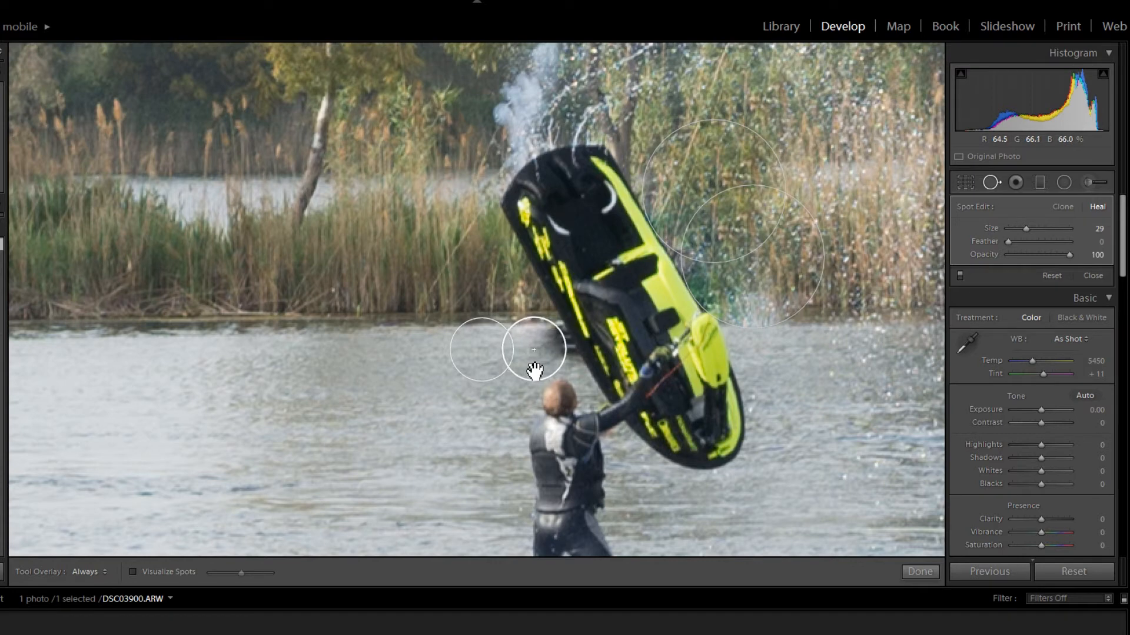
left_click(780, 277)
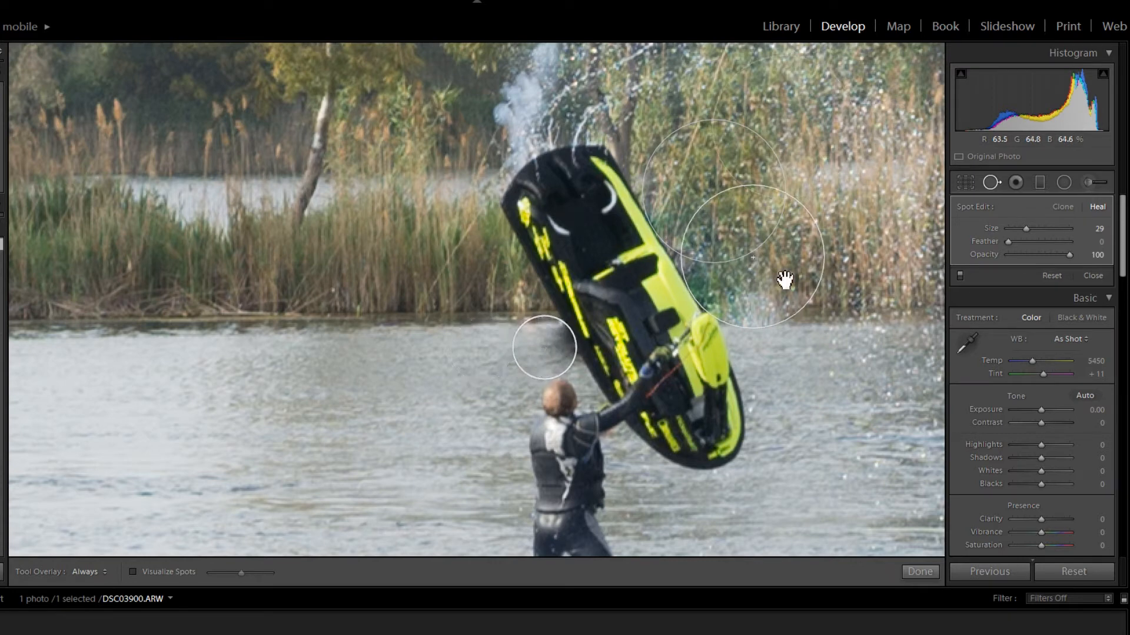
left_click(991, 183)
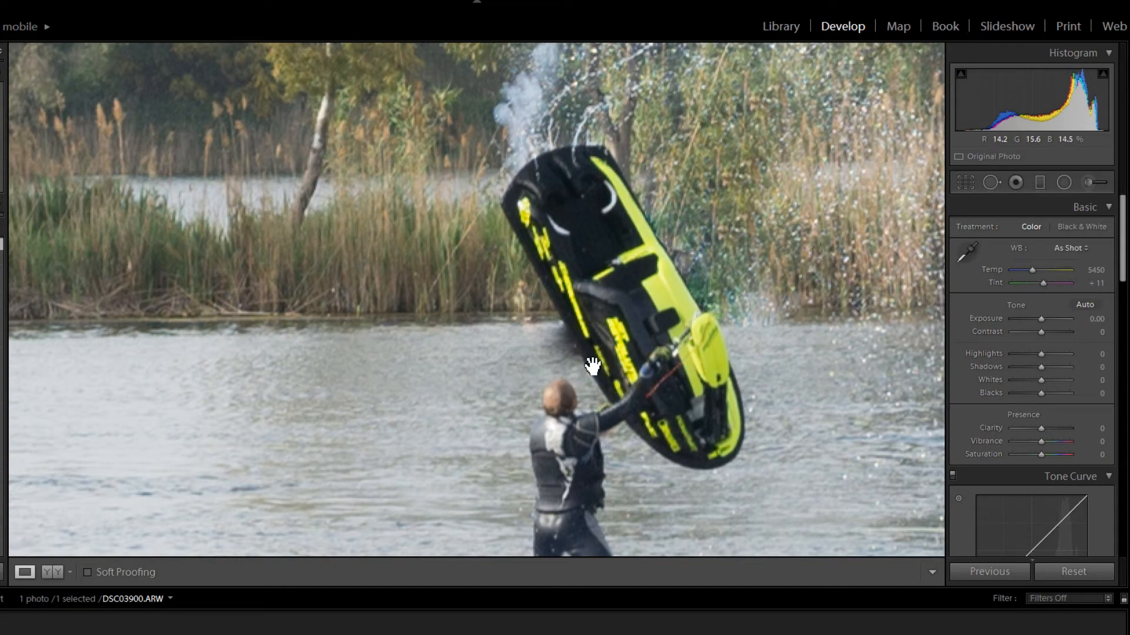
- Compare the full photo before and after, inspecting the healed areas around the jet ski and the orange boat up close
left_click(393, 392)
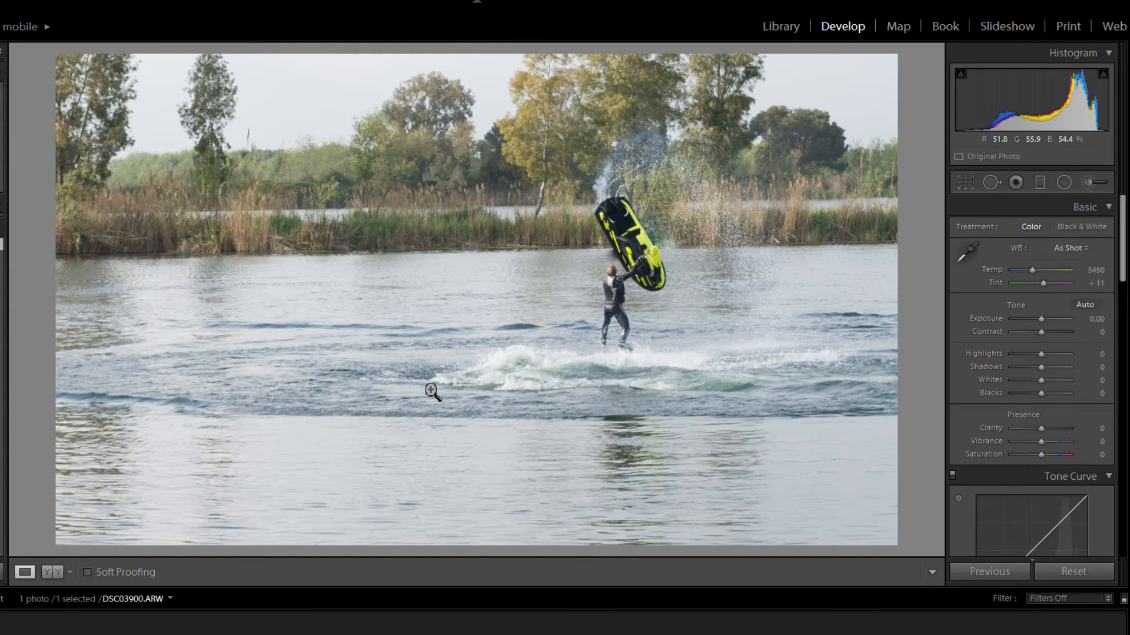
left_click(48, 572)
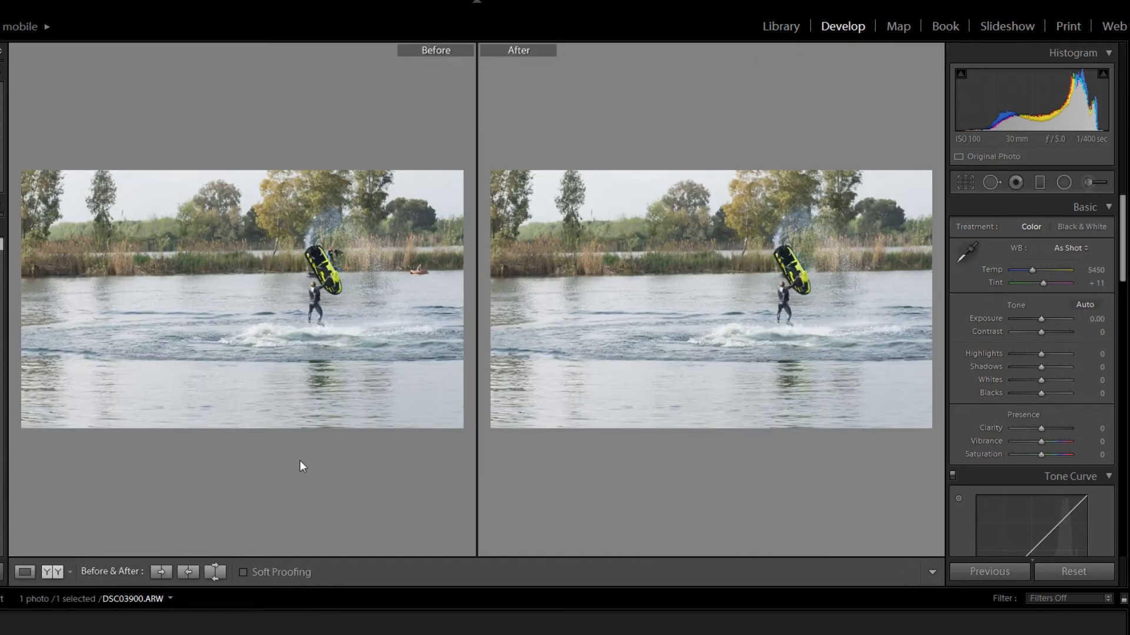
left_click(323, 271)
left_click_drag(346, 278, 240, 333)
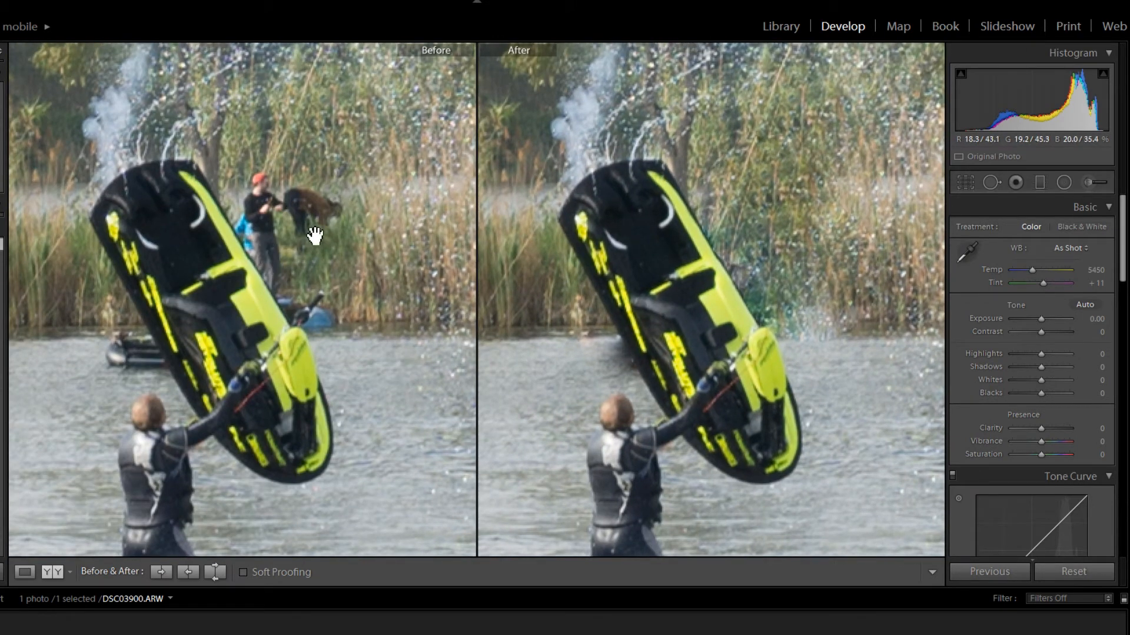
left_click_drag(315, 235, 24, 242)
left_click_drag(84, 265, 3, 261)
left_click_drag(235, 299, 81, 286)
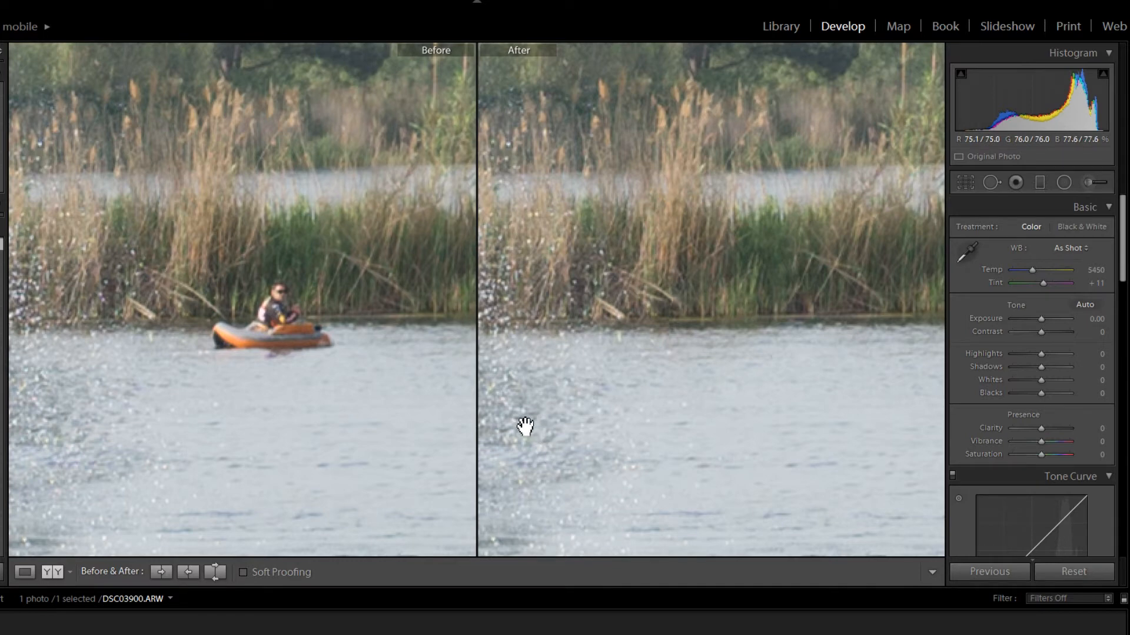
left_click(260, 377)
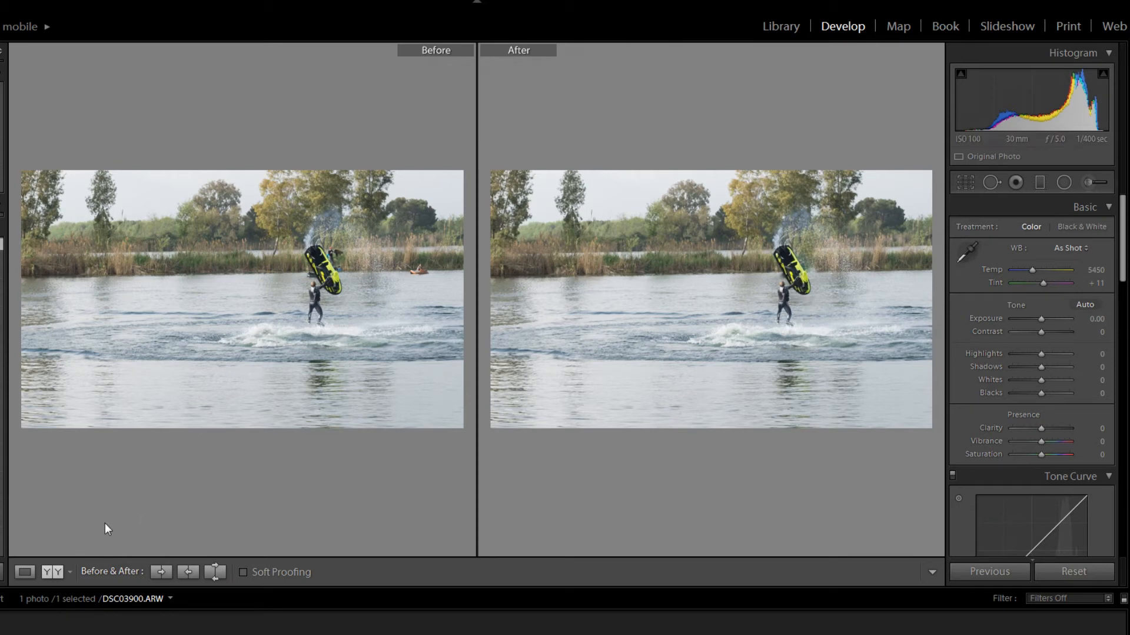
left_click(24, 571)
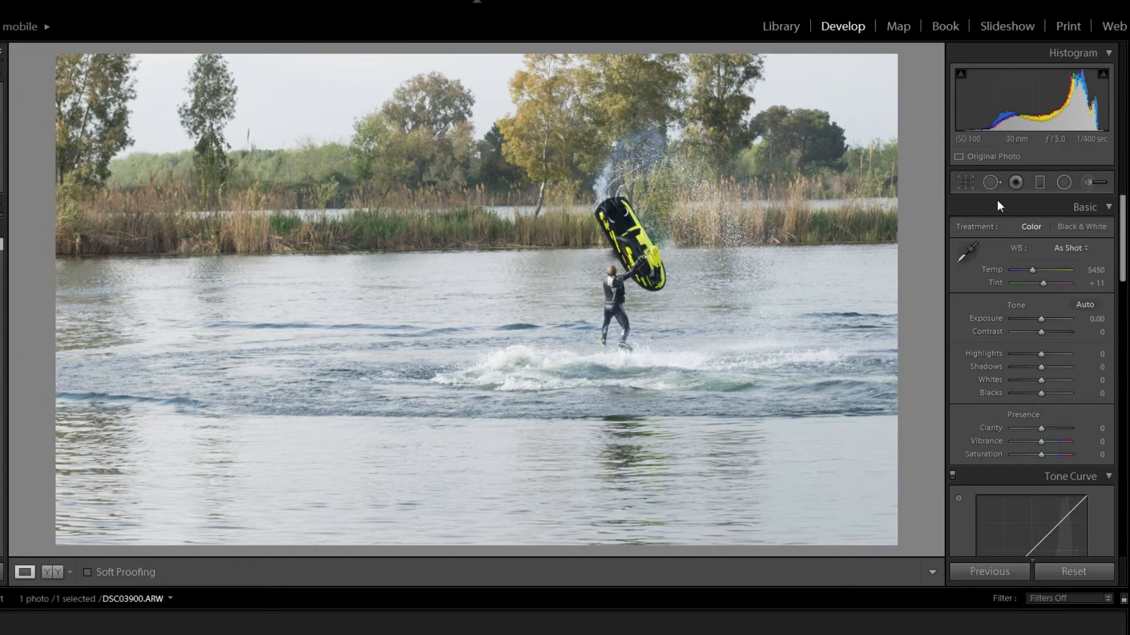
- Set Exposure to −0.12, Contrast +83, Highlights −76, Shadows −10, Whites −36, Blacks +31 and Clarity +57
mouse_move(1054, 316)
left_mouse_down()
mouse_move(1068, 318)
mouse_move(1040, 326)
mouse_move(1066, 334)
left_mouse_up()
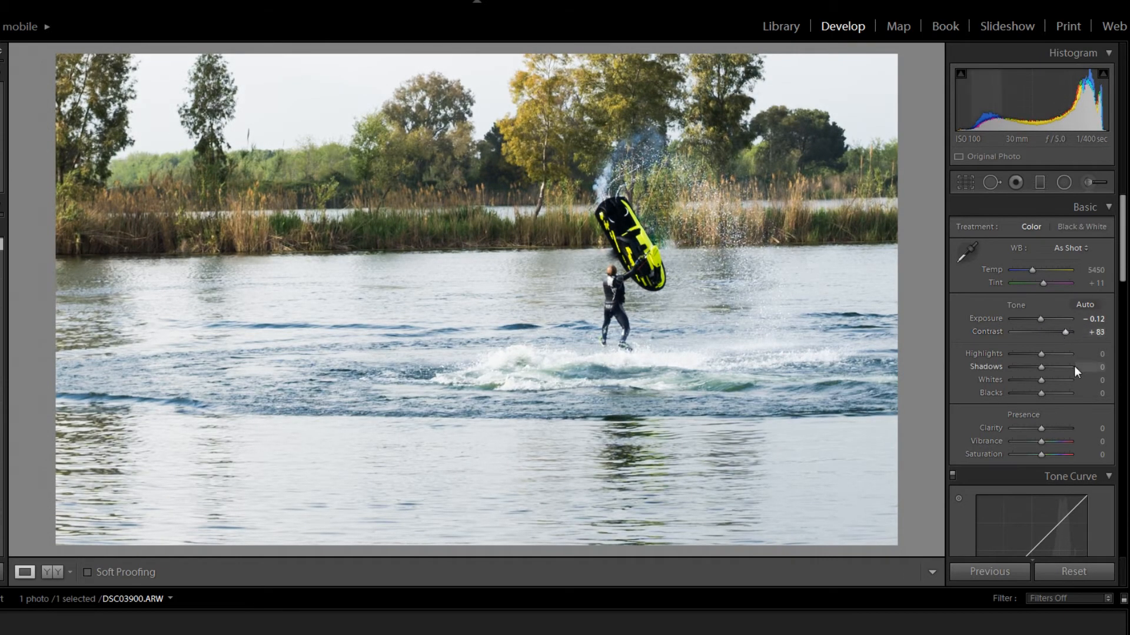
left_click_drag(1040, 354, 1049, 393)
left_click(1047, 432)
left_click_drag(1048, 431, 1057, 426)
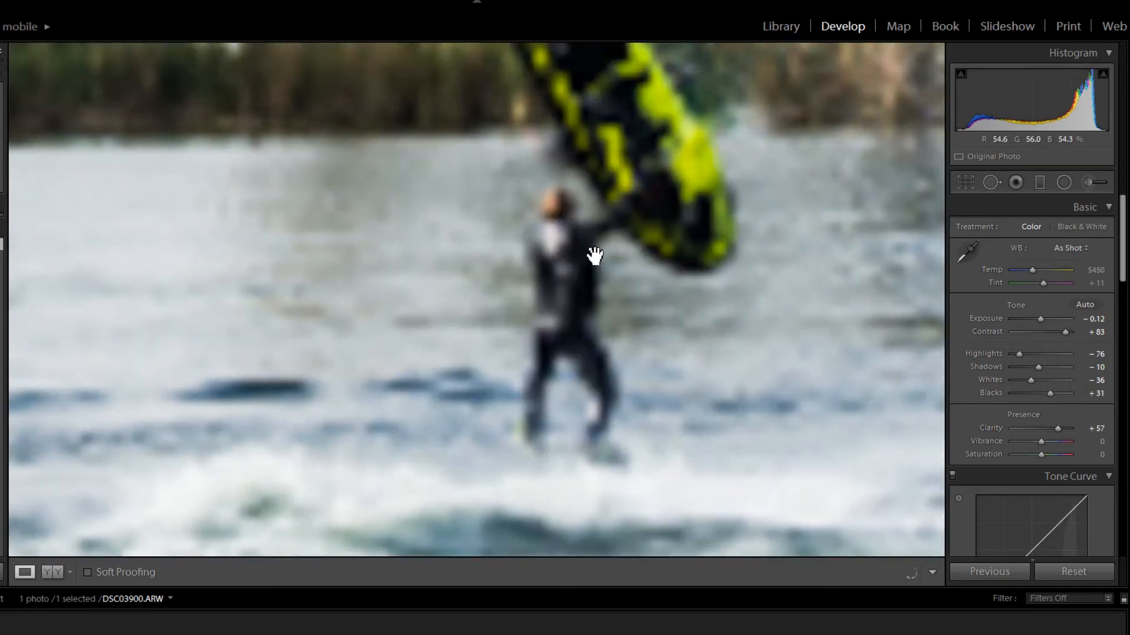
- Examine the rider and jet ski up close and check the current crop frame against the uncropped photo
left_click(619, 295)
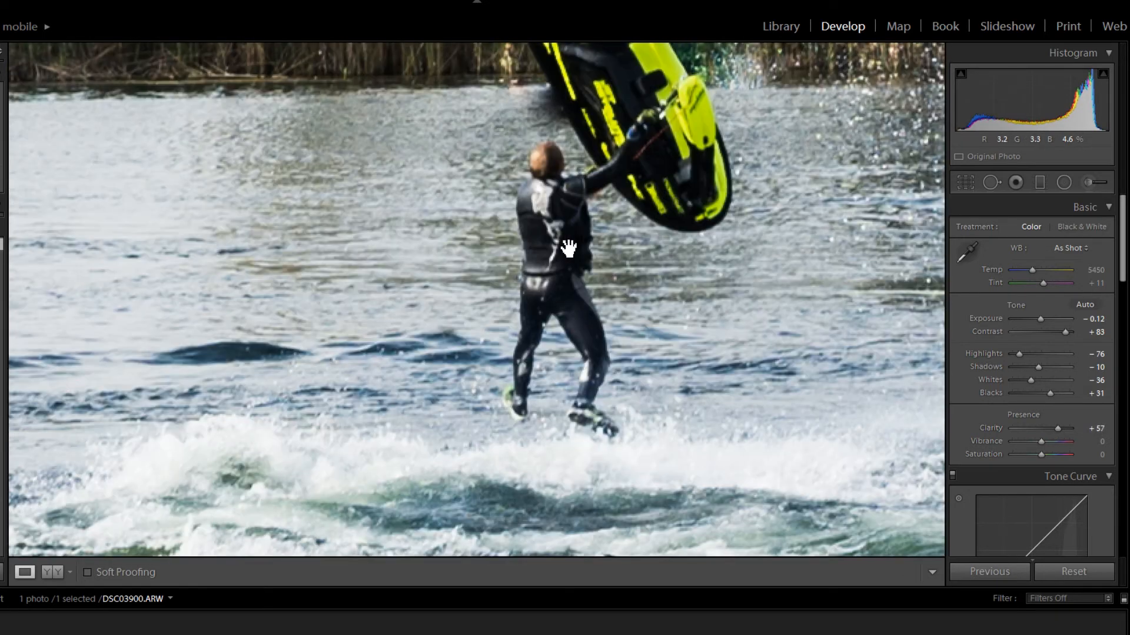
left_click_drag(568, 249, 551, 319)
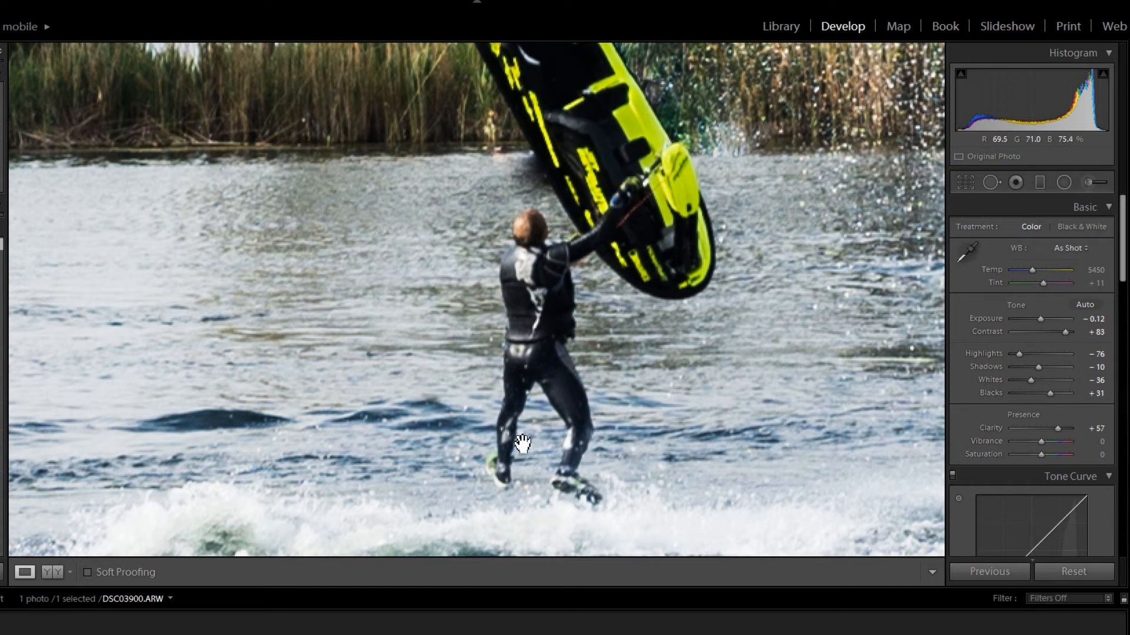
left_click(527, 287)
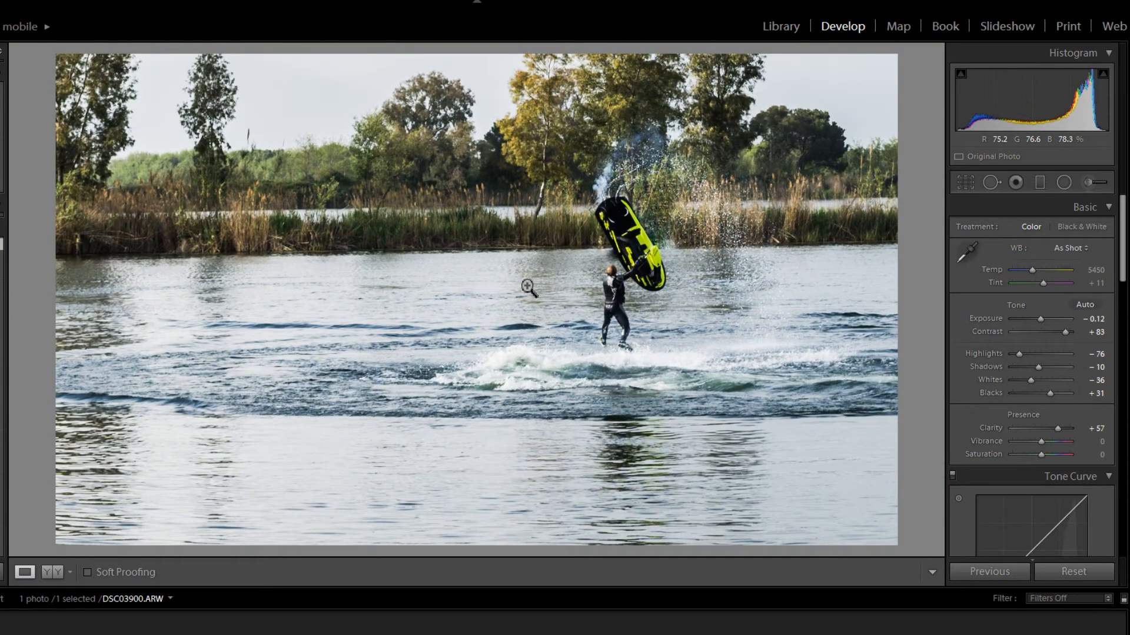
left_click(587, 286)
left_click(668, 288)
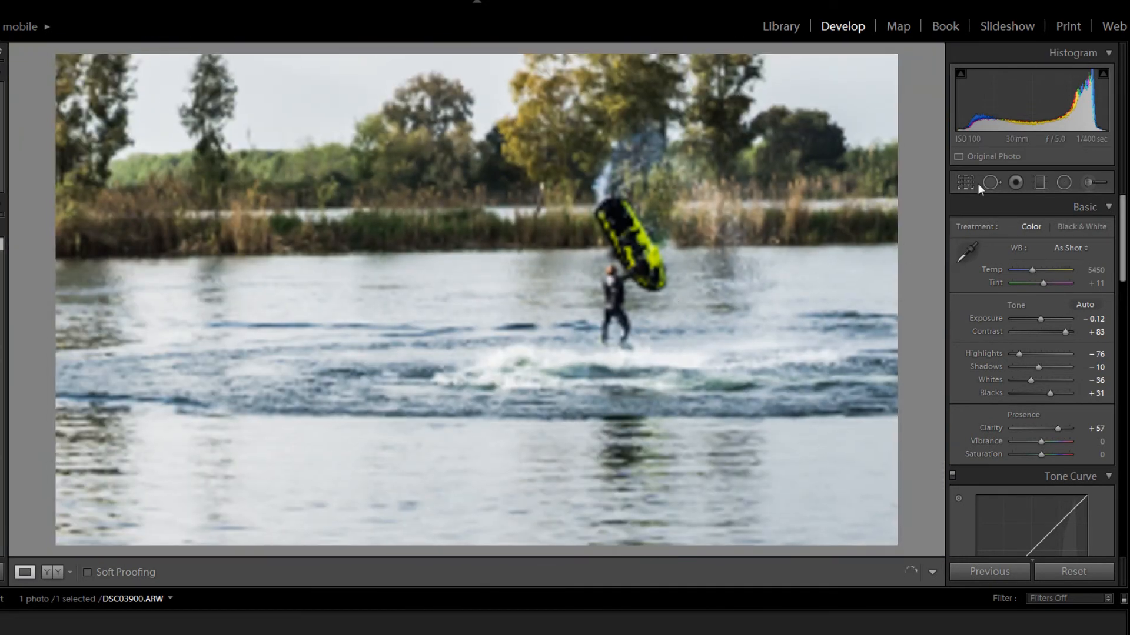
left_click(971, 184)
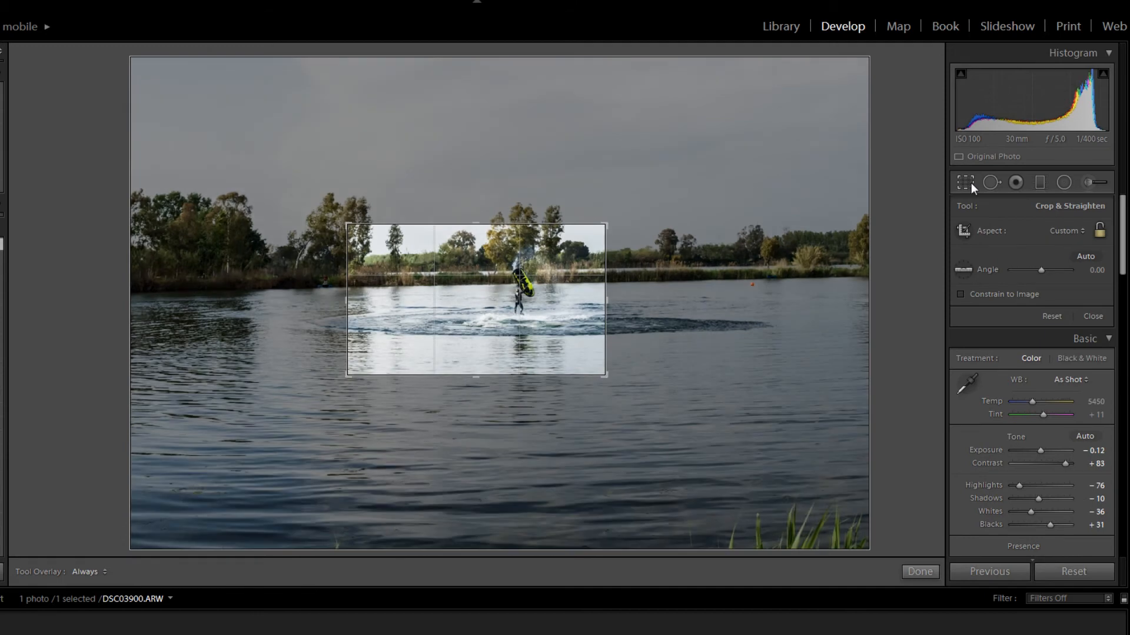
left_click(970, 182)
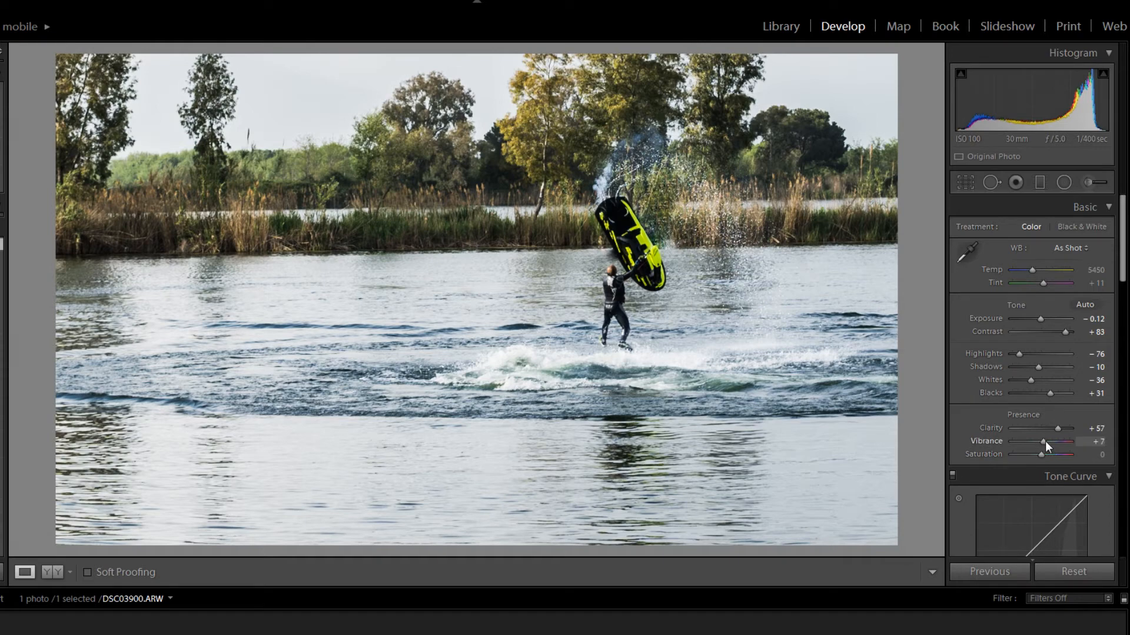
- Set Vibrance to +40 and Exposure to −0.02, and try a warmer white balance before settling the temperature at 5450
left_click_drag(1045, 440, 1054, 436)
left_click(1042, 315)
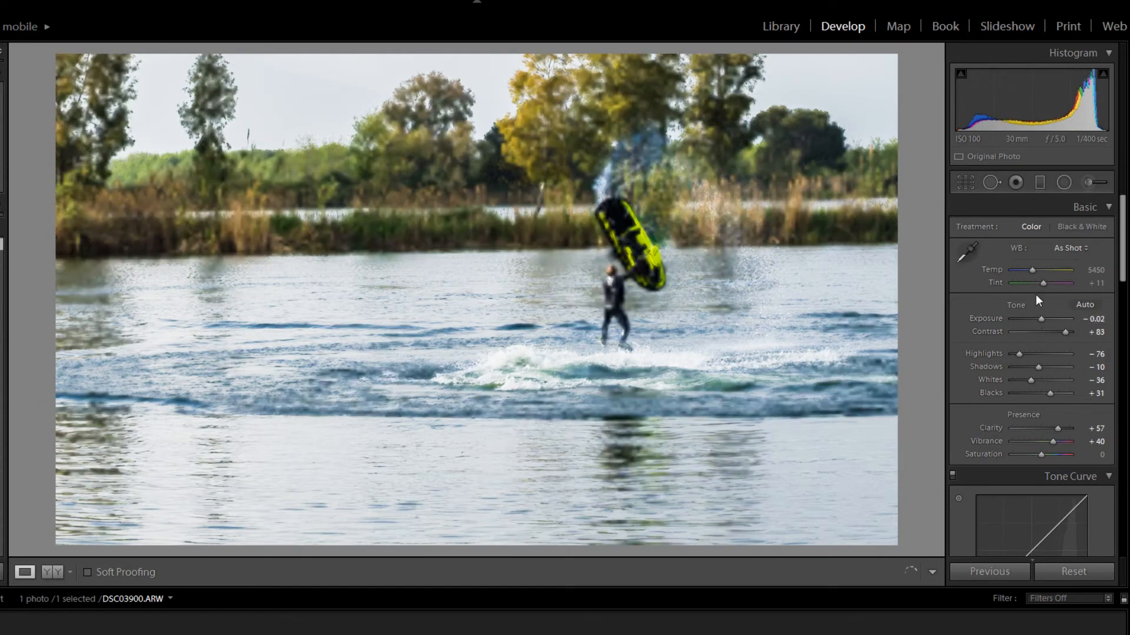
left_click(1032, 269)
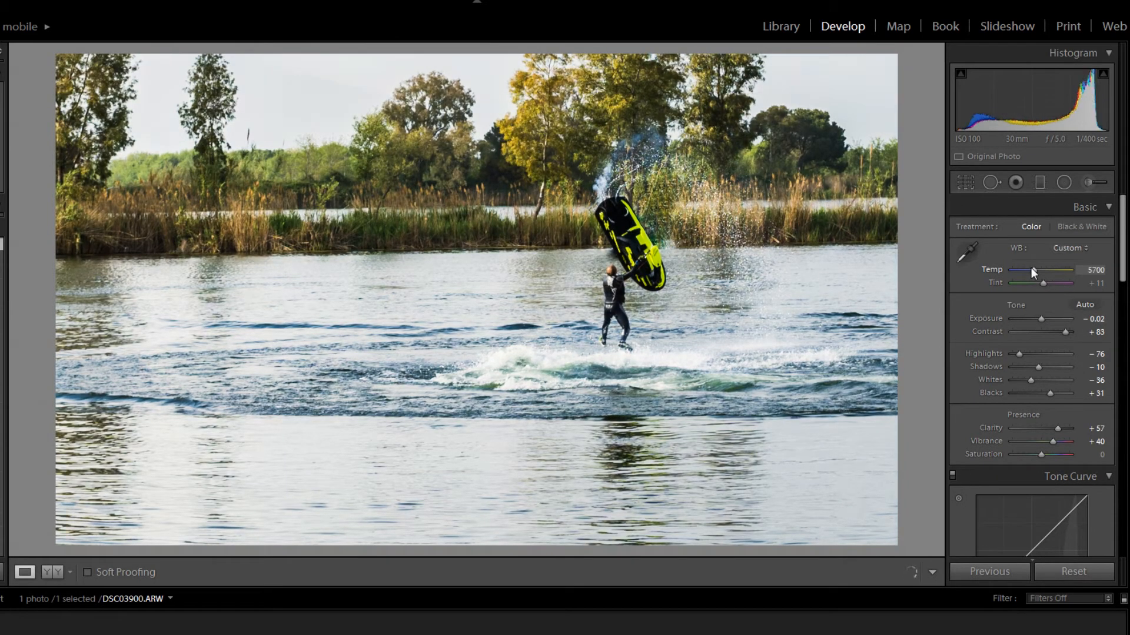
left_click(1031, 269)
left_click(1030, 268)
- Set the tone curve regions to Highlights +22, Lights +20, Darks −1 and Shadows +5, and reduce the Clarity
scroll(983, 322, "down", 3)
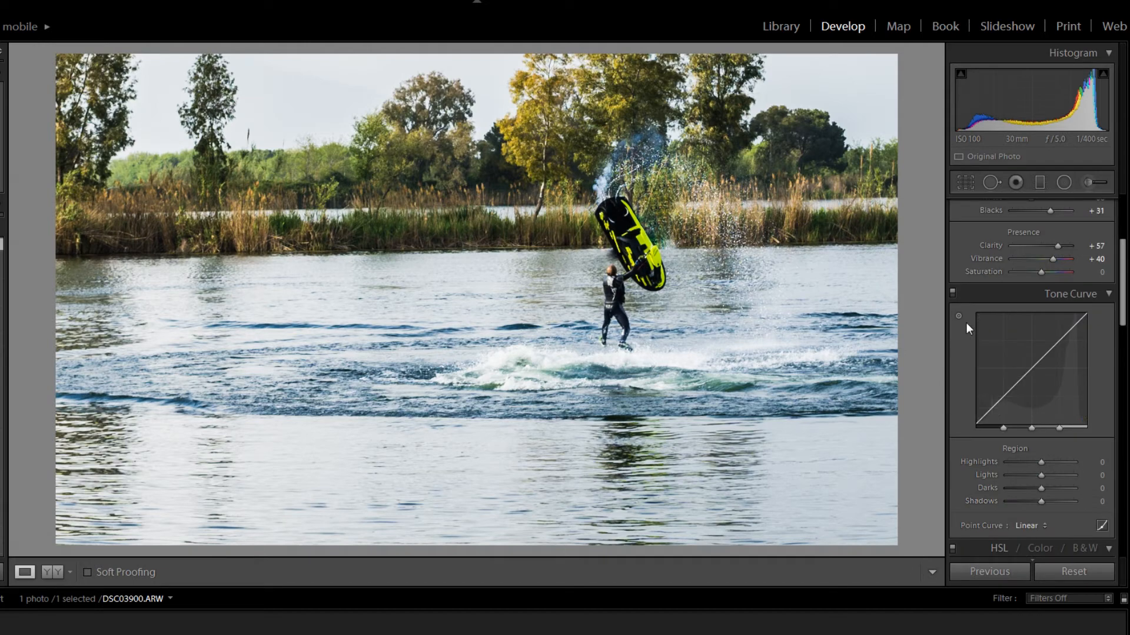
scroll(966, 327, "down", 2)
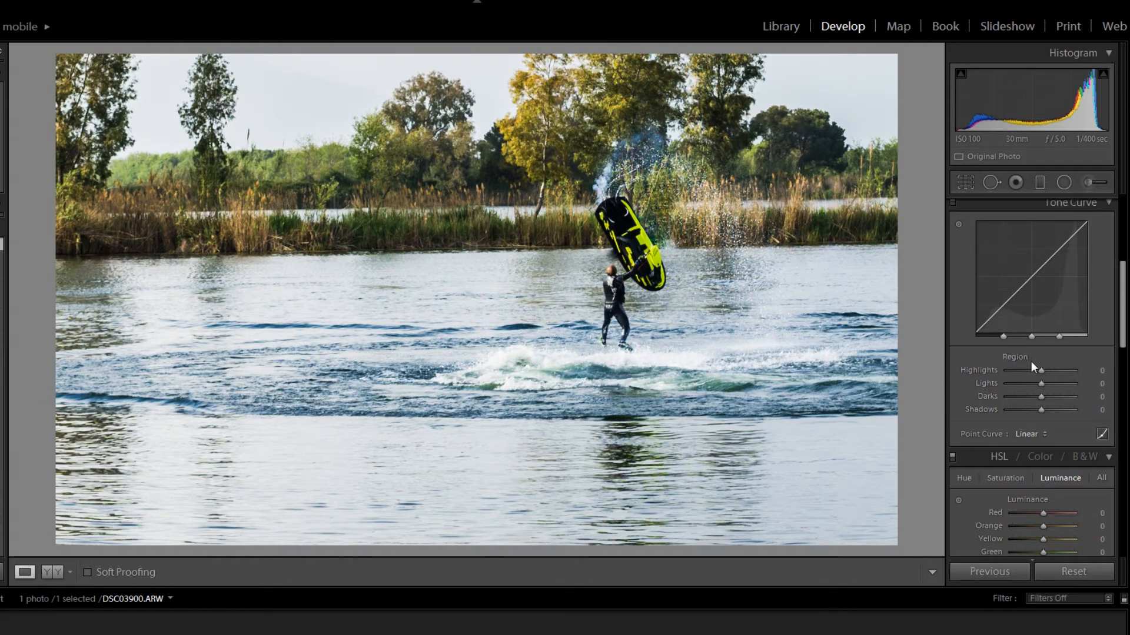
left_click_drag(1040, 370, 1035, 412)
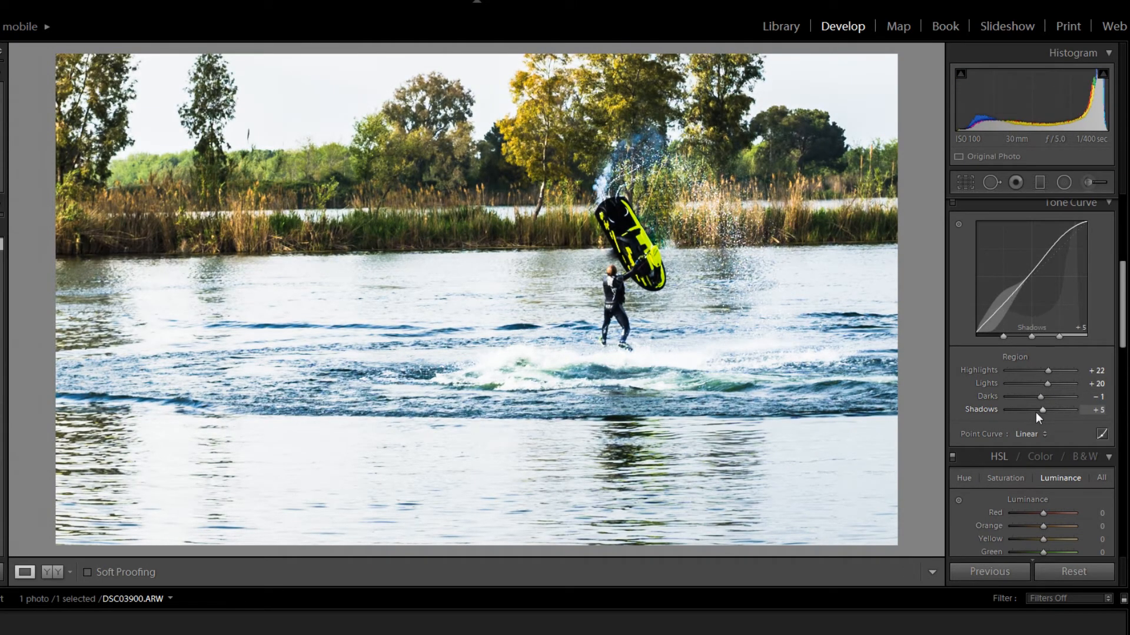
scroll(1036, 406, "up", 5)
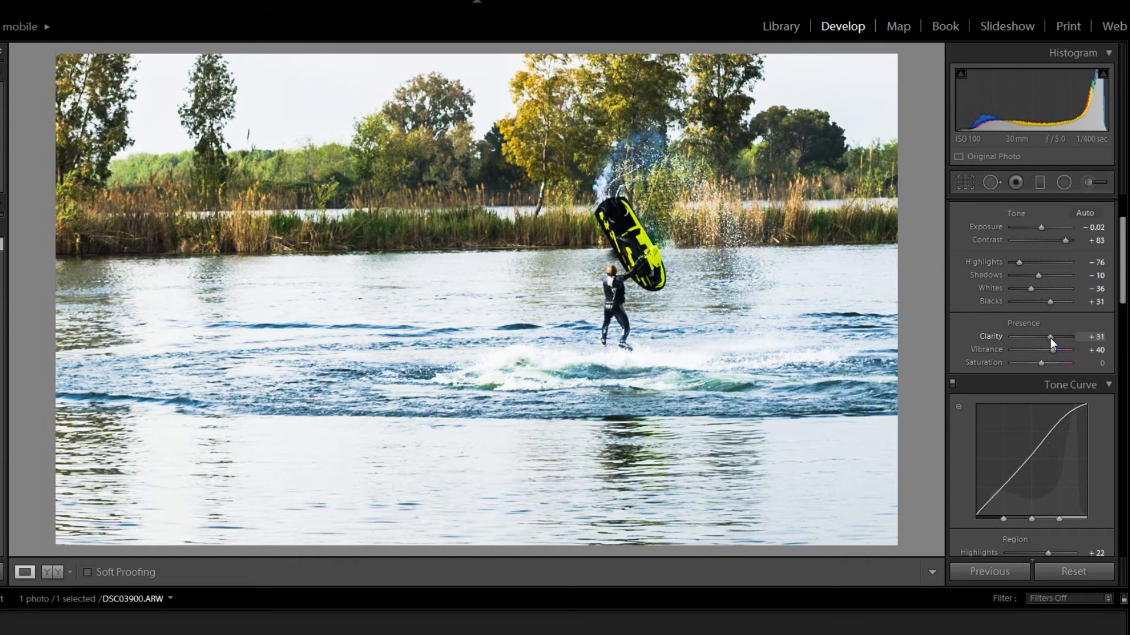
left_click_drag(1050, 339, 1053, 339)
- Enlarge the crop frame and shift it to include the full treetops, more sky and the trees left of the rider
key("r")
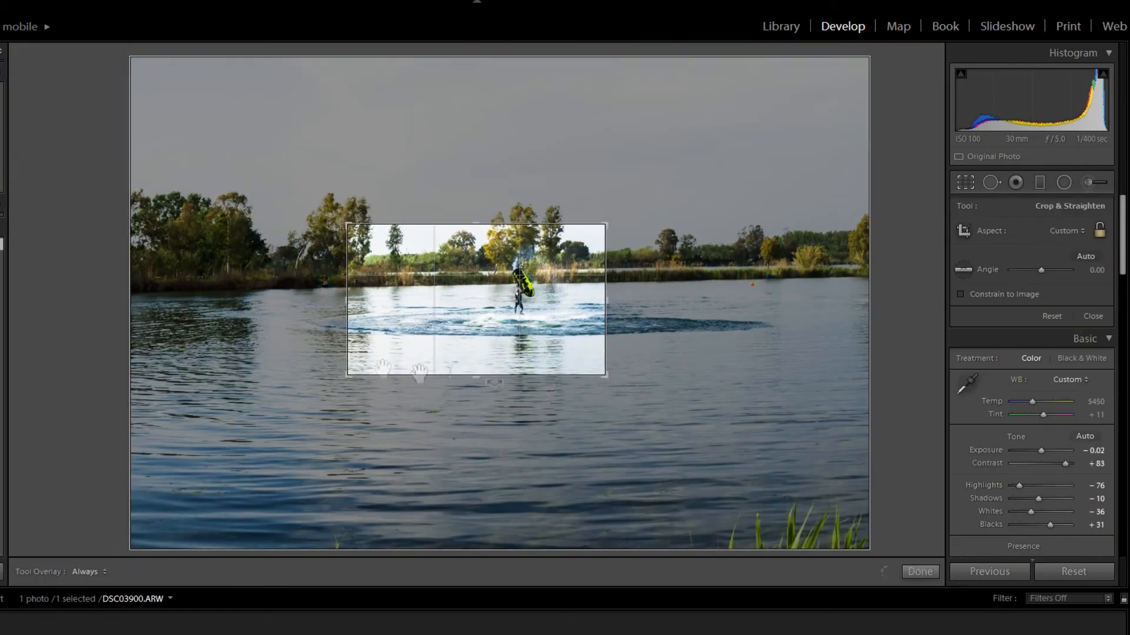
left_click_drag(341, 395, 336, 390)
left_click_drag(403, 350, 388, 381)
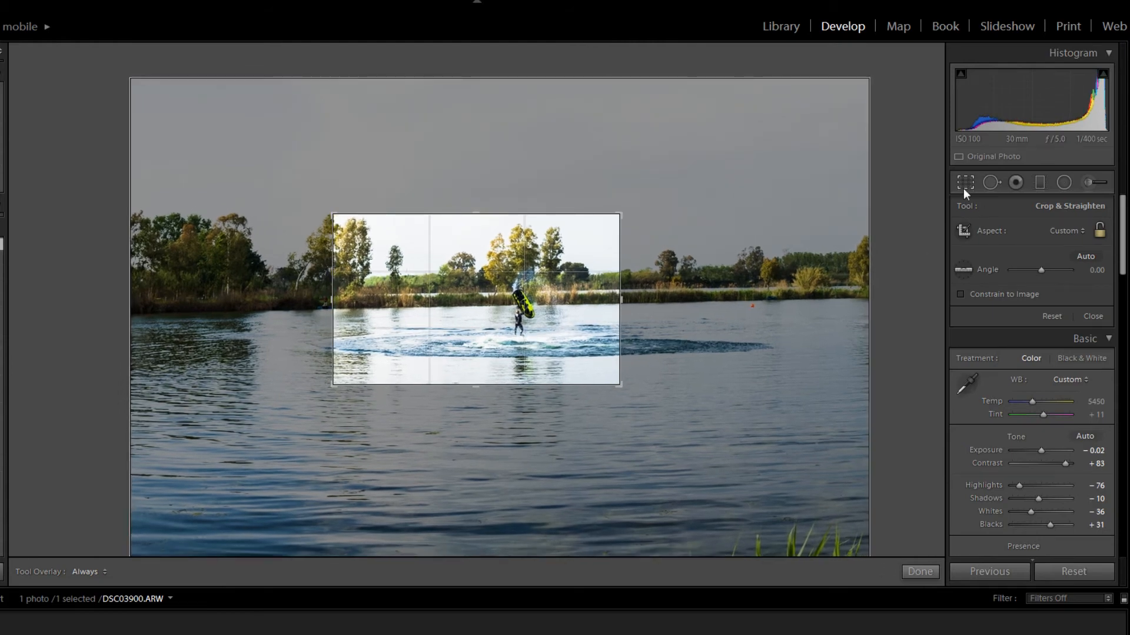
left_click(962, 188)
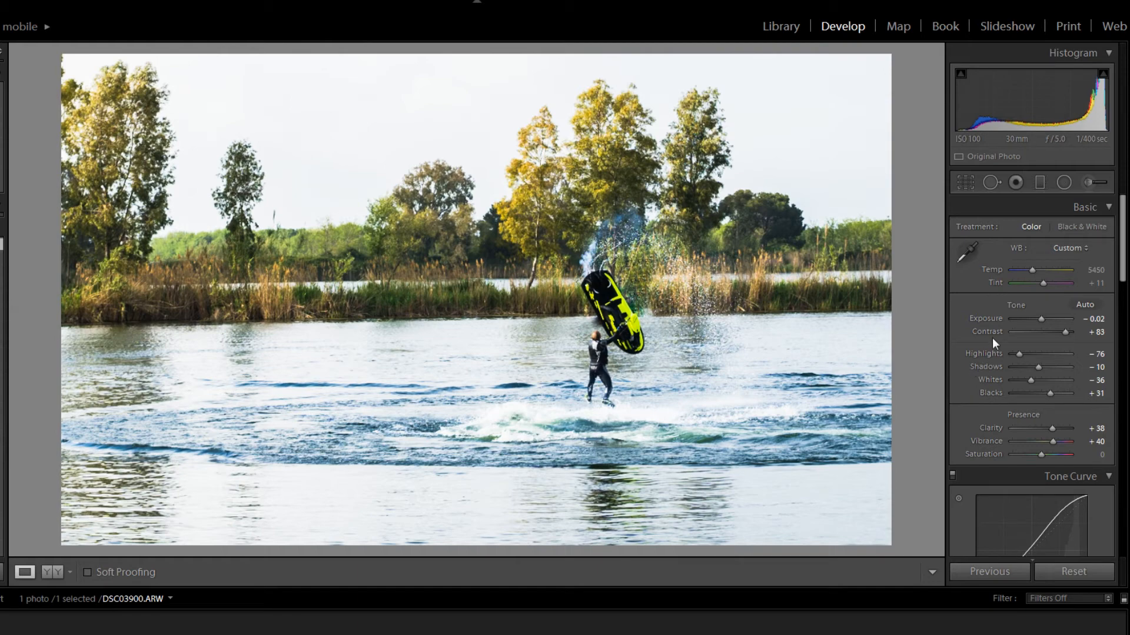
- Set Highlights to −100 and check the crop frame against the full photo
left_click_drag(1018, 354, 1001, 361)
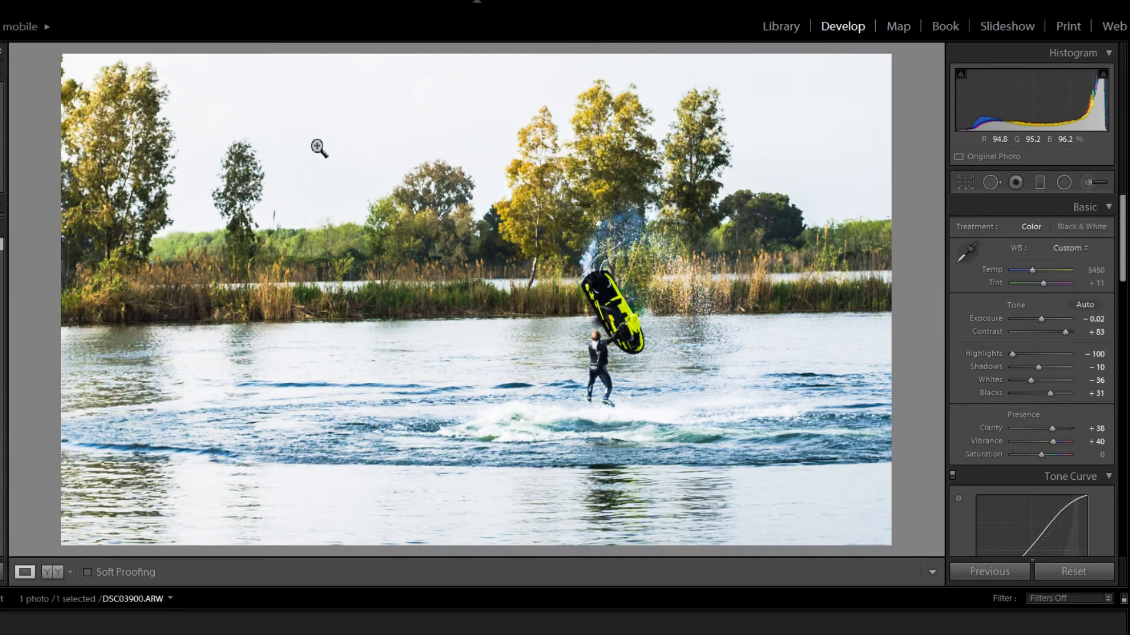
left_click(965, 182)
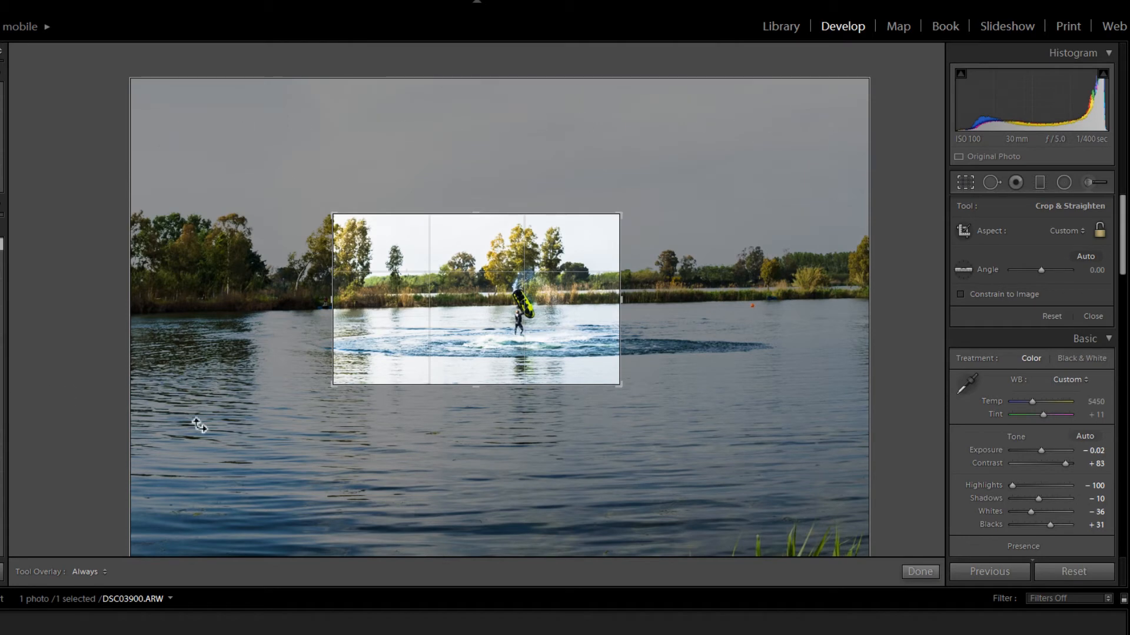
left_click(965, 183)
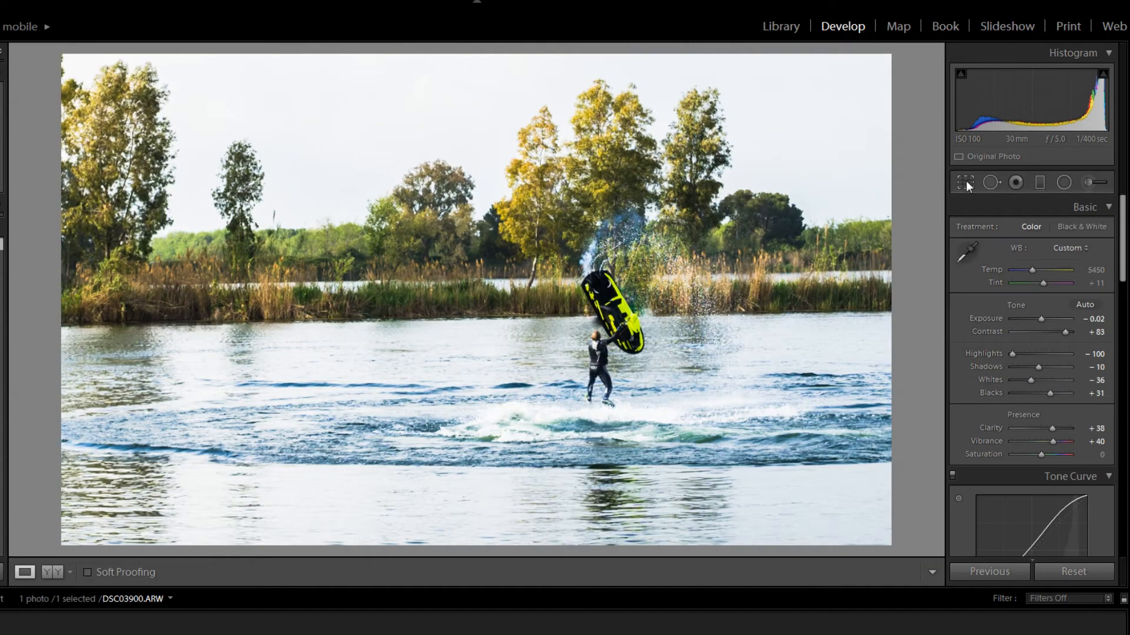
- Set the HSL Luminance to Yellow +44, Green −24, Aqua −4 and Blue −33, sampling the jet ski and water in the photo
scroll(992, 436, "down", 10)
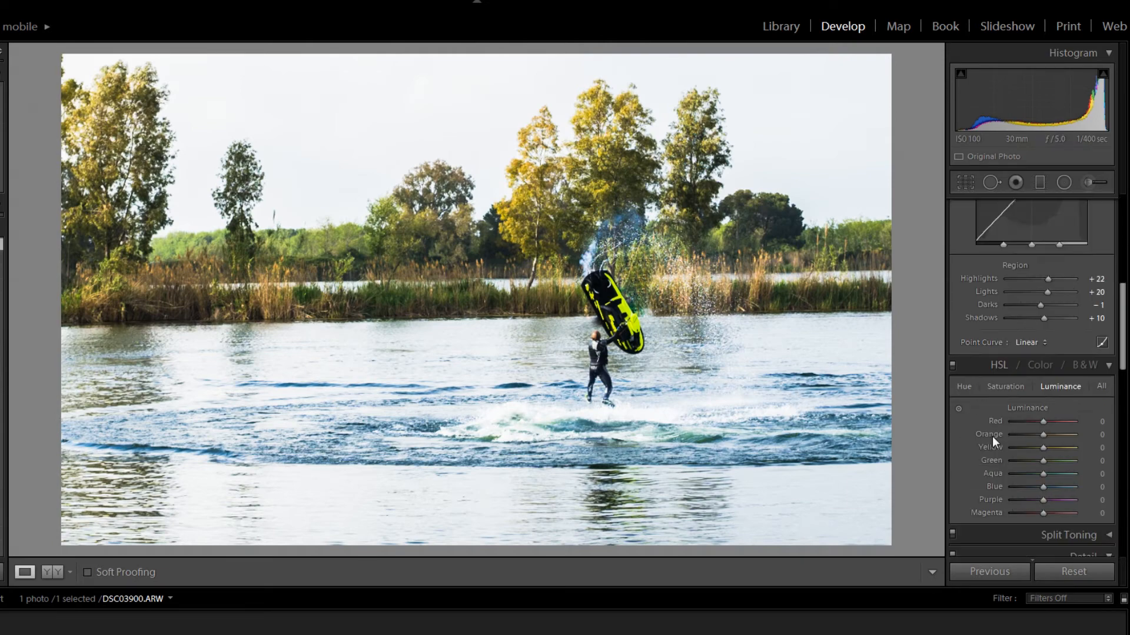
scroll(965, 400, "up", 2)
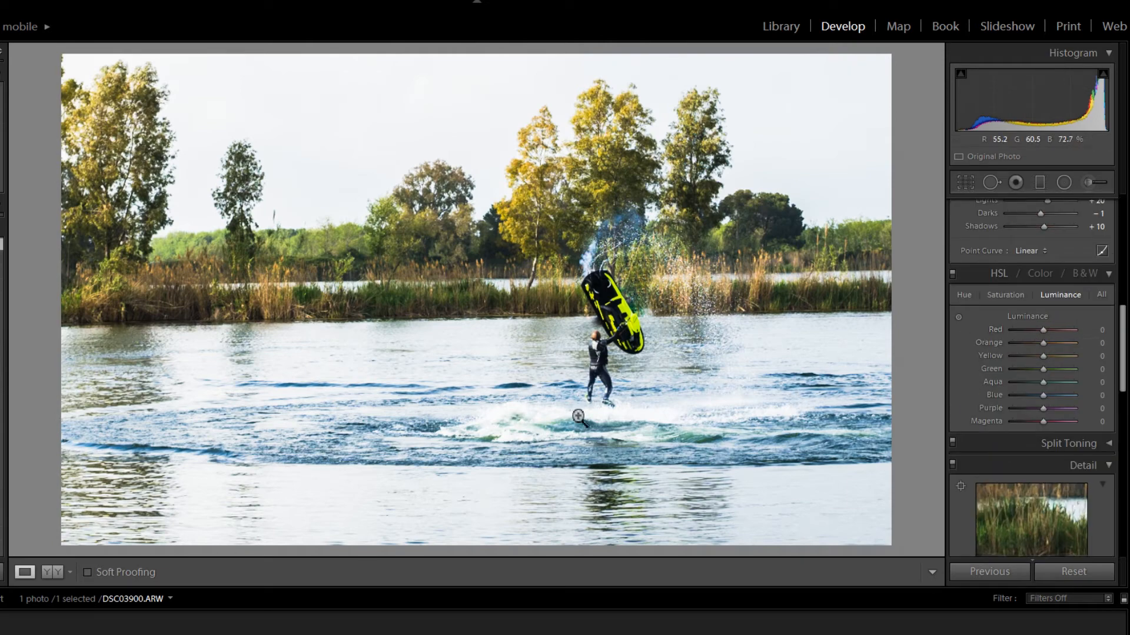
left_click_drag(1039, 370, 1117, 365)
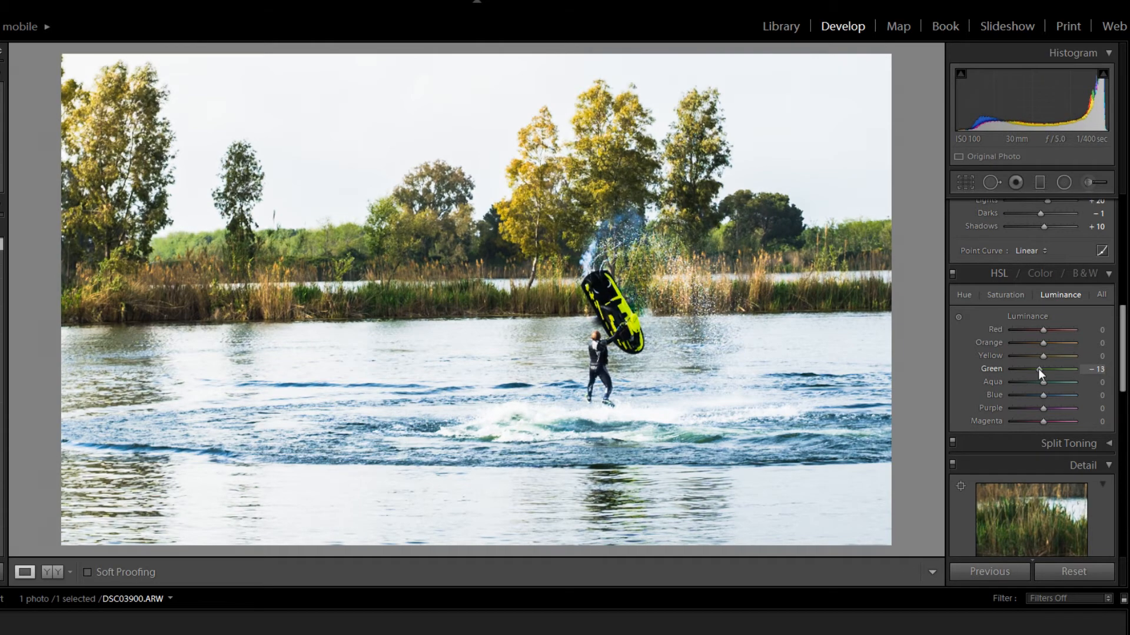
left_click_drag(1038, 368, 1024, 380)
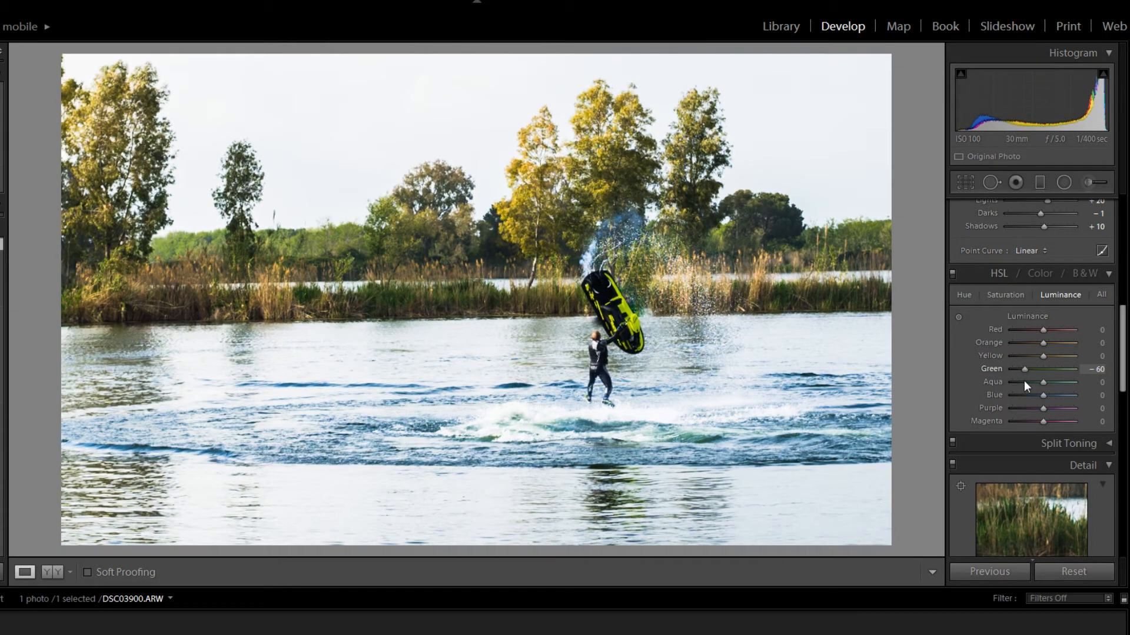
left_click(959, 318)
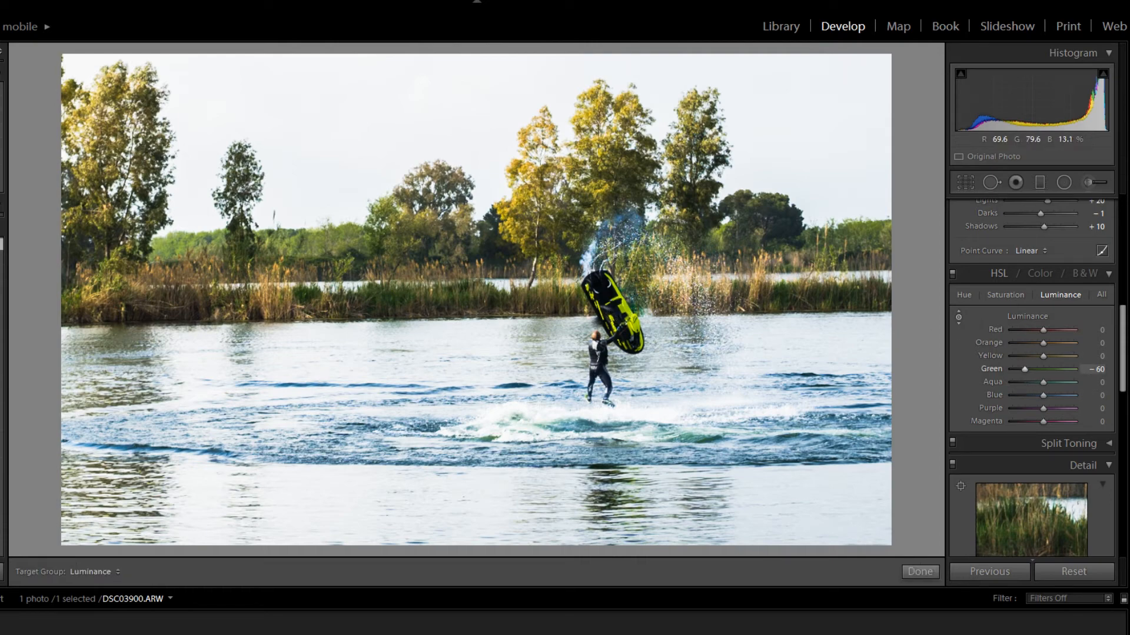
left_click_drag(623, 308, 623, 282)
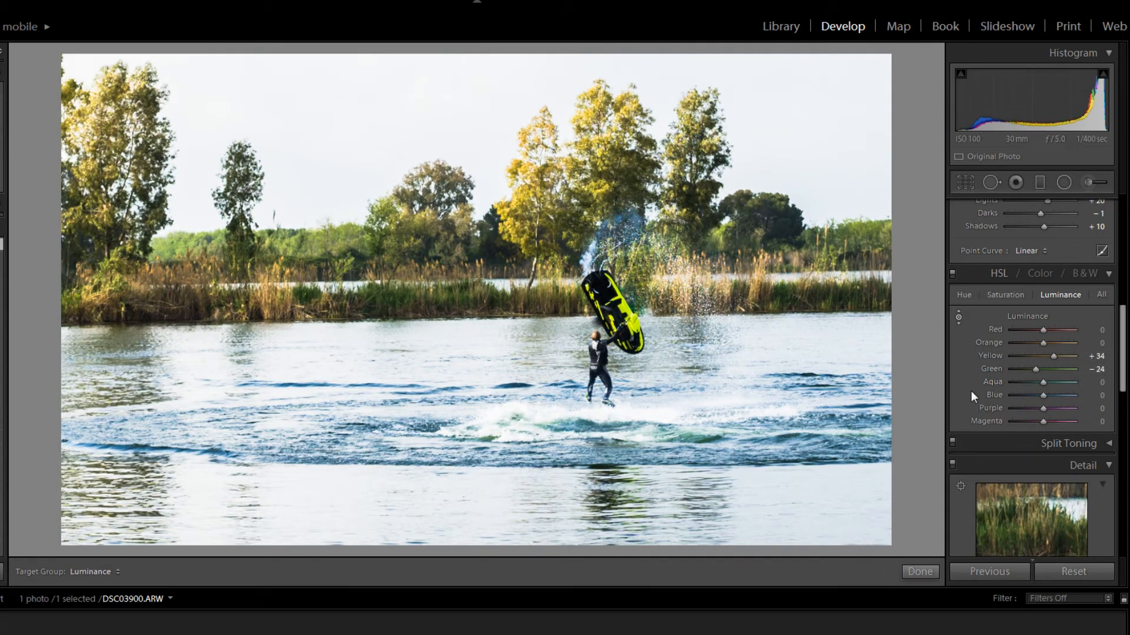
mouse_move(1053, 356)
left_mouse_down()
mouse_move(1021, 362)
mouse_move(1056, 362)
left_mouse_up()
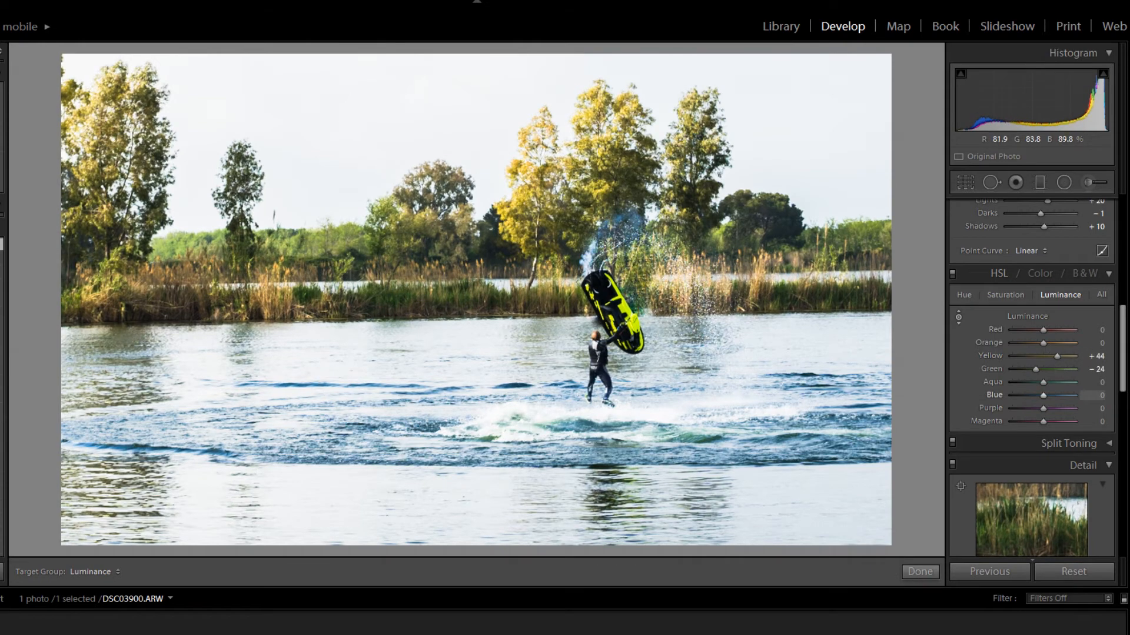
mouse_move(377, 412)
left_mouse_down()
mouse_move(376, 353)
mouse_move(376, 470)
mouse_move(376, 431)
left_mouse_up()
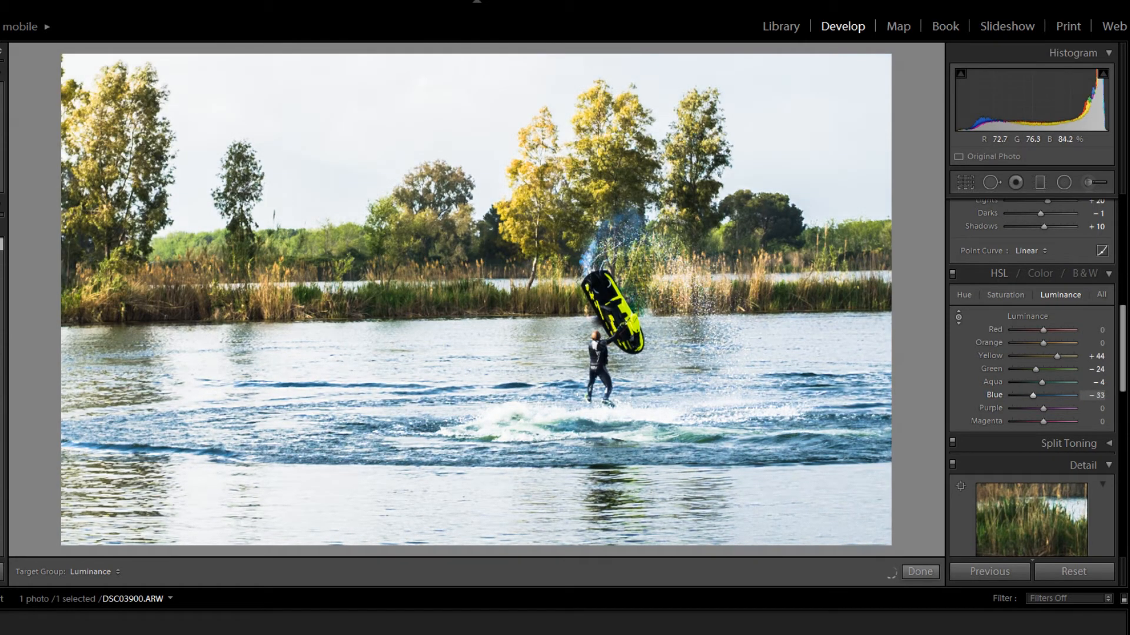
- Set the HSL Hue to Blue +13 and Purple +1, and fine-tune the Yellow and Green hues of the jet ski and trees
left_click(962, 295)
mouse_move(736, 391)
left_mouse_down()
mouse_move(736, 353)
mouse_move(736, 383)
left_mouse_up()
mouse_move(633, 329)
left_mouse_down()
mouse_move(633, 315)
mouse_move(633, 337)
left_mouse_up()
mouse_move(1039, 370)
left_mouse_down()
mouse_move(1066, 370)
mouse_move(1038, 371)
mouse_move(1066, 347)
mouse_move(1050, 356)
left_mouse_up()
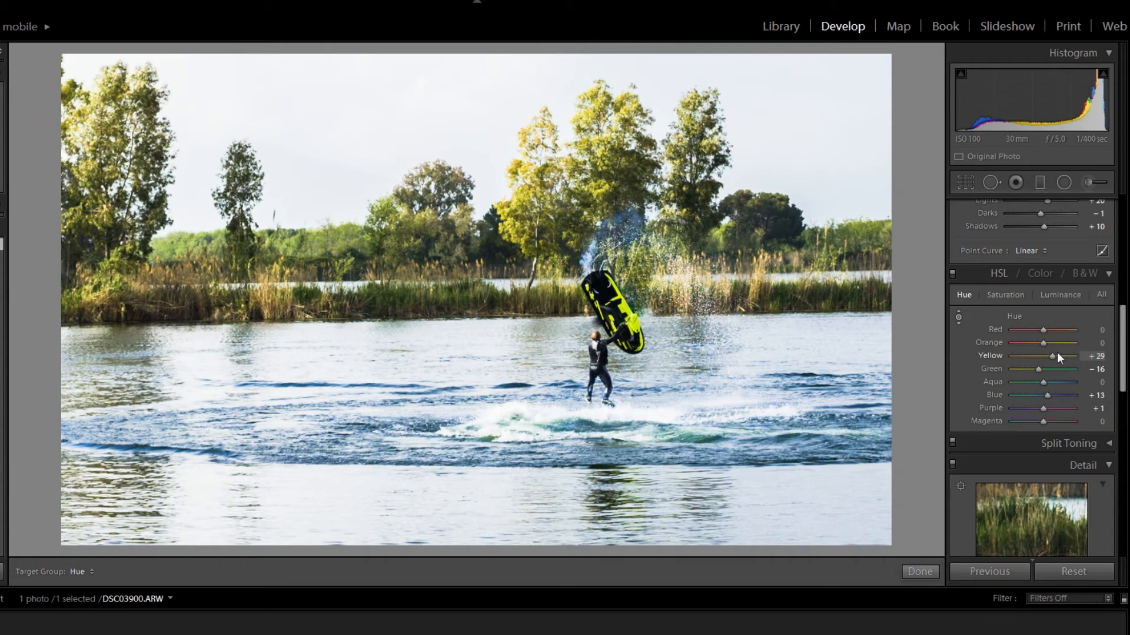
left_click_drag(1054, 356, 1030, 380)
- Raise the HSL Saturation of the jet ski's colors to Yellow +15 and Green +22
left_click(1003, 296)
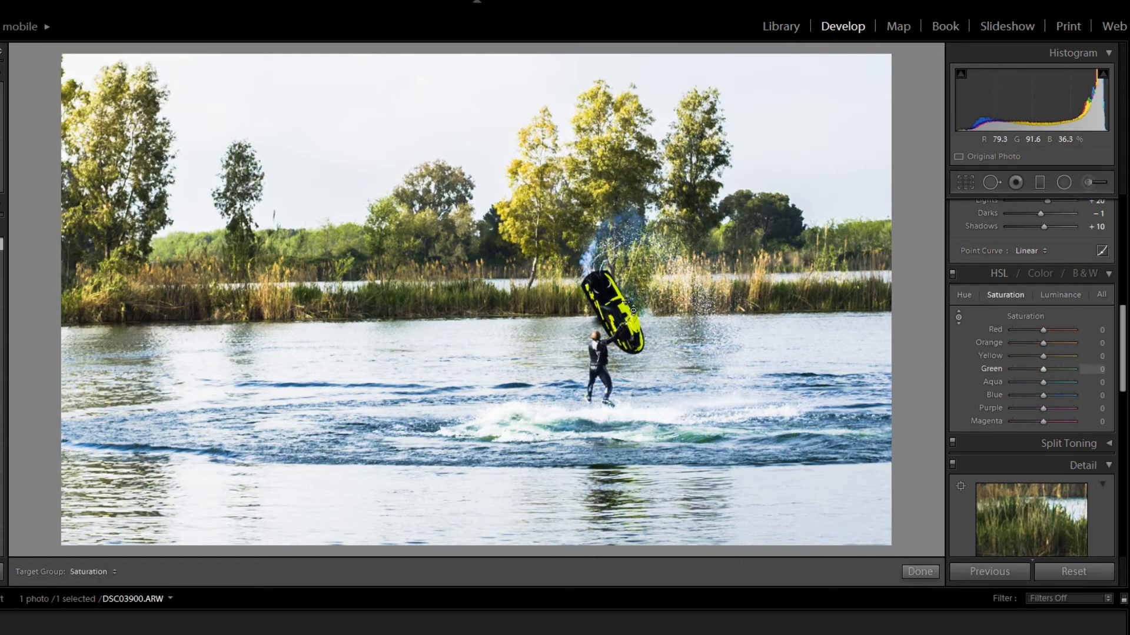
mouse_move(627, 310)
left_mouse_down()
mouse_move(627, 271)
mouse_move(627, 297)
left_mouse_up()
left_click(958, 397)
- Set Vibrance to +21, Saturation to +15 and Shadows to −26
scroll(958, 397, "up", 2)
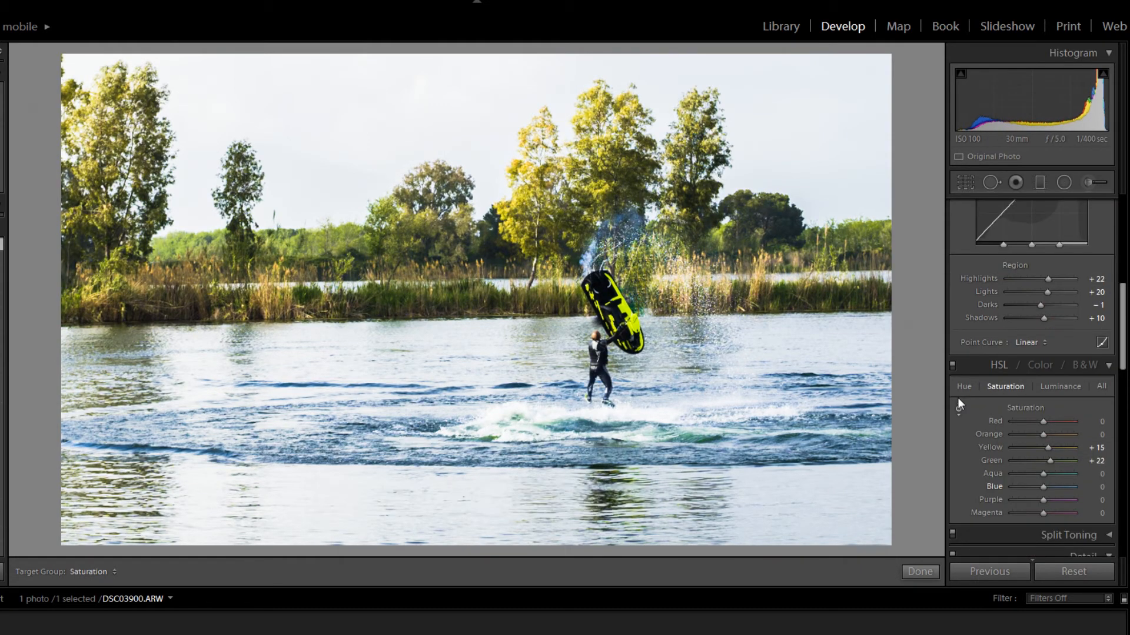
scroll(958, 398, "up", 2)
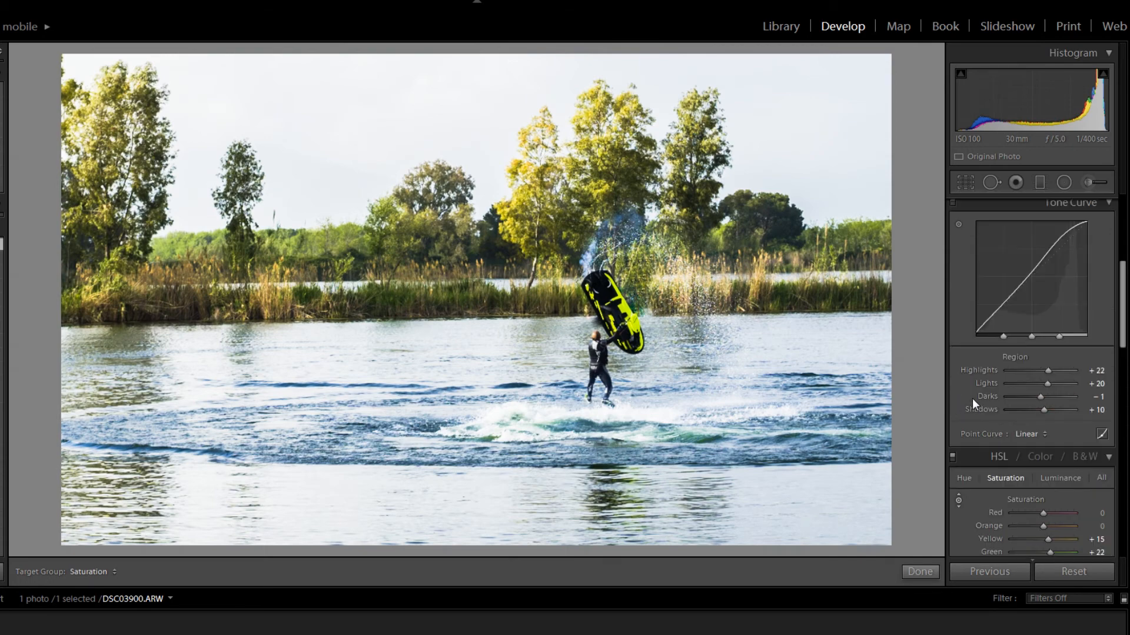
scroll(972, 399, "up", 4)
left_click_drag(1050, 349, 1036, 369)
scroll(975, 369, "up", 1)
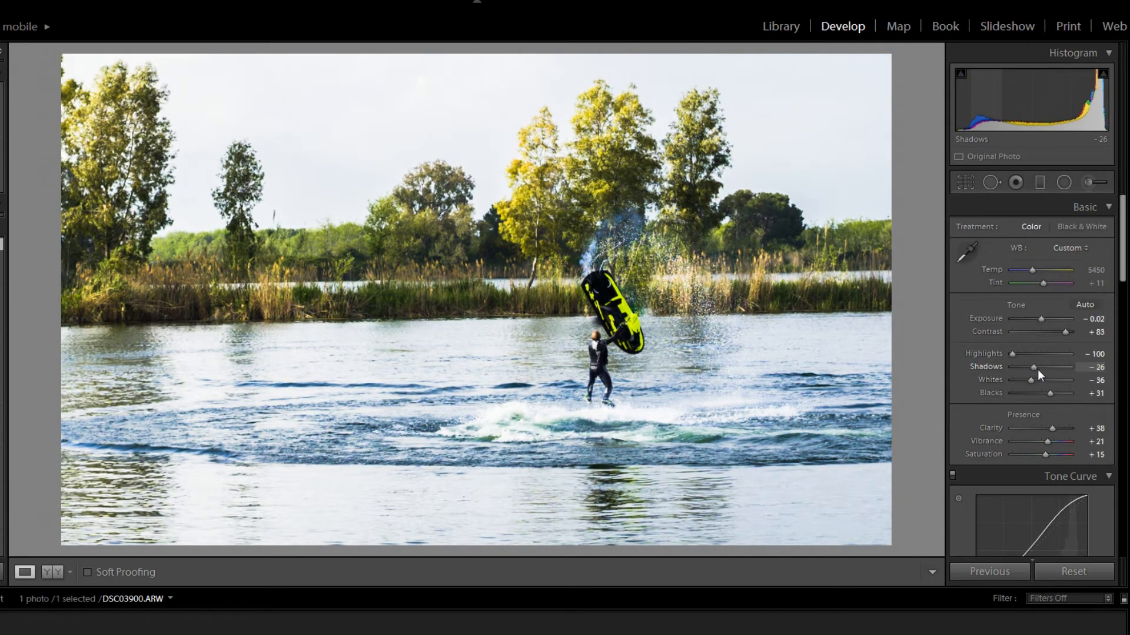
- Set the Sharpening Amount to 73 and Radius to 1.4, and inspect the tree detail up close
scroll(970, 408, "down", 9)
left_click(1039, 353)
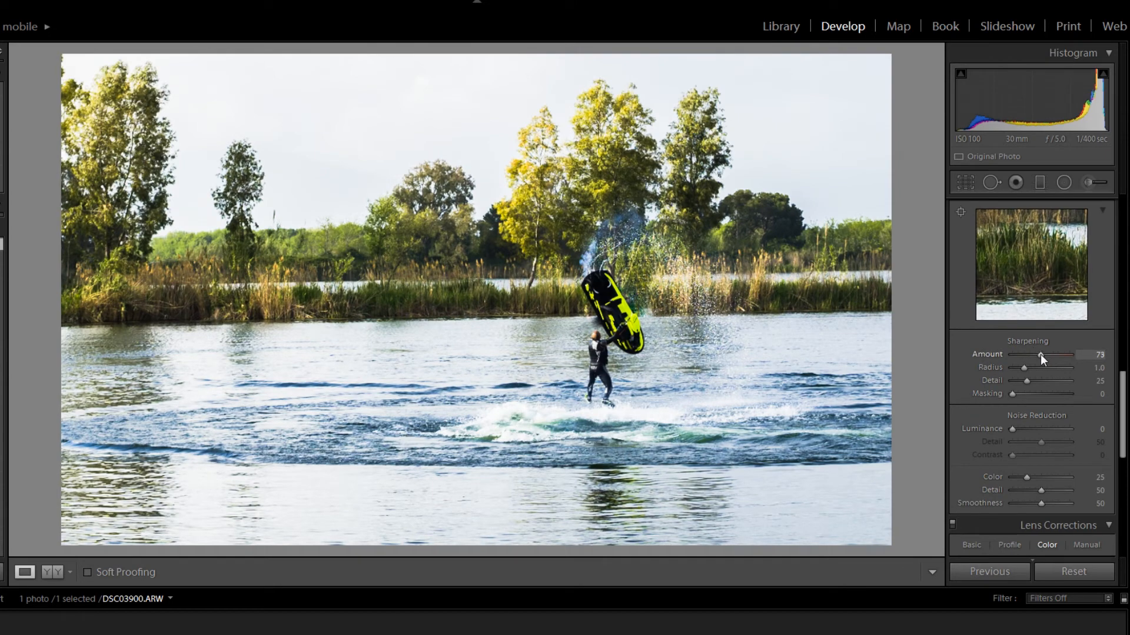
left_click(1032, 369)
left_click(543, 215)
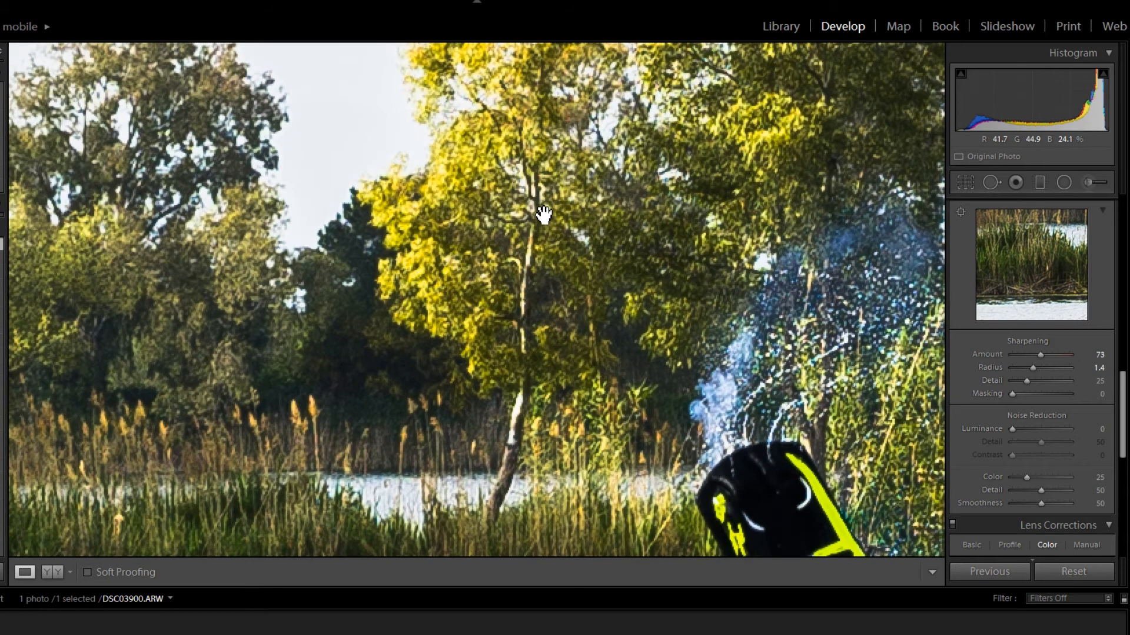
left_click(543, 215)
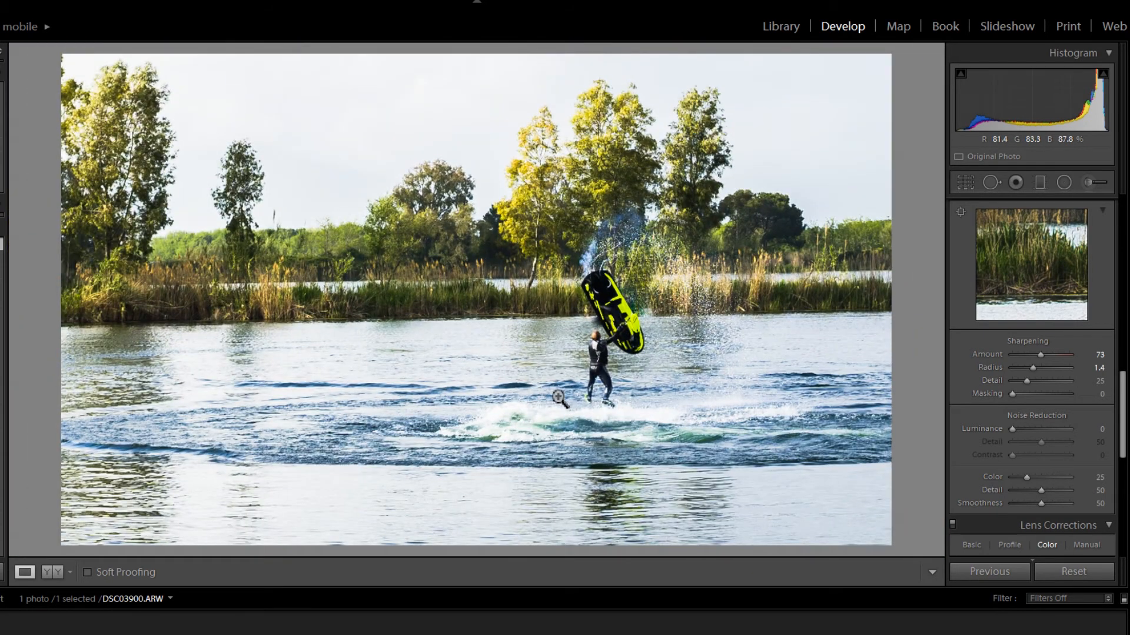
- Enlarge the crop frame and reposition the photo so the rider sits in the left third
left_click(963, 185)
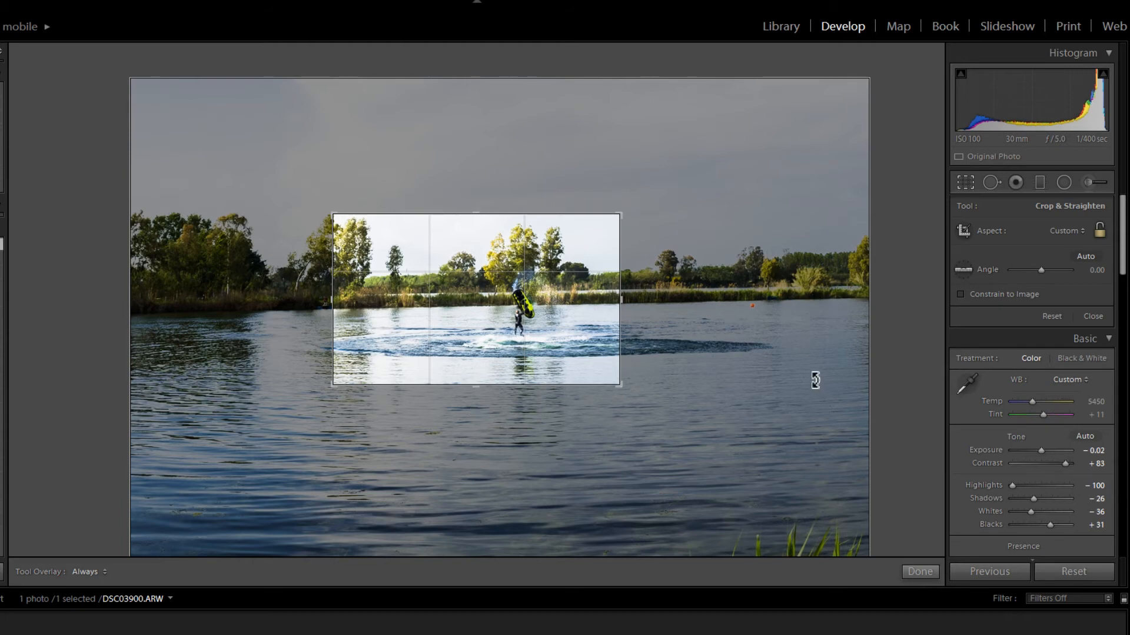
left_click_drag(627, 393, 657, 416)
left_click_drag(555, 337, 485, 354)
left_click(967, 184)
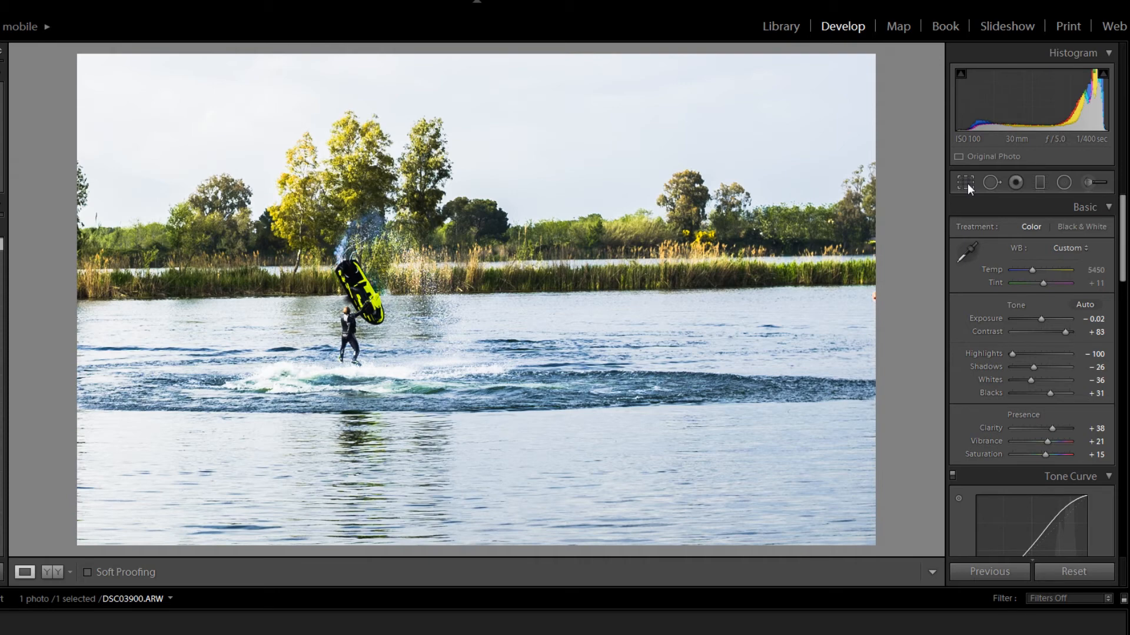
- Reposition the photo in the crop so the rider sits in the right third, and trim the frame's height slightly
left_click(967, 183)
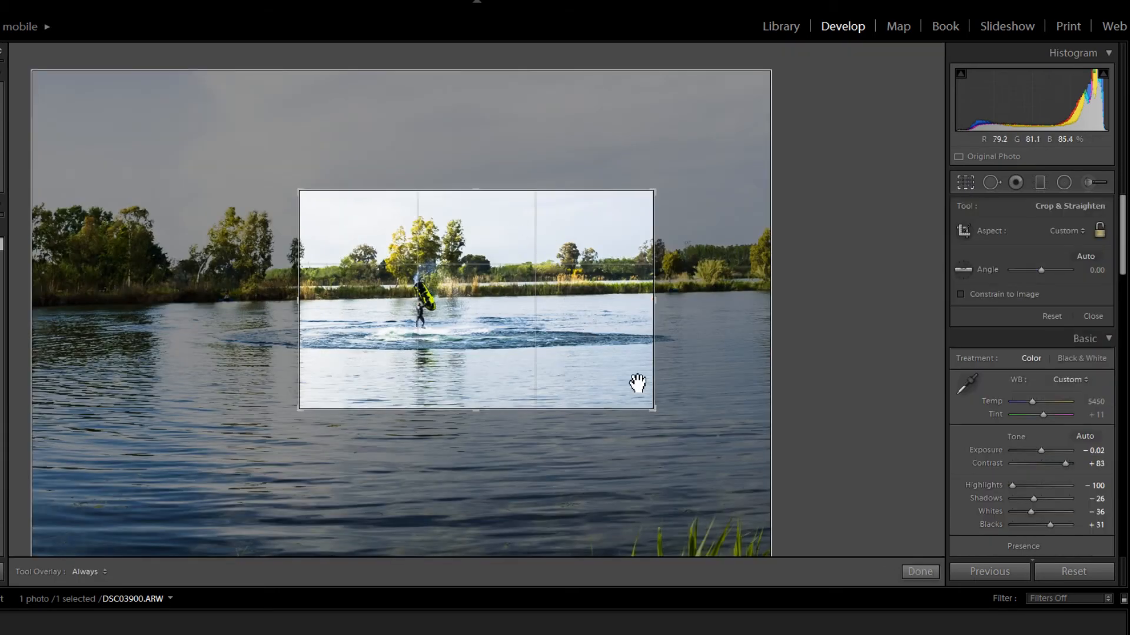
left_click_drag(403, 318, 520, 328)
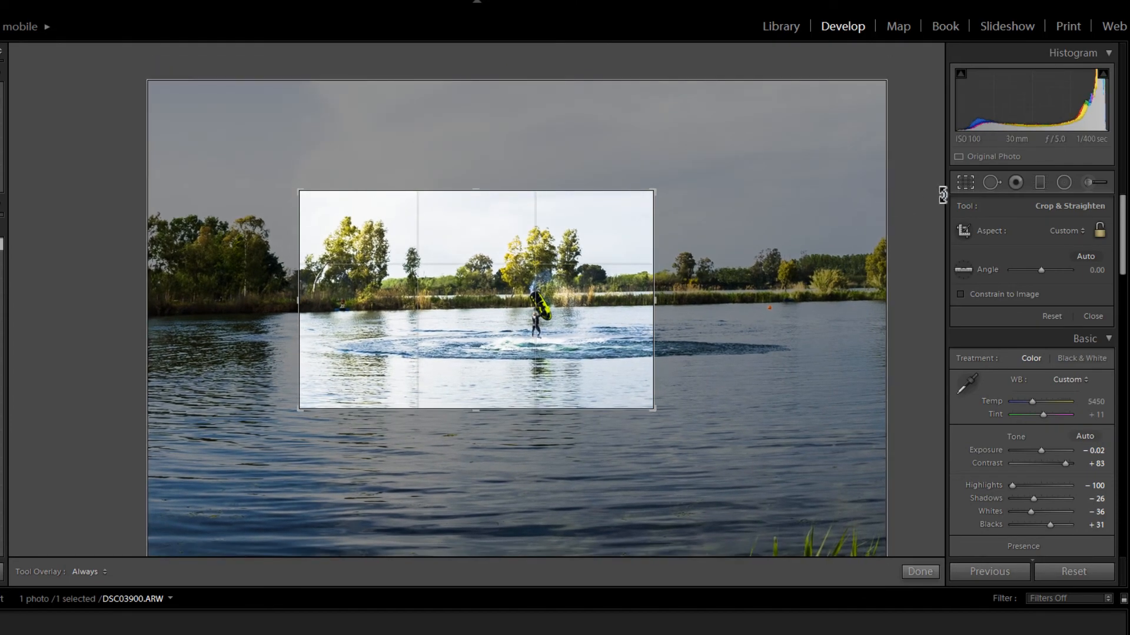
left_click(965, 188)
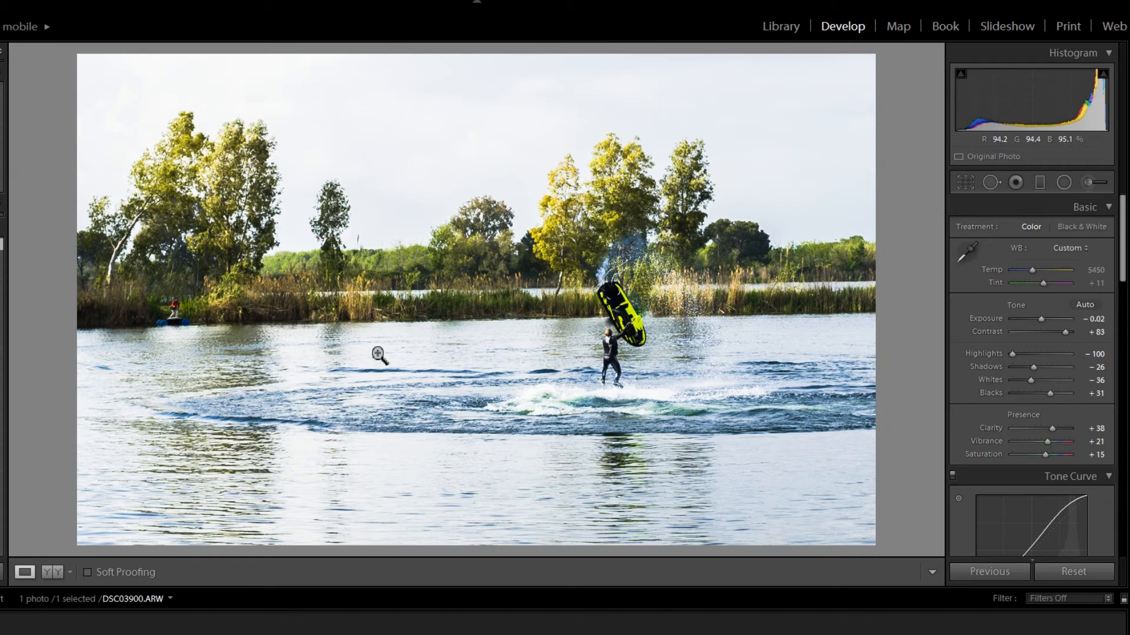
left_click(964, 183)
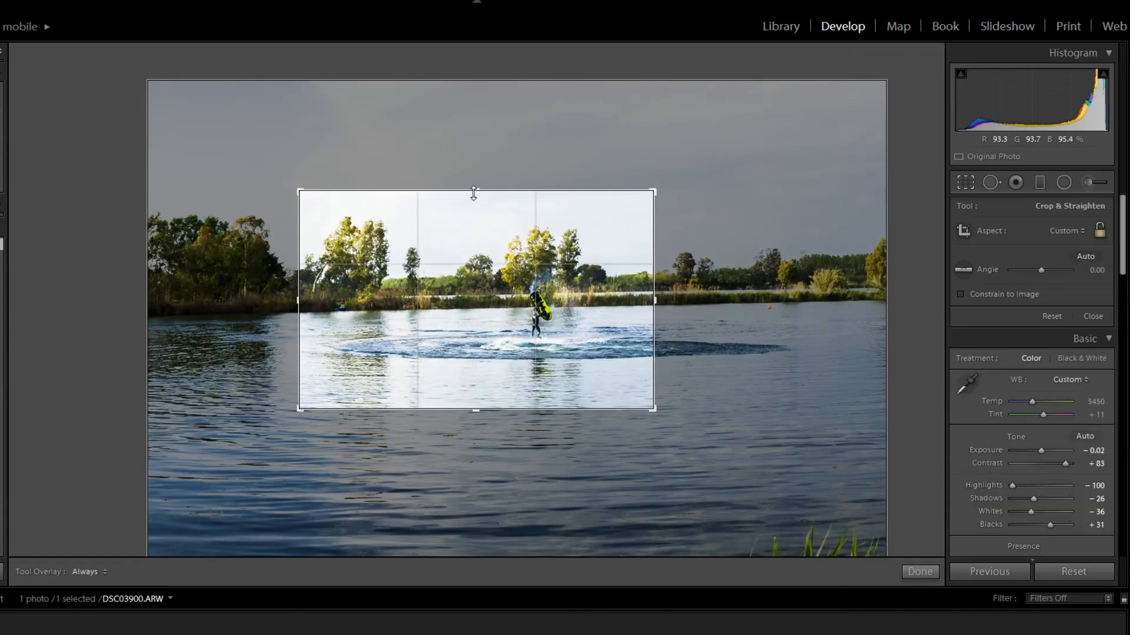
left_click_drag(475, 403, 472, 393)
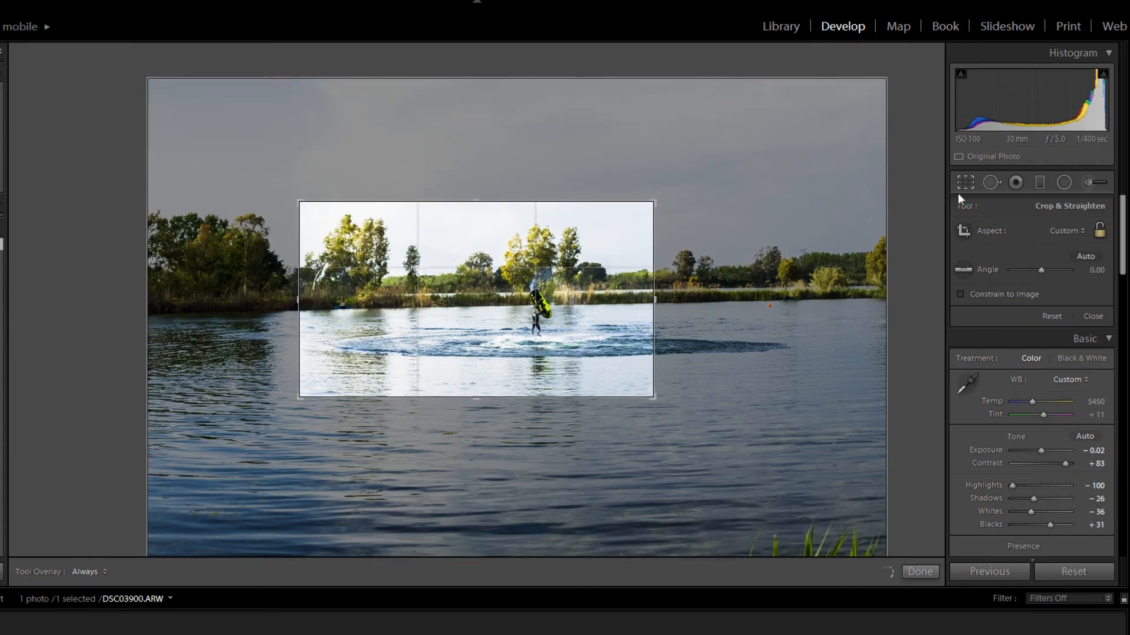
left_click(967, 181)
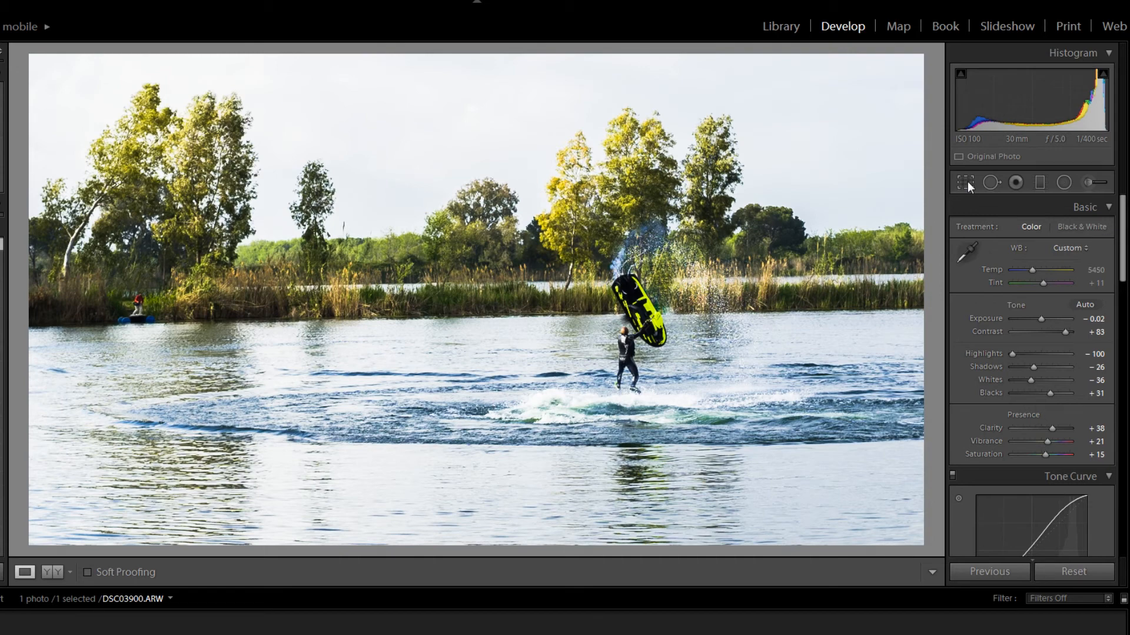
- Inspect the small boat at the far shore up close, and set Clarity to +33 and Contrast to +67
left_click(142, 329)
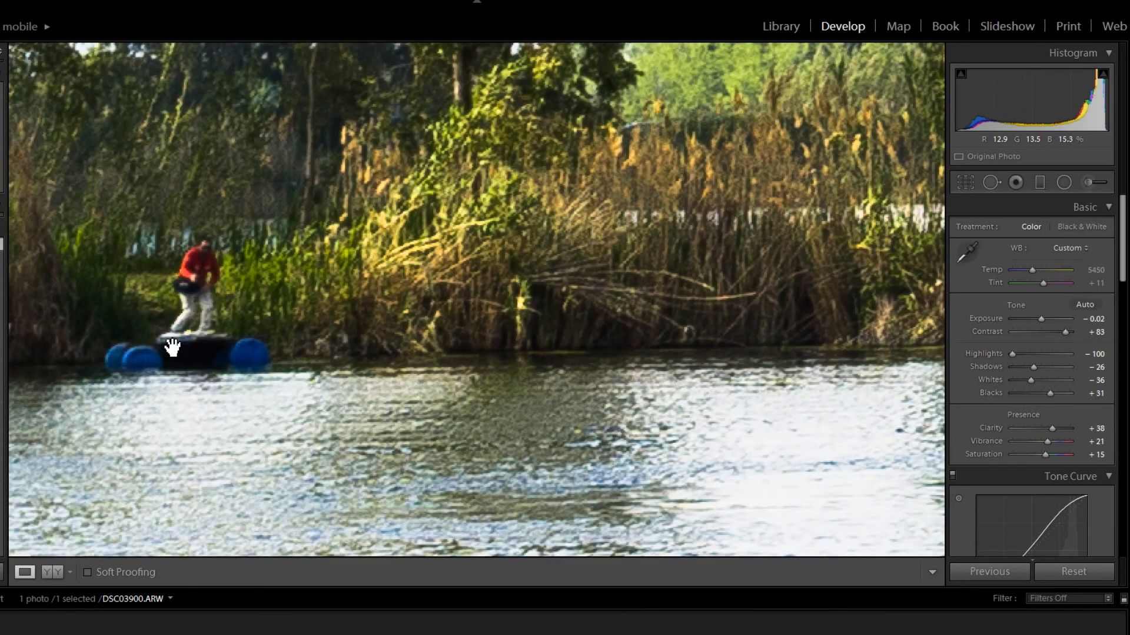
left_click(214, 324)
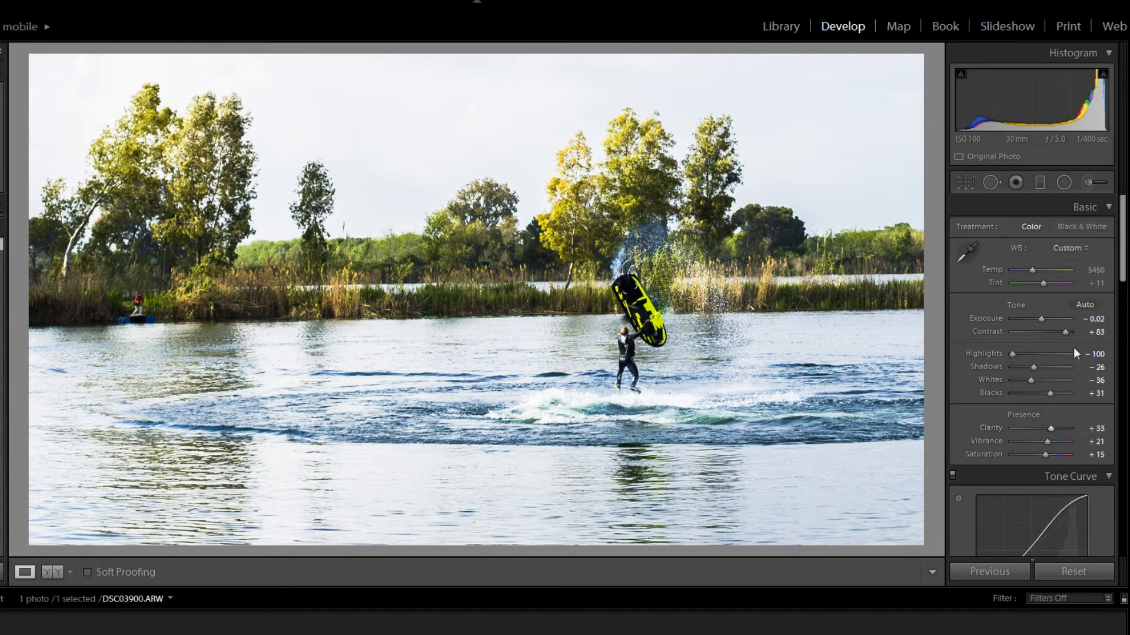
left_click(1061, 331)
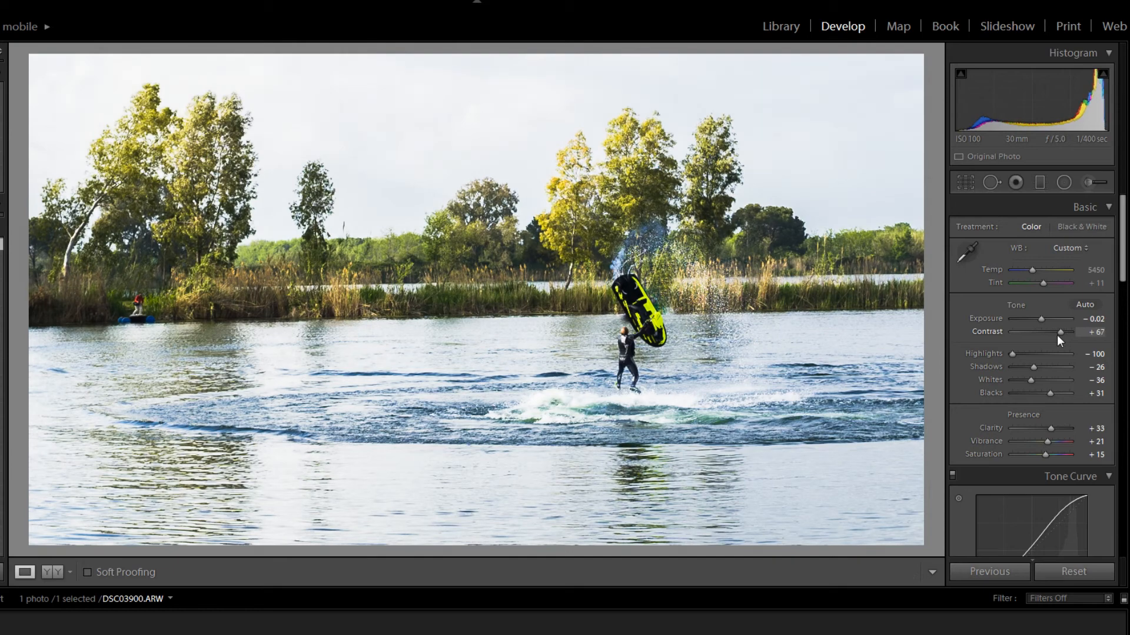
left_click_drag(1057, 334, 1061, 334)
- Try greener and more magenta white balance tints on the photo, and set Tint to +21
scroll(1042, 284, "up", 1)
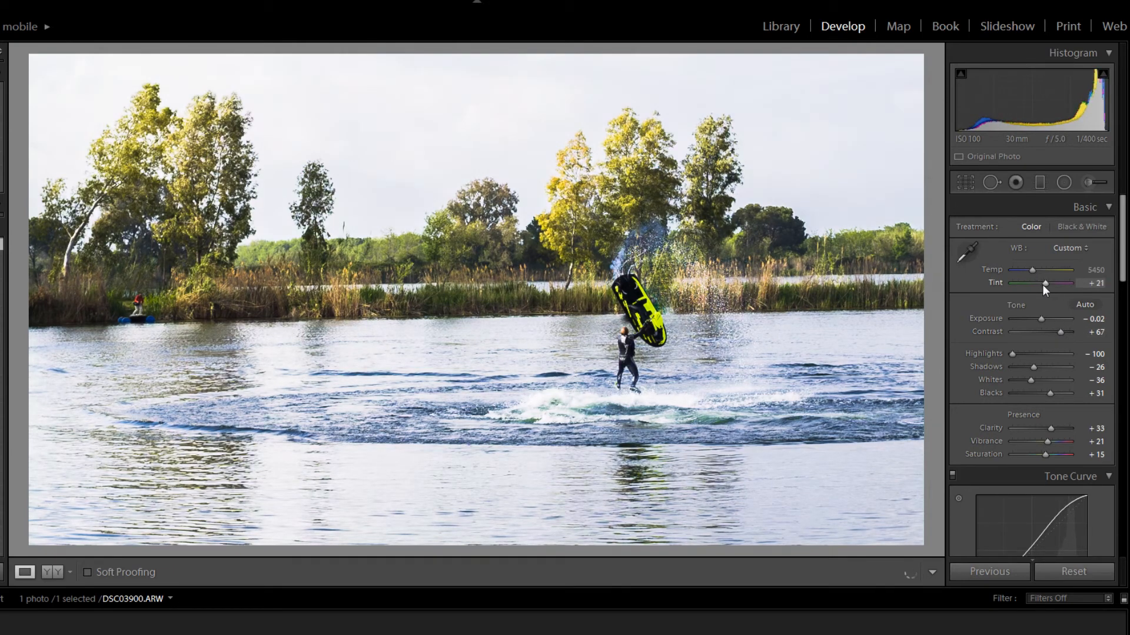
scroll(1042, 285, "down", 4)
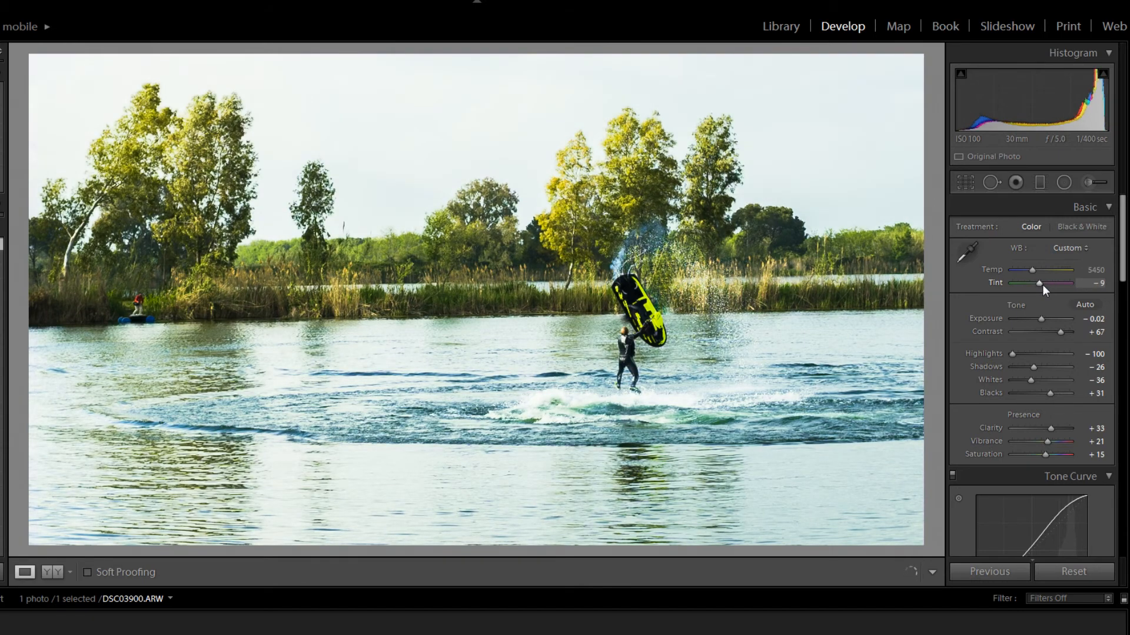
scroll(1043, 285, "up", 5)
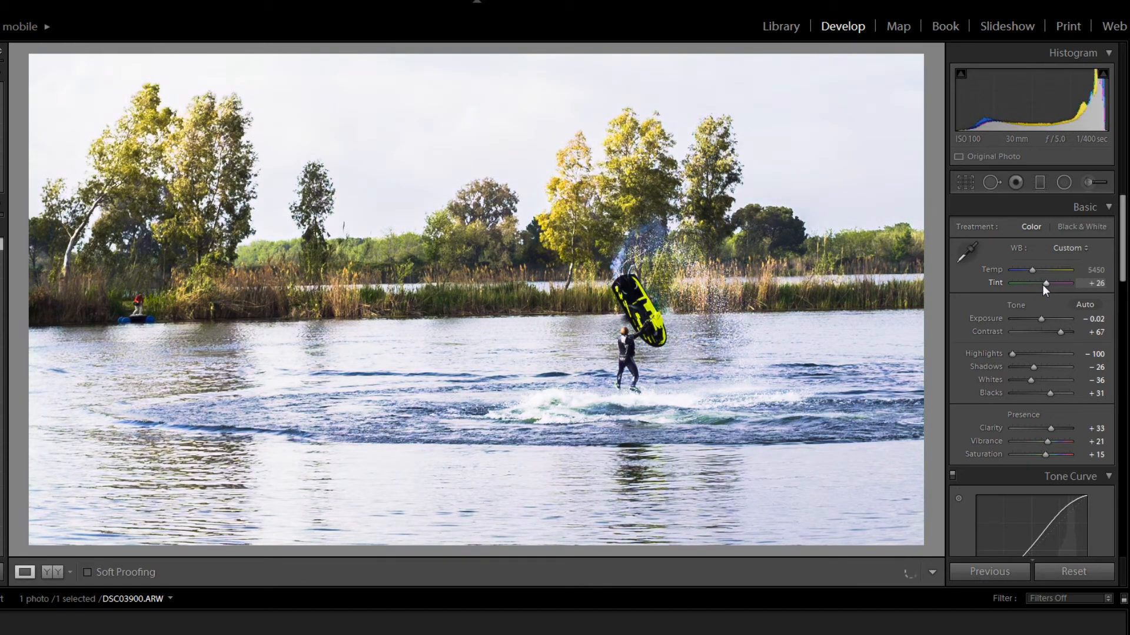
scroll(1042, 285, "down", 1)
- Set the tone curve regions to Highlights +34, Lights +5, Darks -3 and Shadows +24
scroll(972, 422, "down", 6)
scroll(972, 422, "down", 2)
scroll(973, 422, "up", 2)
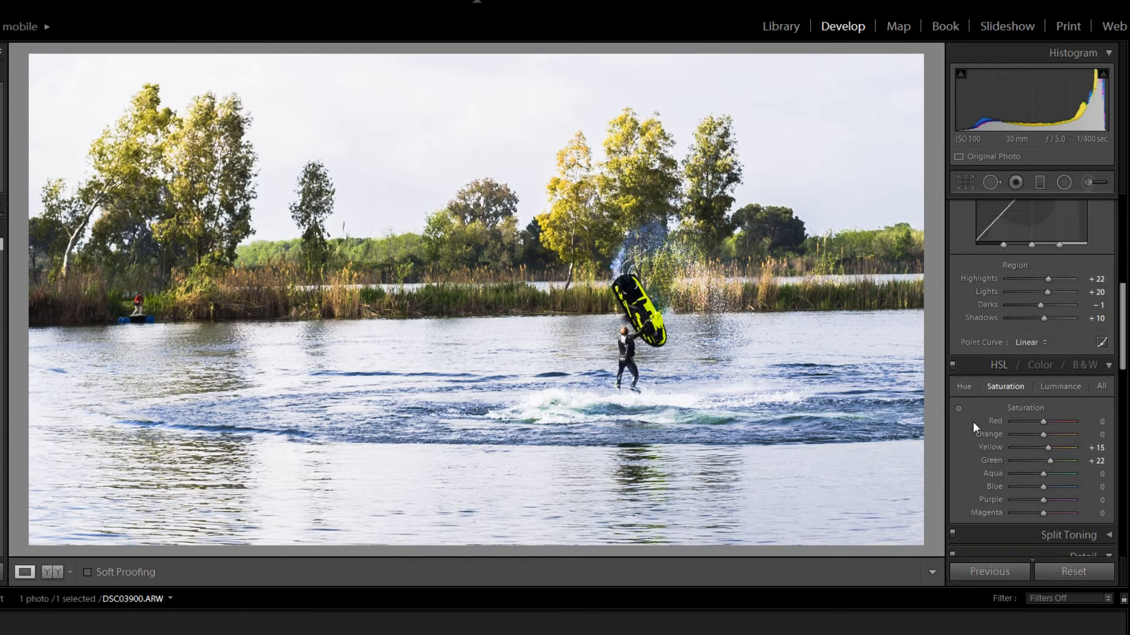
scroll(1061, 316, "up", 1)
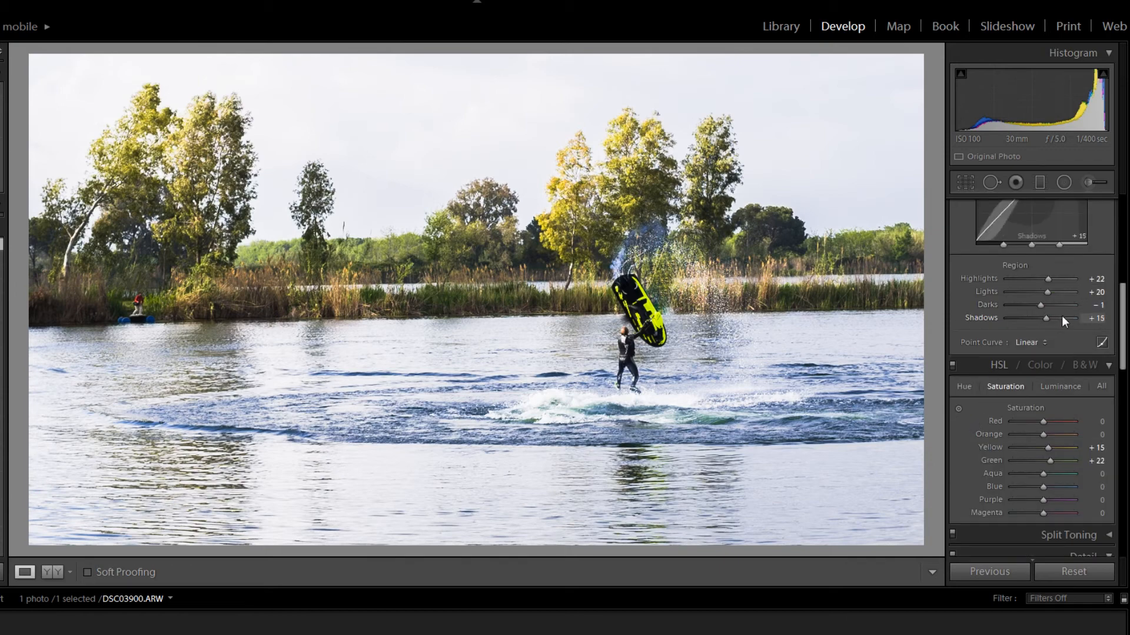
left_click_drag(1062, 317, 1052, 280)
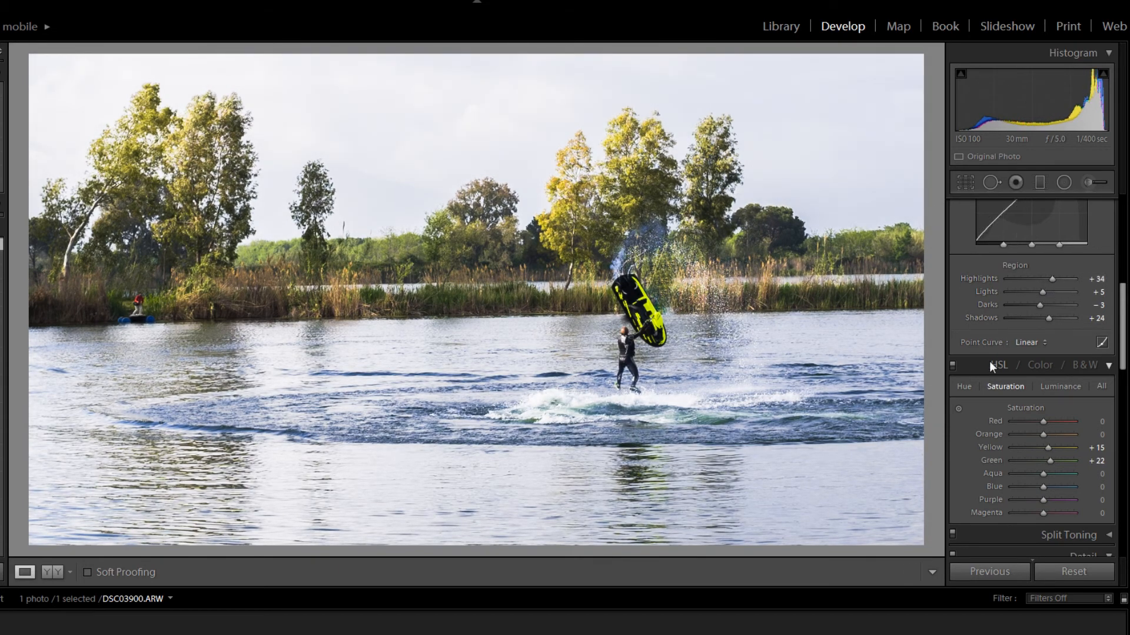
- Set the Luminance noise reduction to 23
scroll(989, 362, "down", 3)
scroll(982, 373, "down", 9)
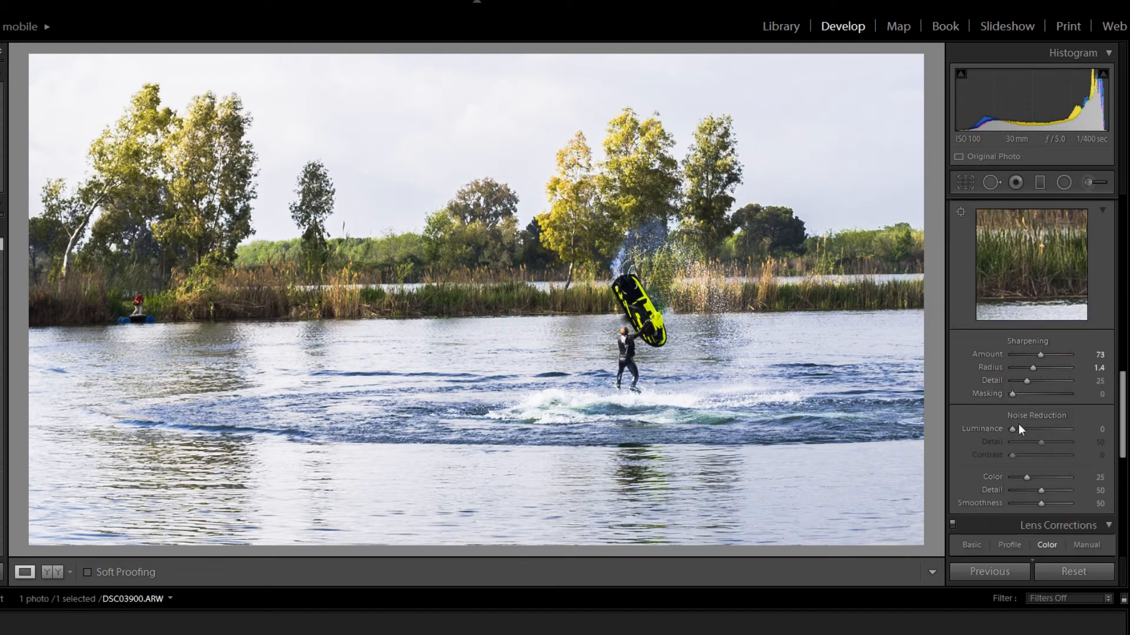
left_click_drag(1018, 425, 1025, 429)
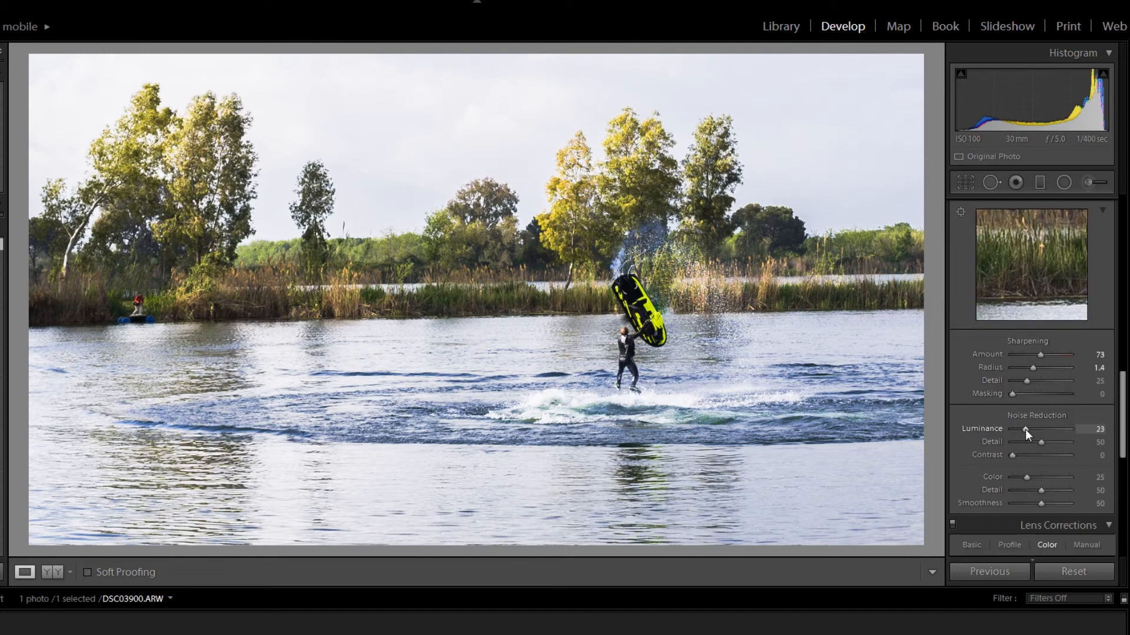
- Try lighter and heavier Highlight Priority post-crop vignettes, and set the vignette Amount to -15
scroll(997, 443, "down", 12)
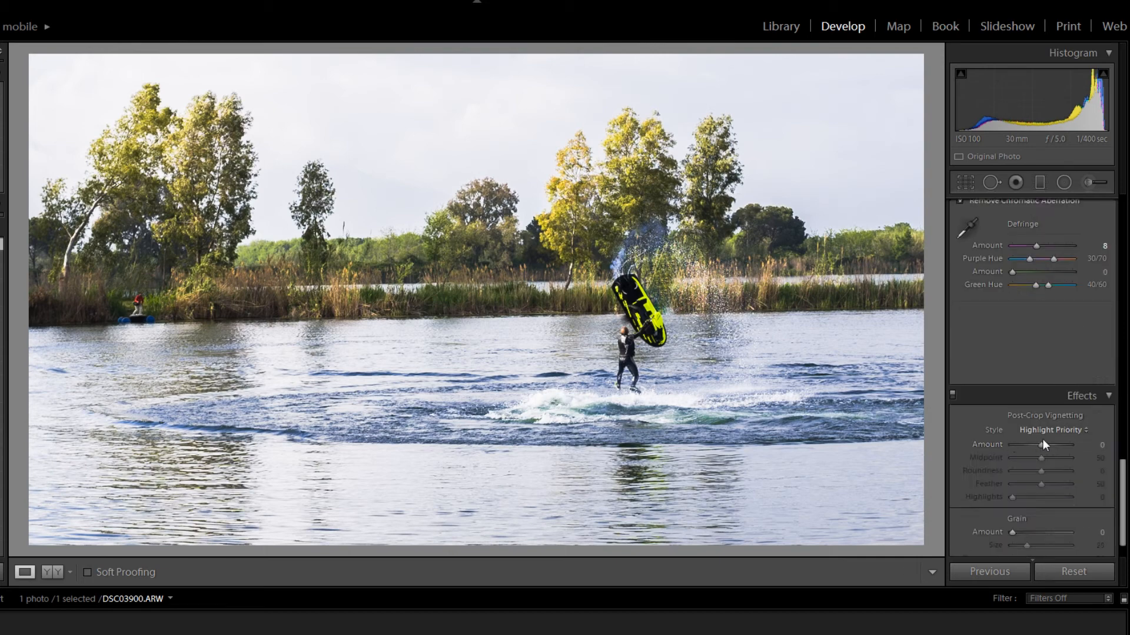
key("Down")
key("Down")
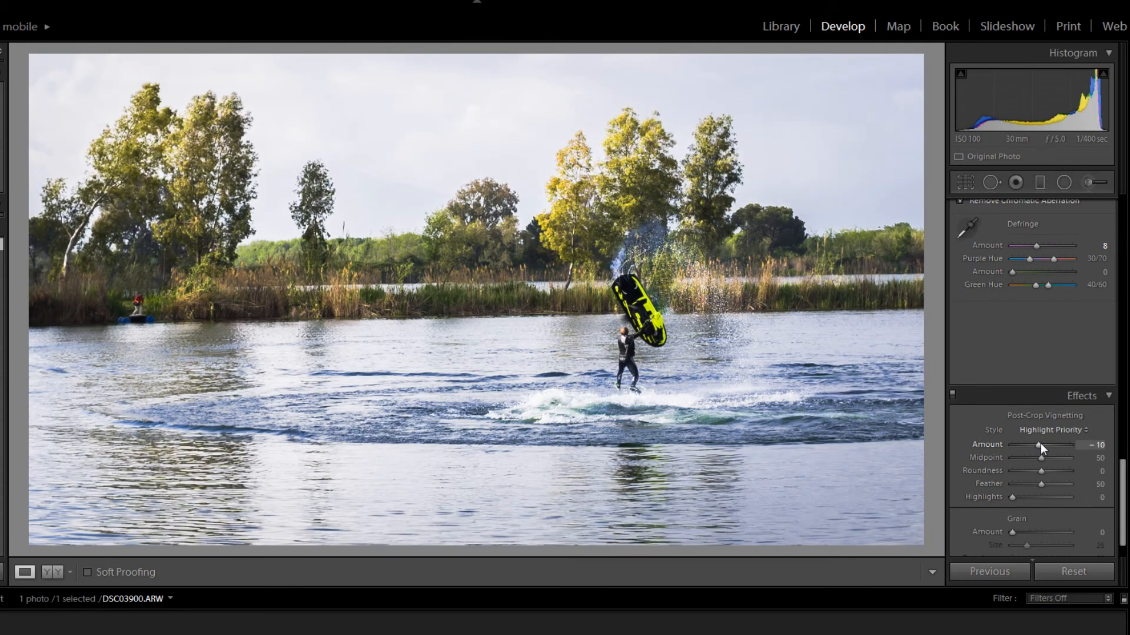
key("Down")
key("Down")
key("Down")
key("Down")
key("Down")
key("Down")
key("Down")
key("Down")
key("Down")
key("Down")
key("Down")
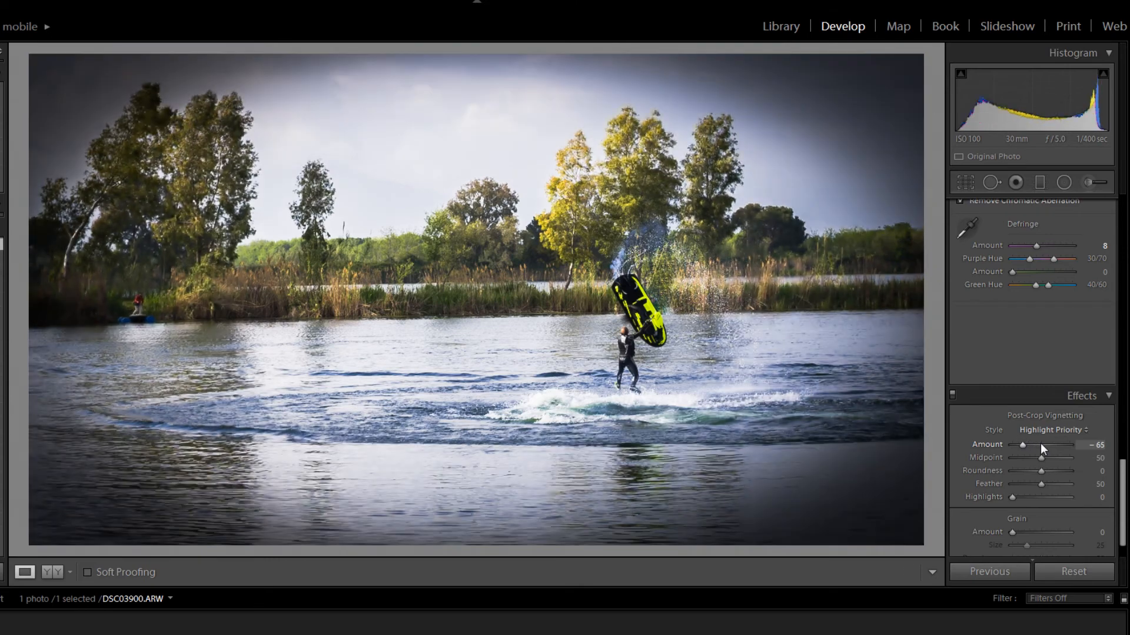
key("Up")
key("Up")
key("Up")
key("Up")
key("Up")
key("Up")
key("Up")
key("Up")
key("Up")
key("Up")
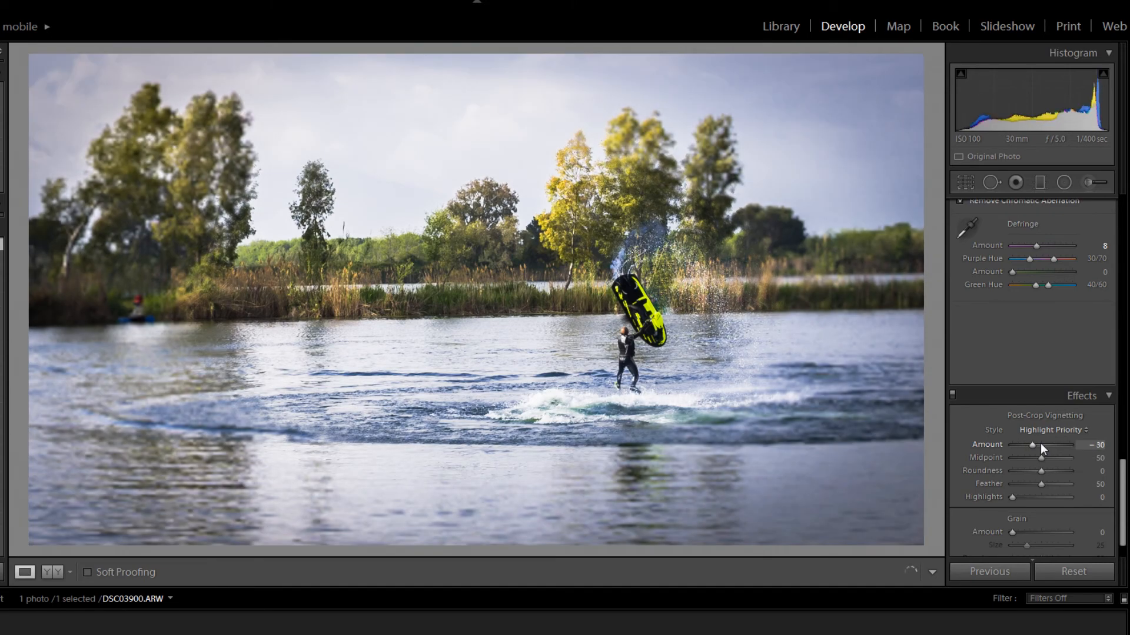
key("Up")
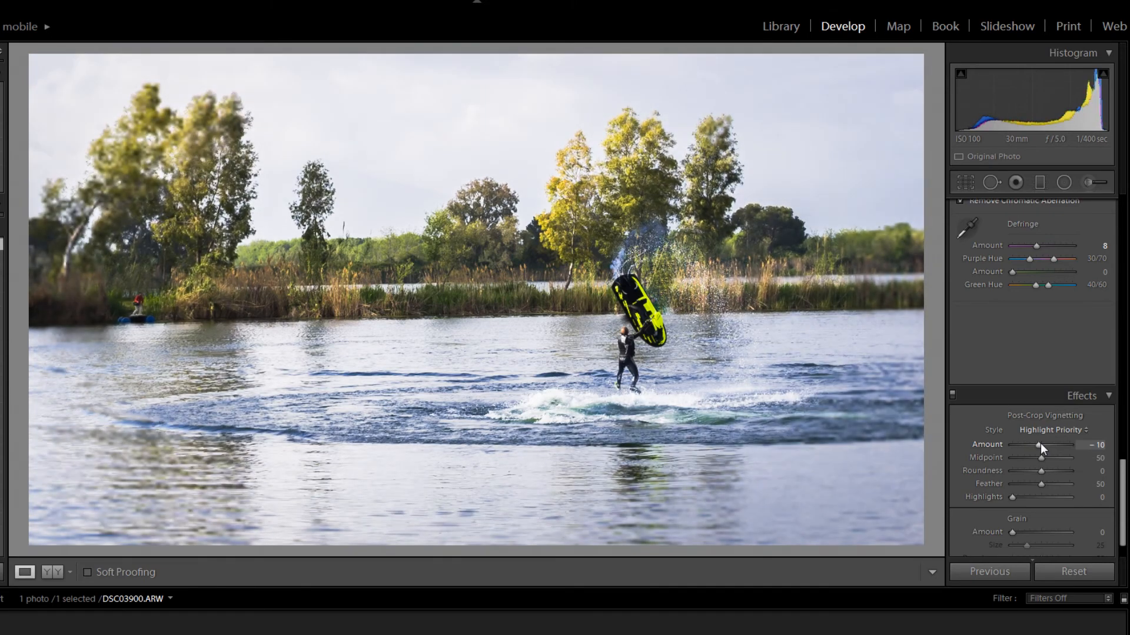
key("Down")
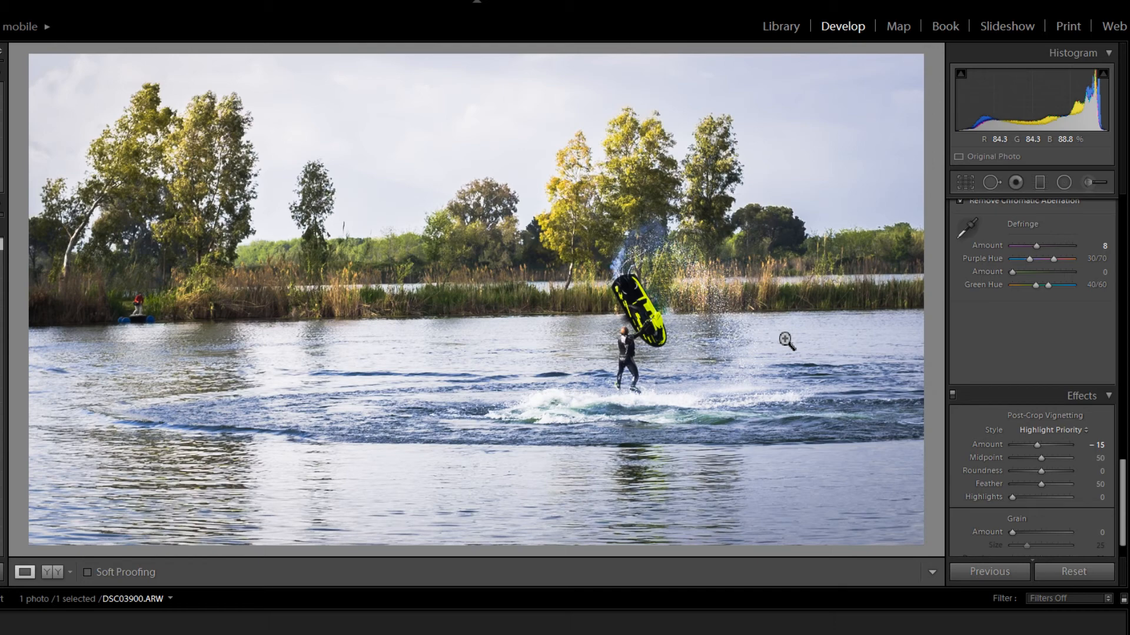
- Inspect the rider up close, and compare before and after side by side around the removed orange boat and the jet ski
left_click(629, 335)
left_click_drag(636, 337, 570, 235)
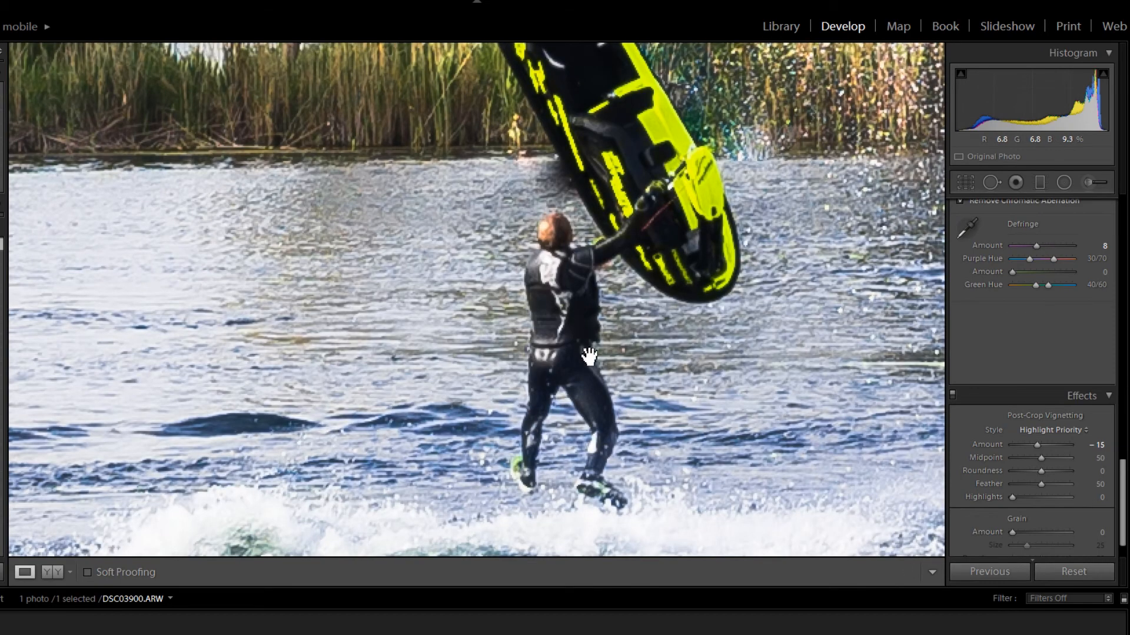
left_click(588, 355)
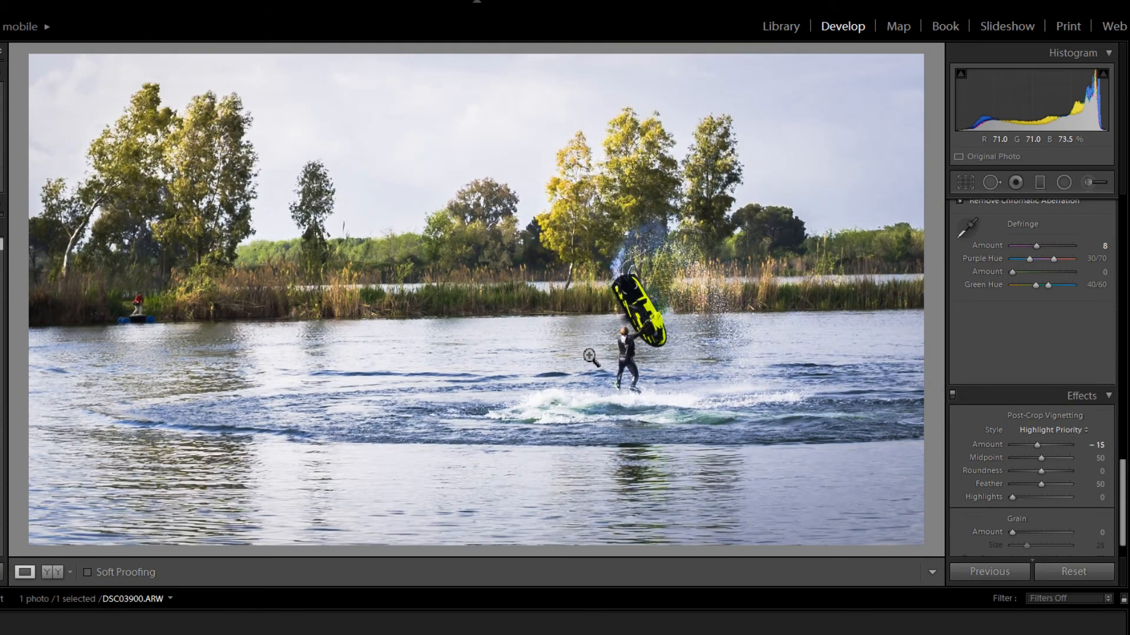
left_click(54, 572)
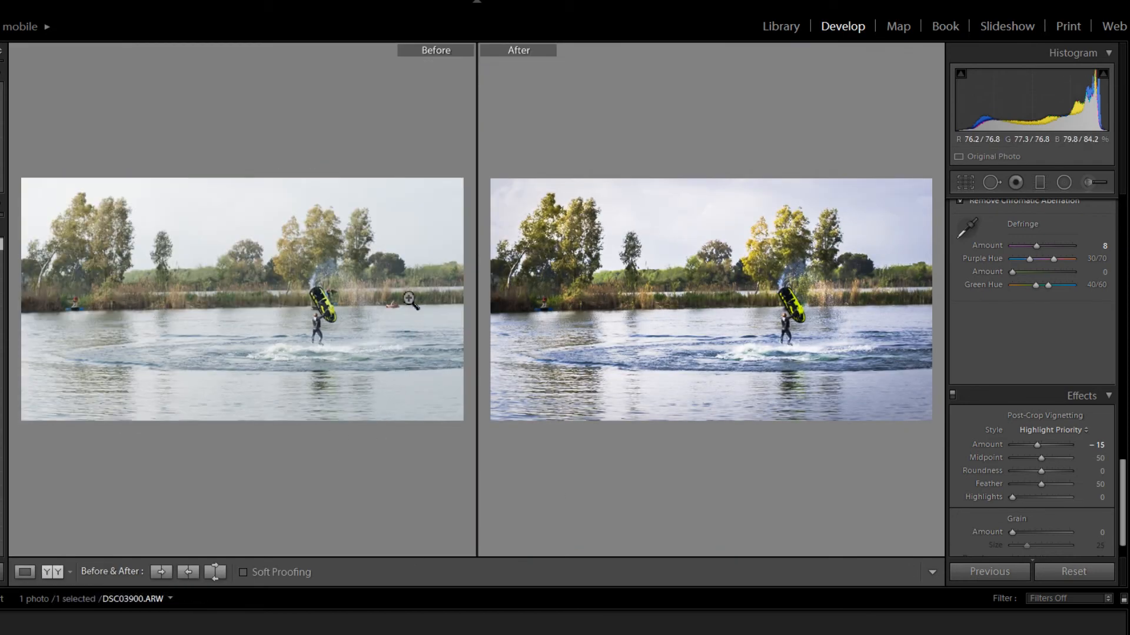
left_click(393, 310)
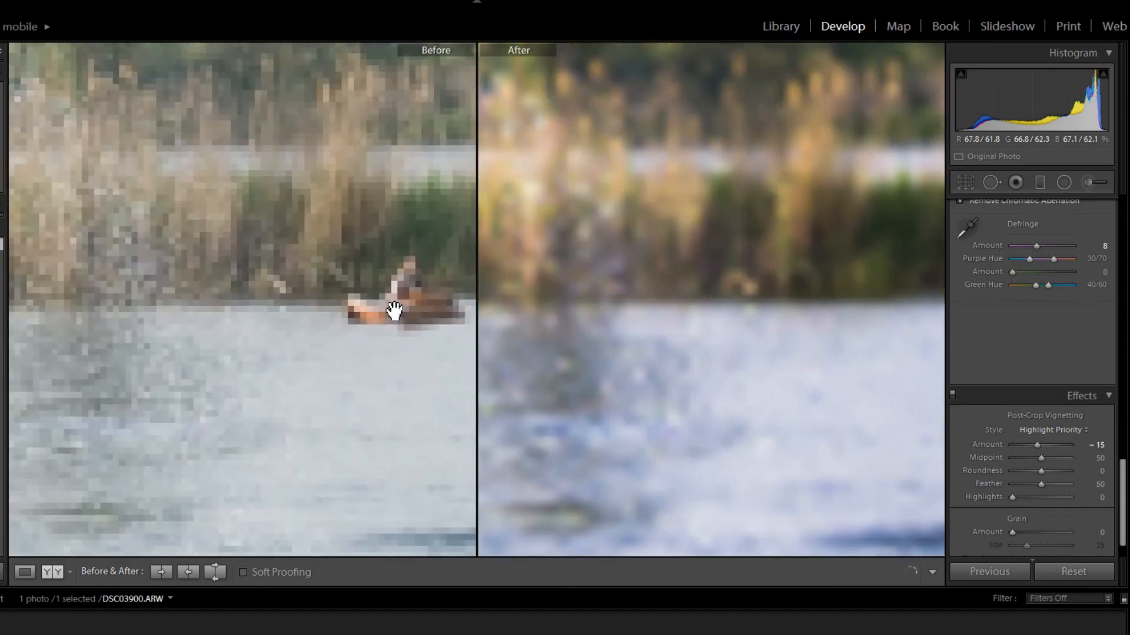
left_click_drag(394, 312, 221, 322)
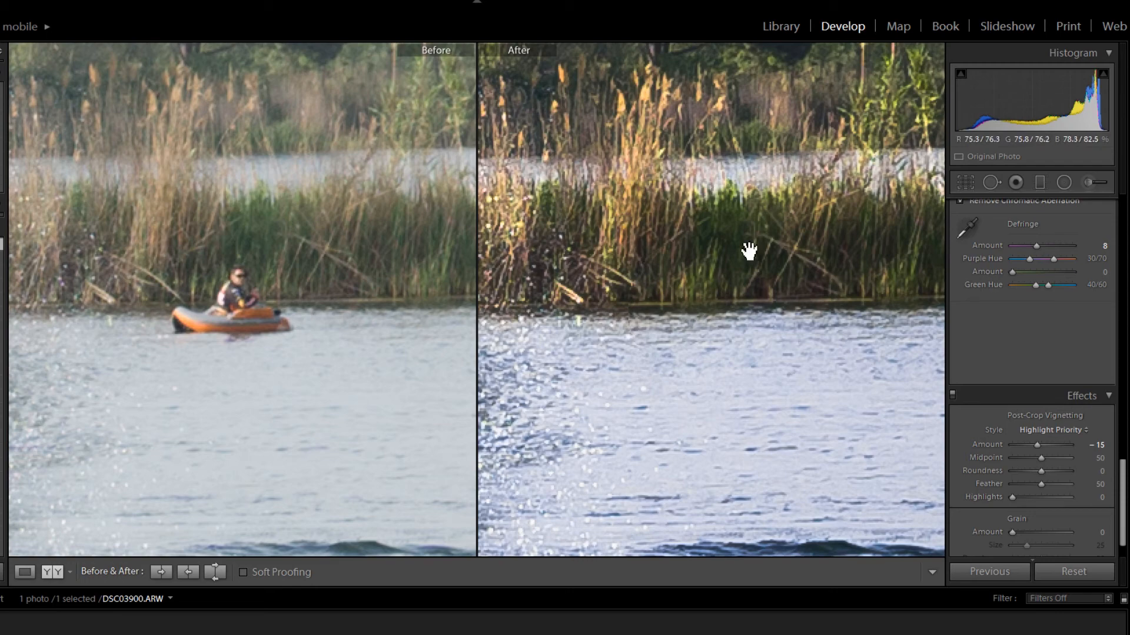
left_click_drag(325, 298, 922, 315)
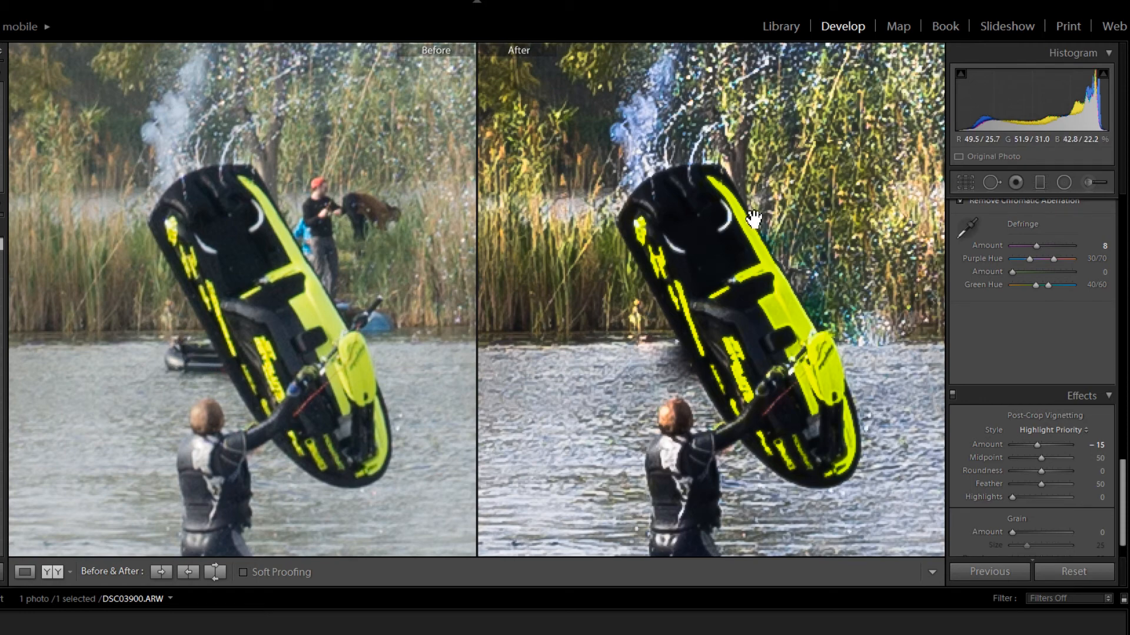
left_click_drag(209, 398, 227, 268)
left_click(226, 267)
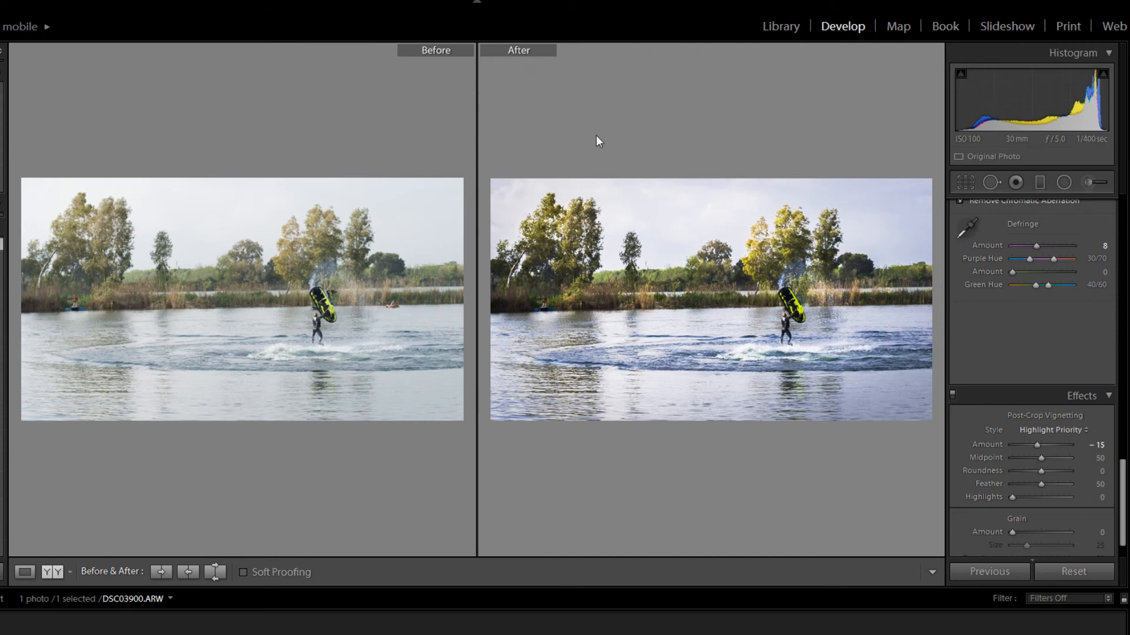
- Check the crop against the full frame, compare before and after around the orange boat and jet ski again, and return to the single-photo view
left_click(959, 183)
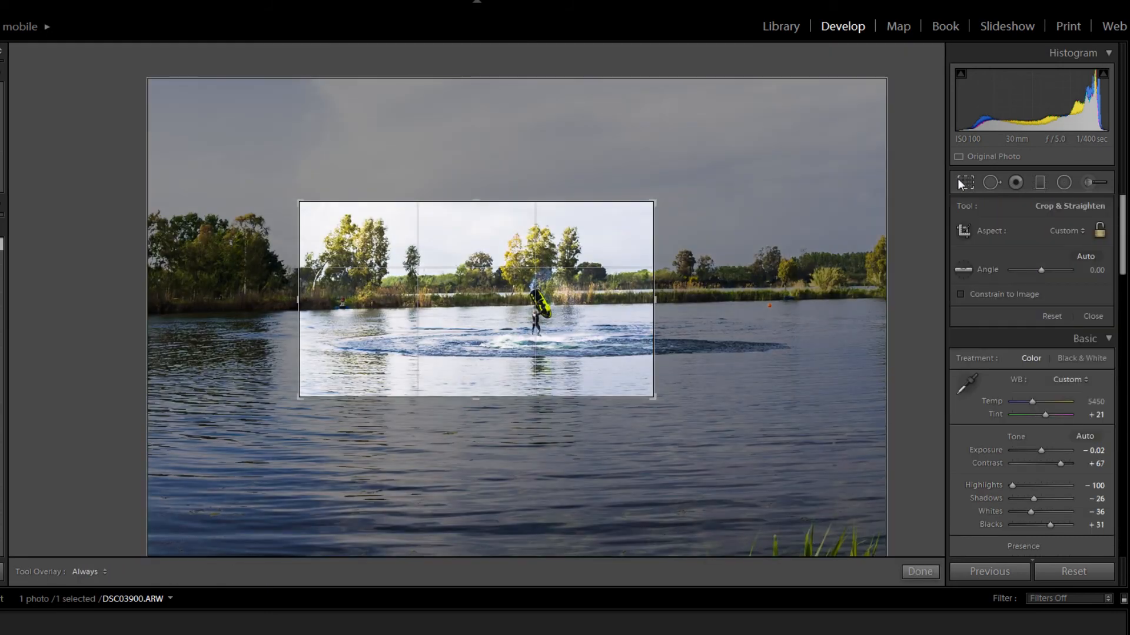
left_click(959, 183)
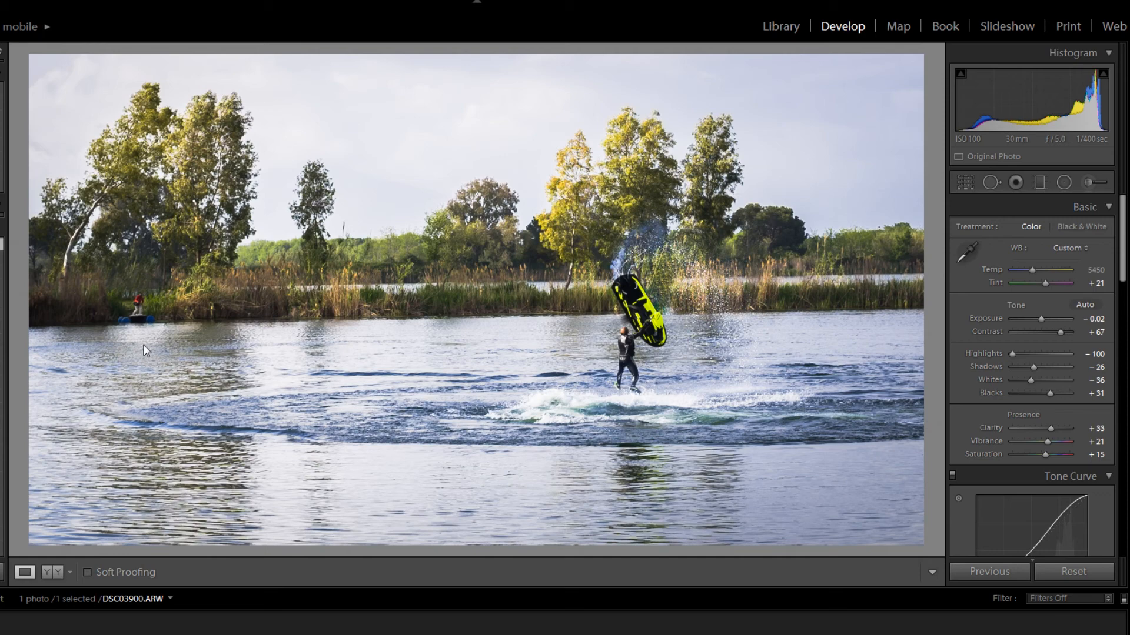
left_click(52, 571)
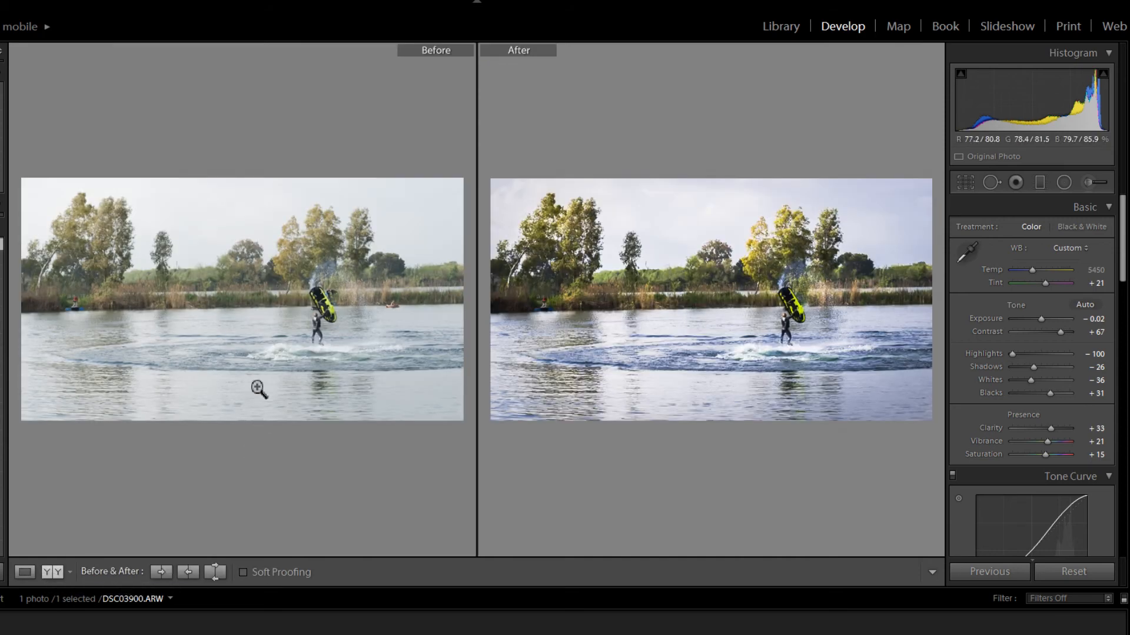
left_click(227, 323)
left_click(227, 323)
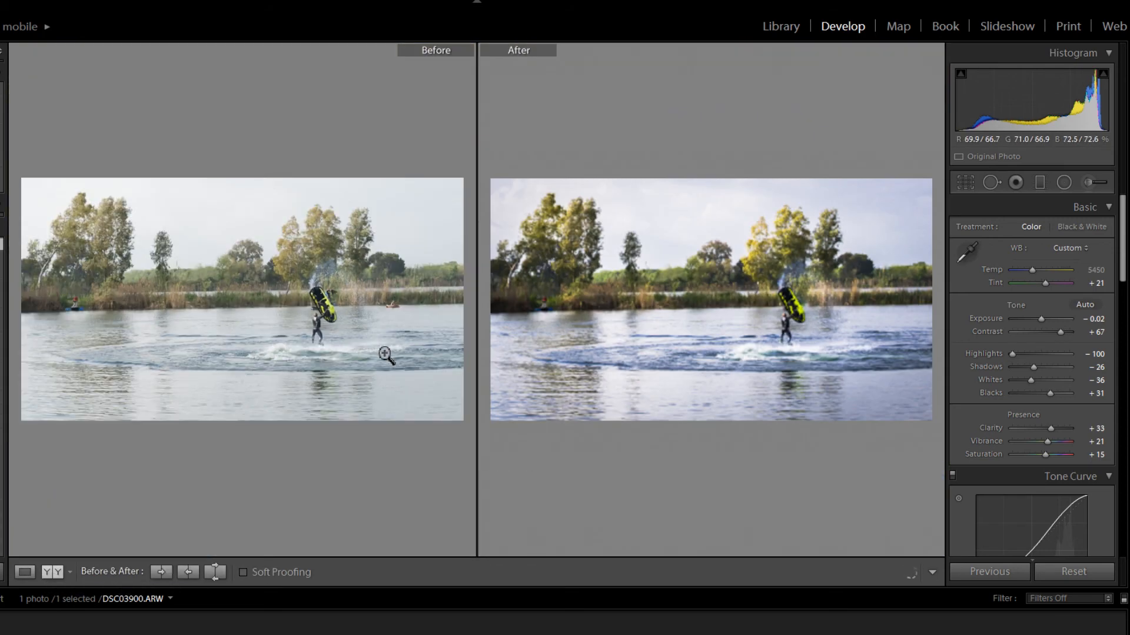
left_click(421, 315)
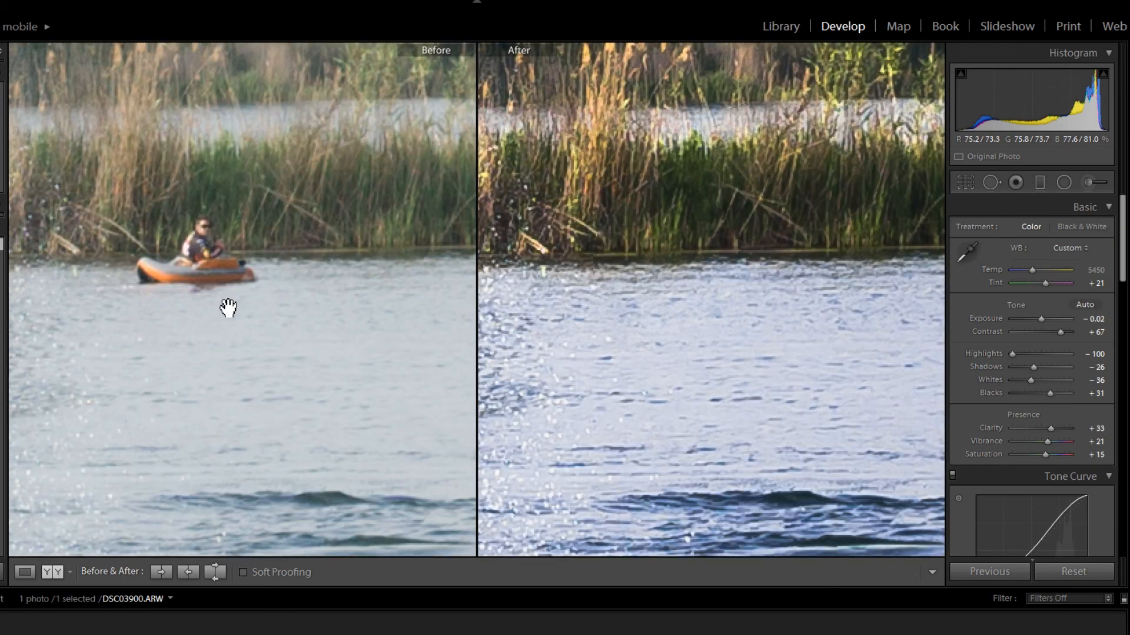
left_click_drag(228, 308, 372, 365)
left_click_drag(189, 319, 504, 270)
left_click_drag(266, 285, 535, 302)
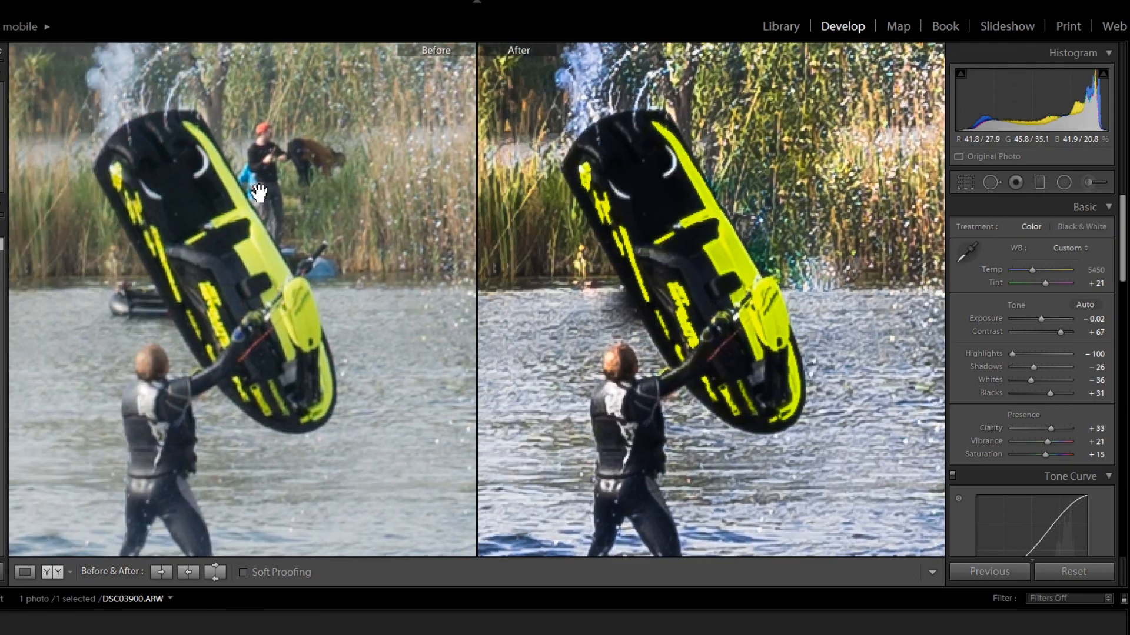
left_click(288, 257)
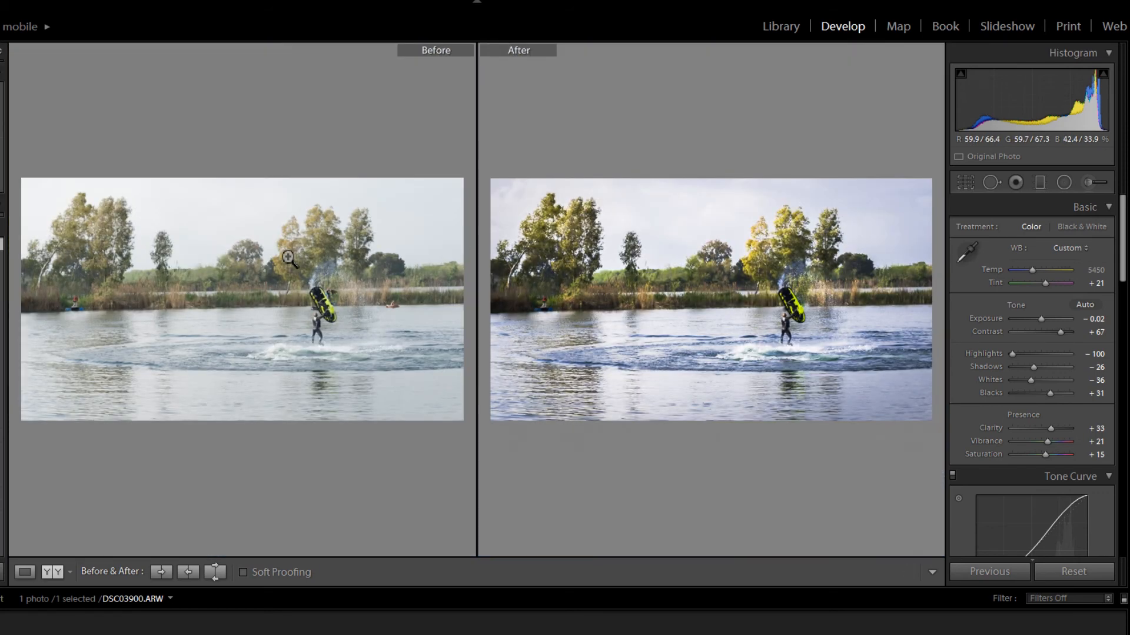
left_click(29, 571)
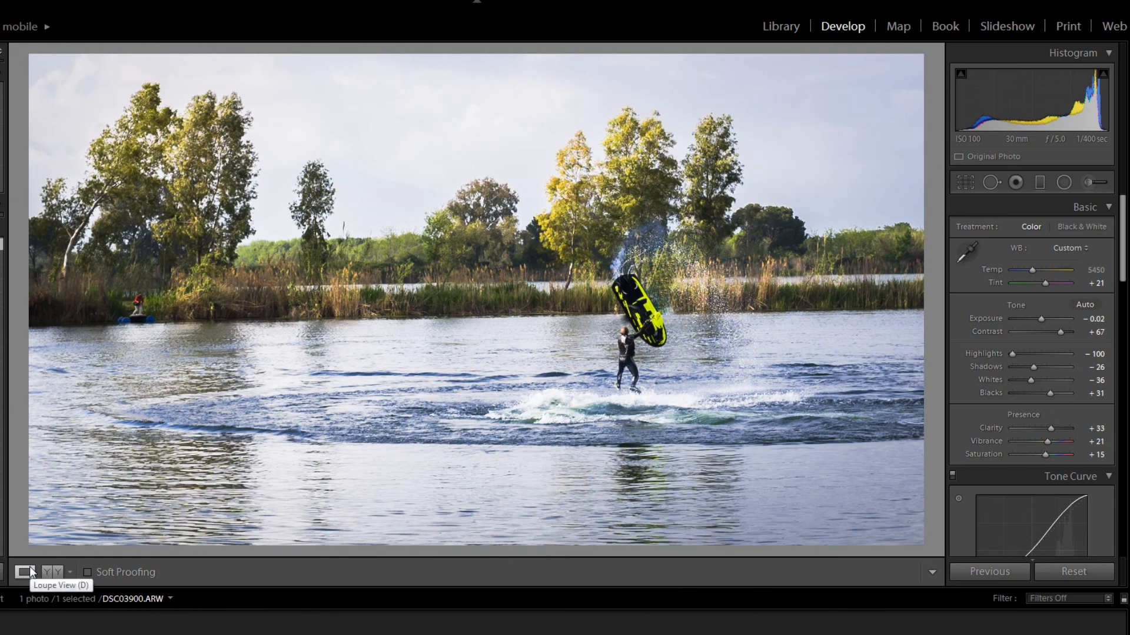